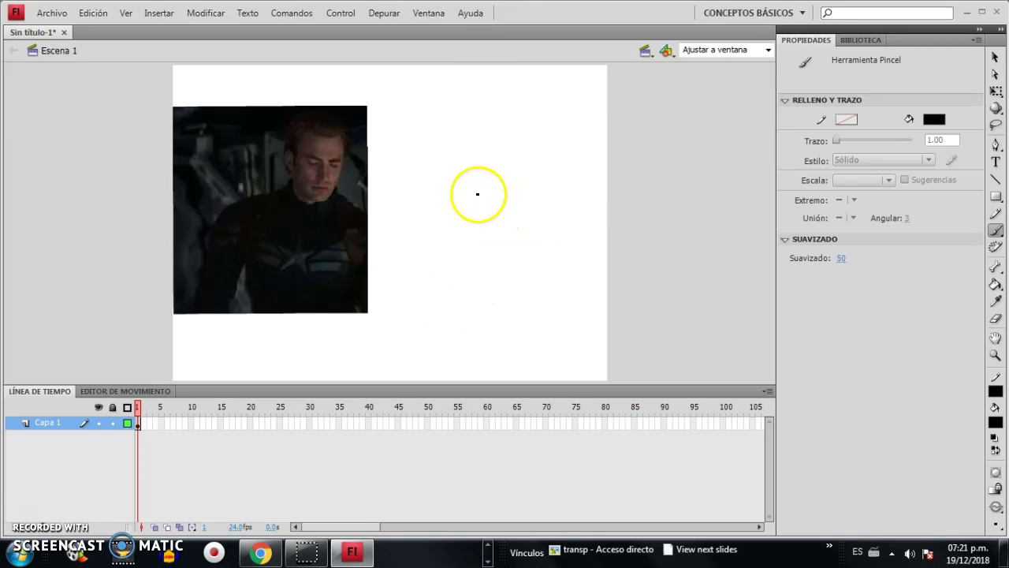
pyautogui.moveTo(492, 195)
pyautogui.mouseDown()
pyautogui.moveTo(544, 190)
pyautogui.moveTo(526, 200)
pyautogui.mouseUp()
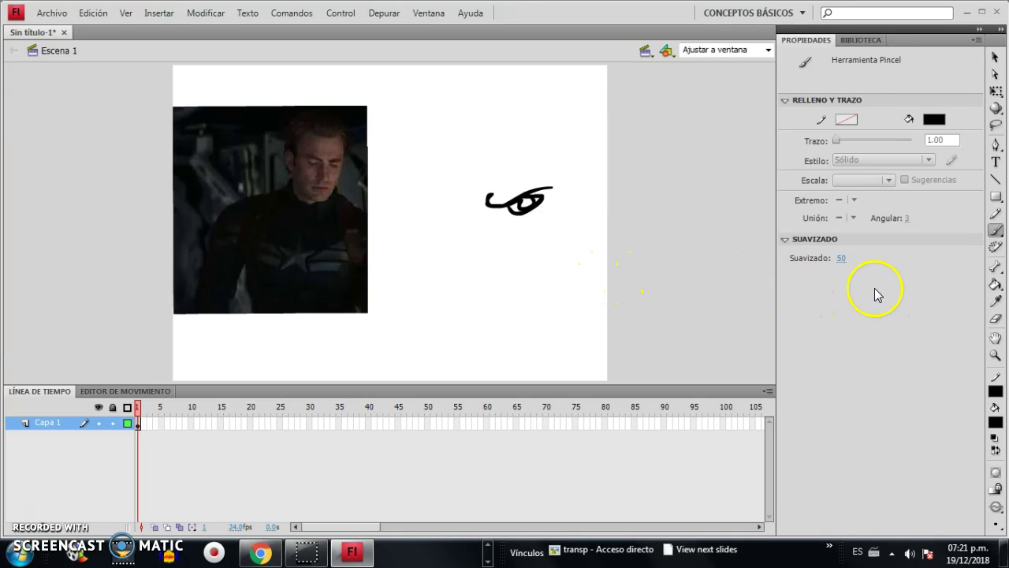
pyautogui.click(996, 320)
pyautogui.moveTo(604, 208)
pyautogui.mouseDown()
pyautogui.moveTo(514, 190)
pyautogui.moveTo(534, 203)
pyautogui.moveTo(491, 196)
pyautogui.mouseUp()
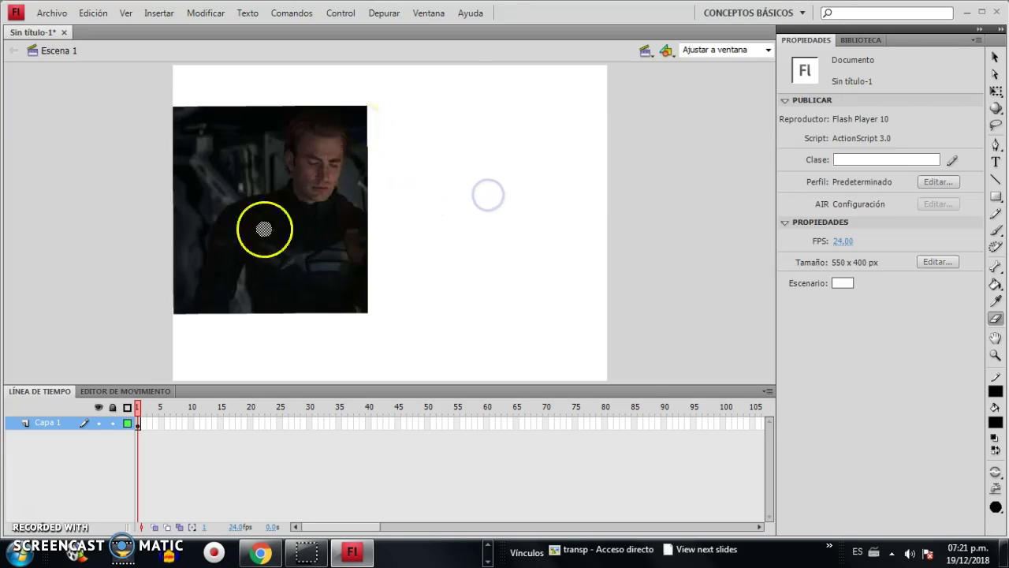
pyautogui.click(268, 556)
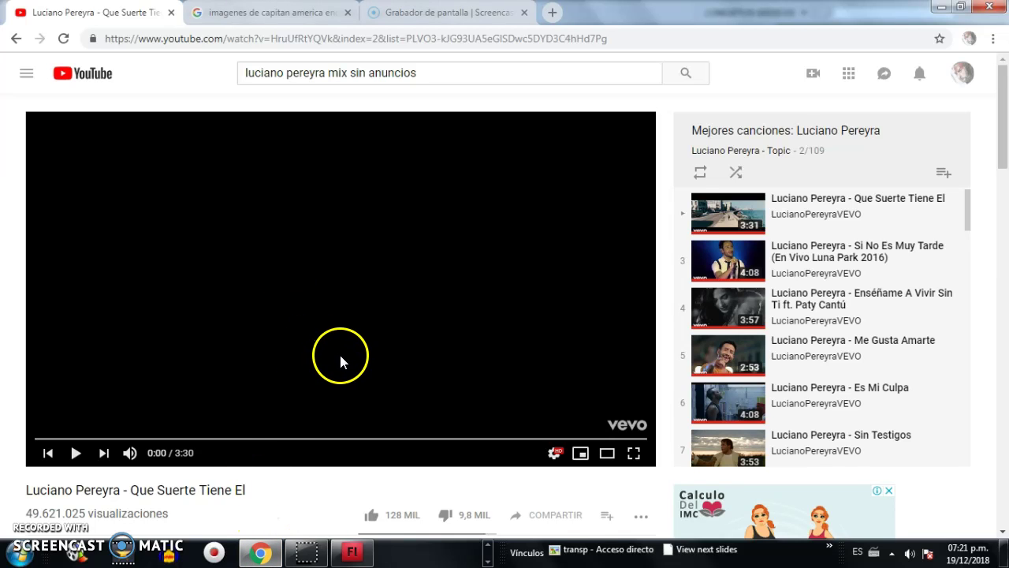
pyautogui.click(352, 552)
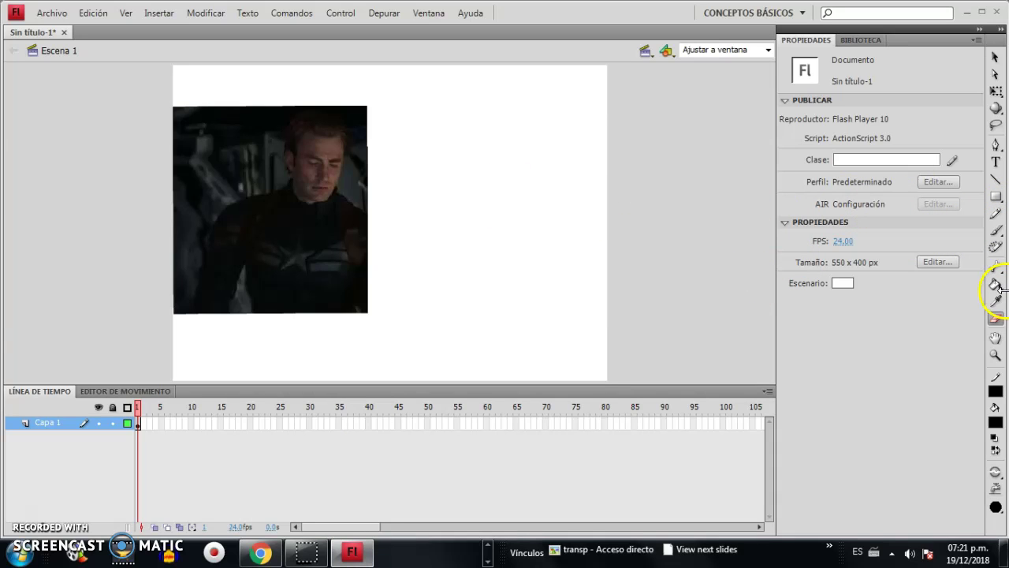
# Step: Zoom in on the photo's face and paint the wavy hairline and the left side of the face beside it in black with the Brush
pyautogui.click(995, 356)
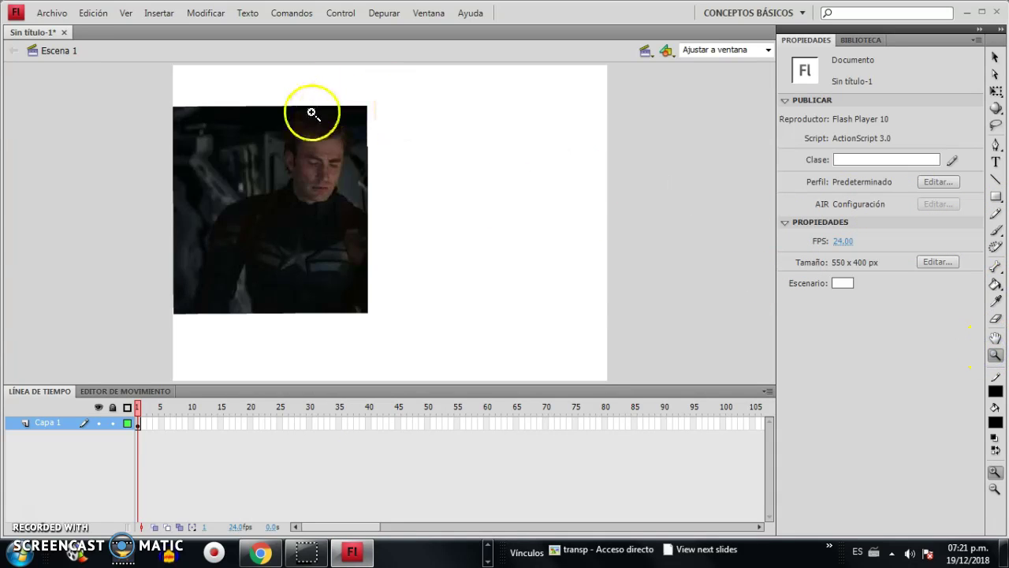
pyautogui.click(269, 113)
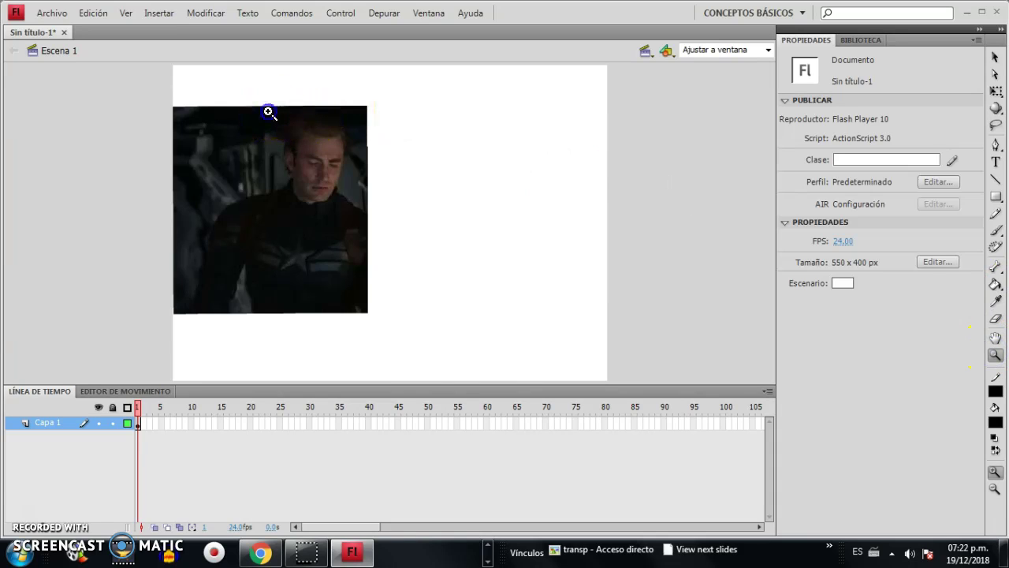
pyautogui.moveTo(309, 117); pyautogui.dragTo(507, 210)
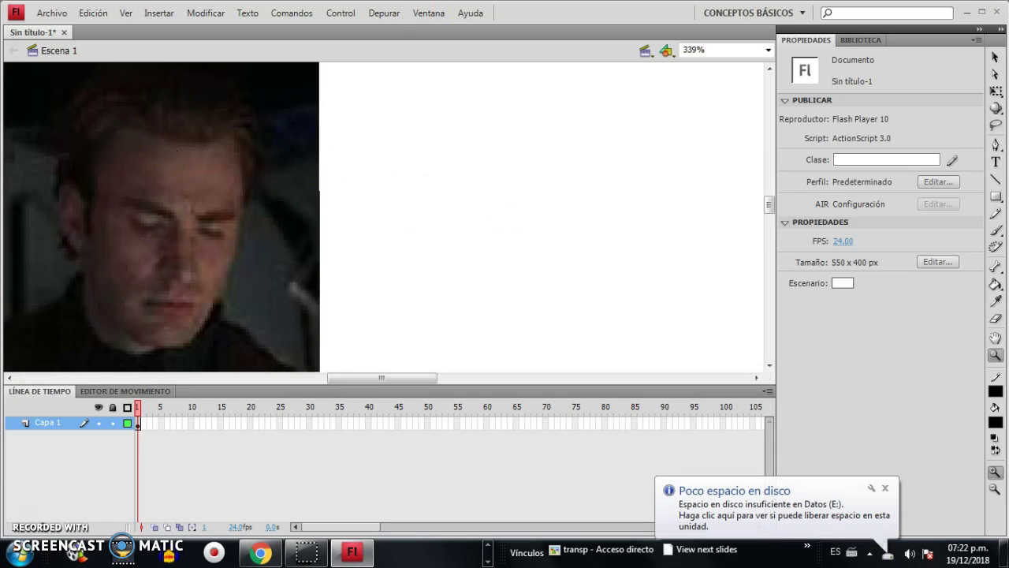
pyautogui.click(995, 229)
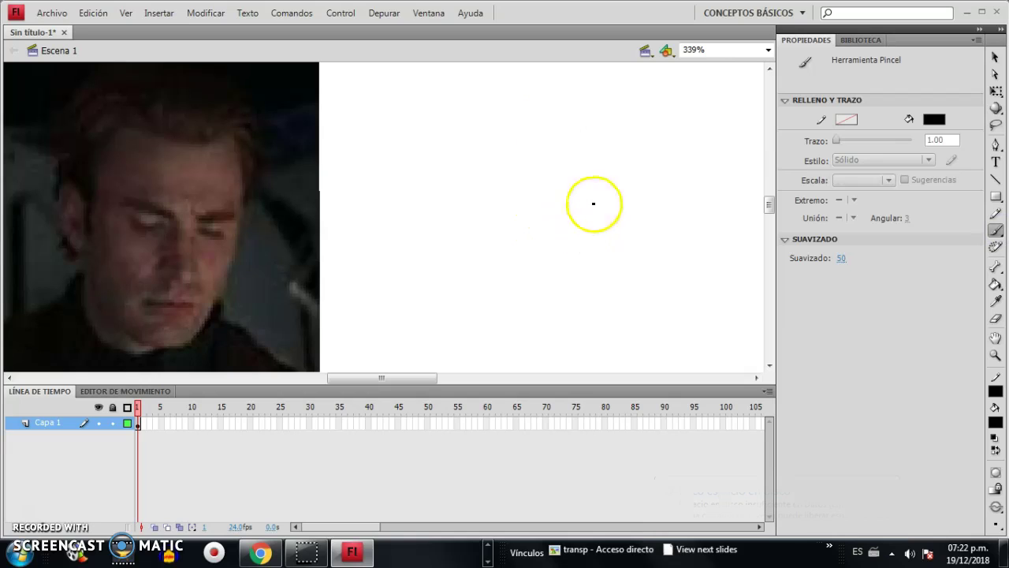
pyautogui.moveTo(595, 149); pyautogui.dragTo(656, 131)
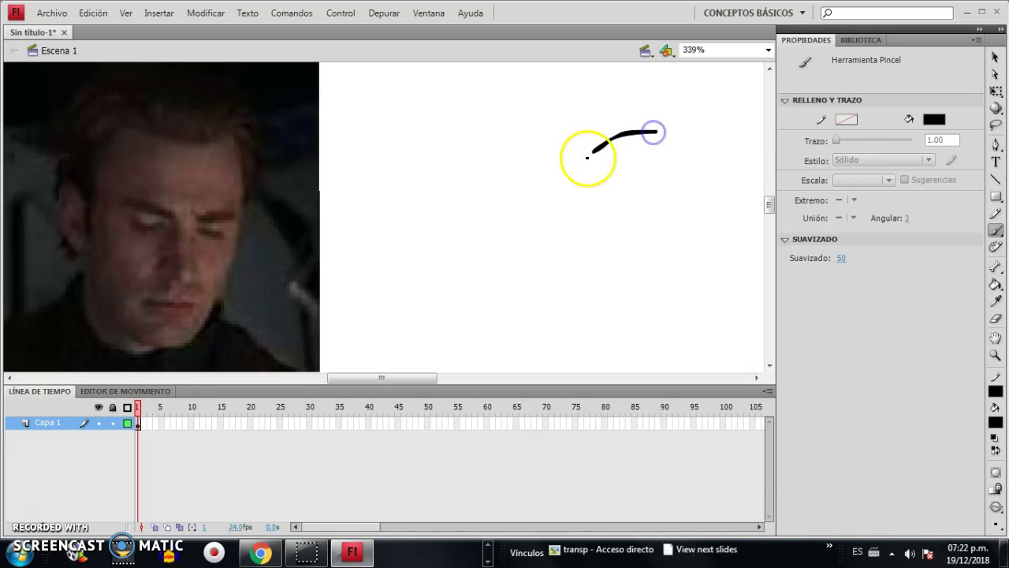
pyautogui.moveTo(592, 146)
pyautogui.mouseDown()
pyautogui.moveTo(589, 155)
pyautogui.moveTo(466, 144)
pyautogui.moveTo(446, 162)
pyautogui.mouseUp()
pyautogui.moveTo(501, 129)
pyautogui.mouseDown()
pyautogui.moveTo(451, 227)
pyautogui.moveTo(450, 213)
pyautogui.moveTo(437, 299)
pyautogui.mouseUp()
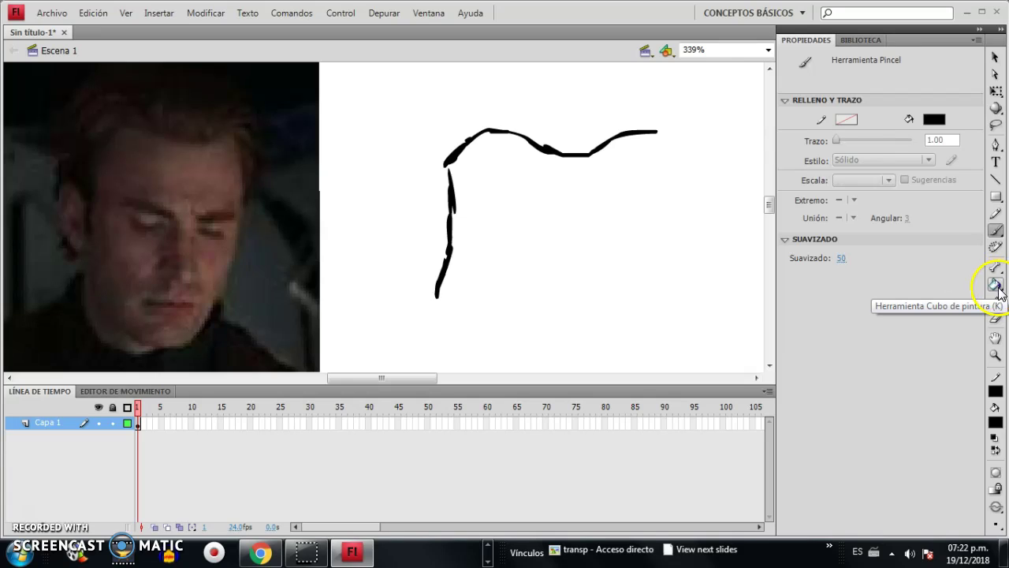
# Step: Erase the uneven left side line of the face and repaint it from the hairline's left end down toward the ear
pyautogui.click(995, 318)
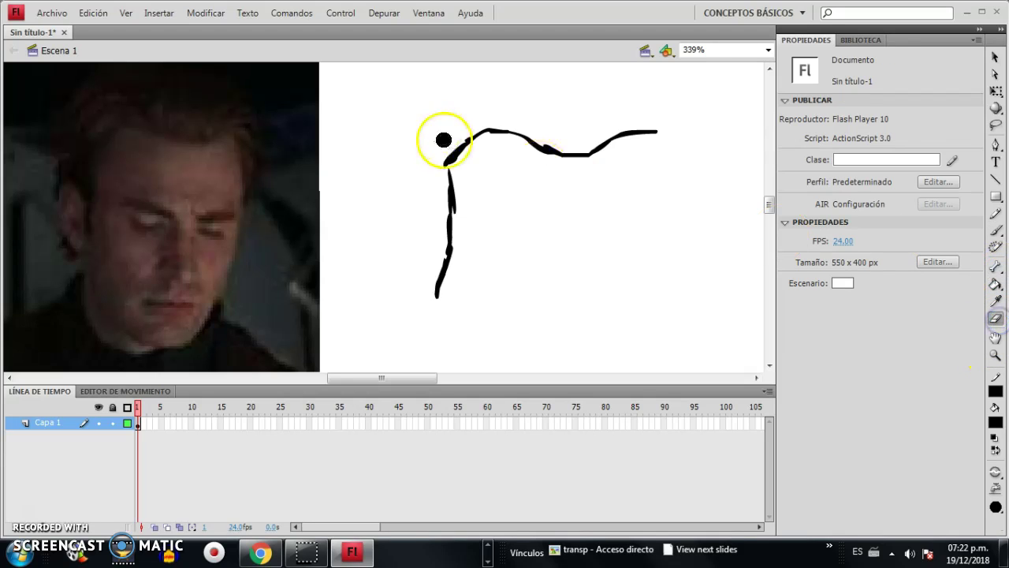
pyautogui.moveTo(462, 203); pyautogui.dragTo(463, 186)
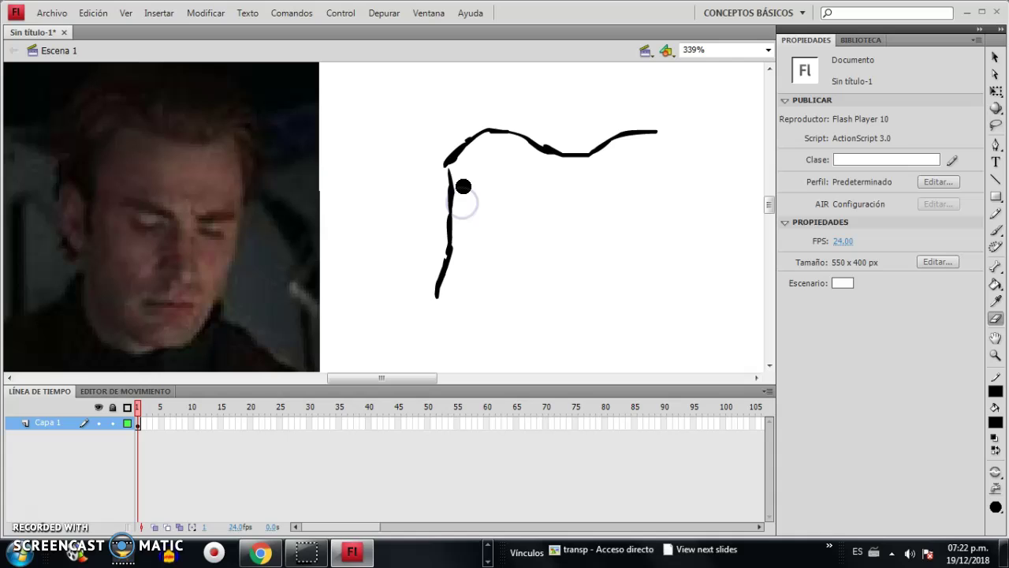
pyautogui.moveTo(462, 239)
pyautogui.mouseDown()
pyautogui.moveTo(426, 333)
pyautogui.moveTo(444, 277)
pyautogui.mouseUp()
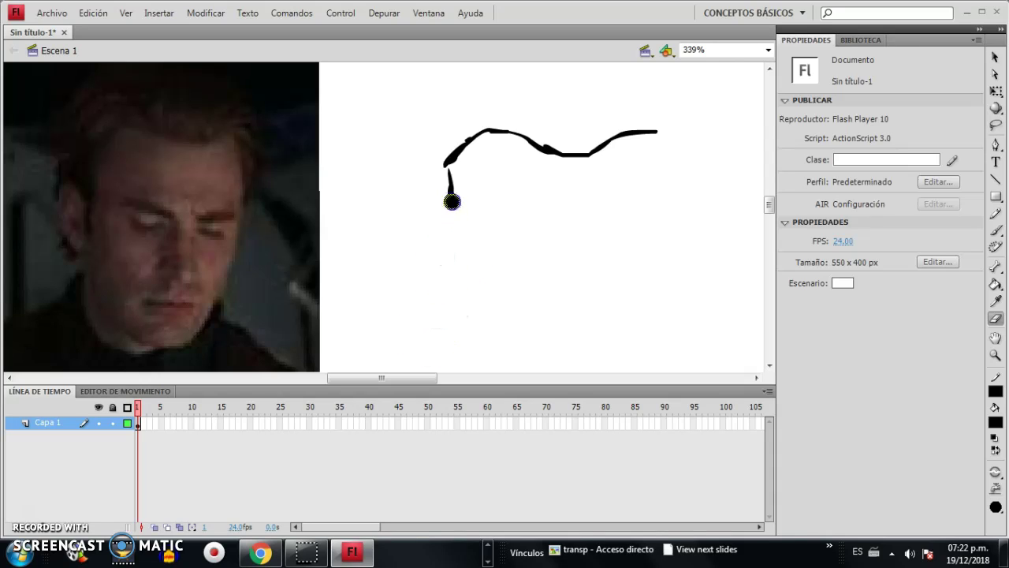
pyautogui.click(995, 230)
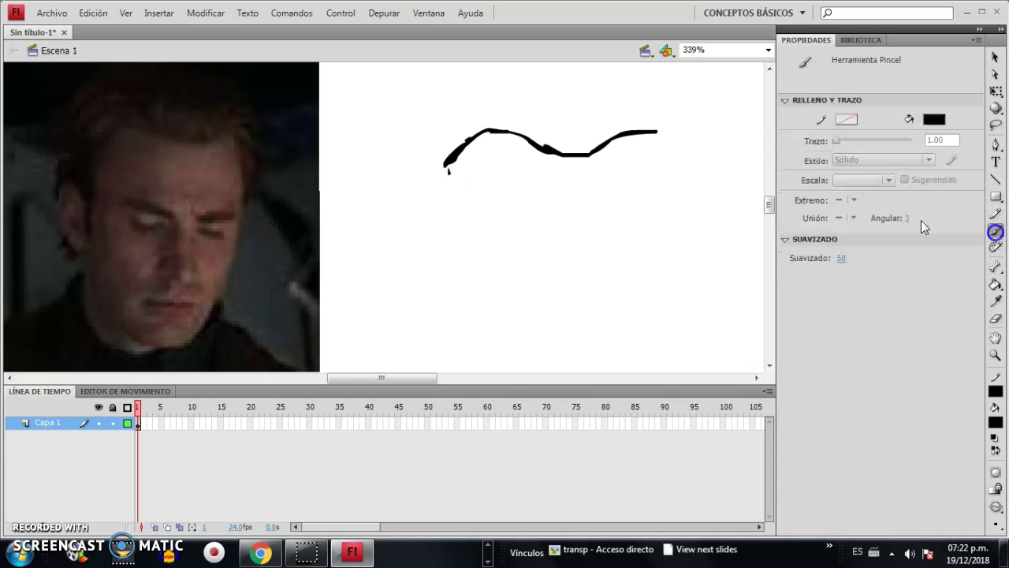
pyautogui.moveTo(445, 168); pyautogui.dragTo(448, 174)
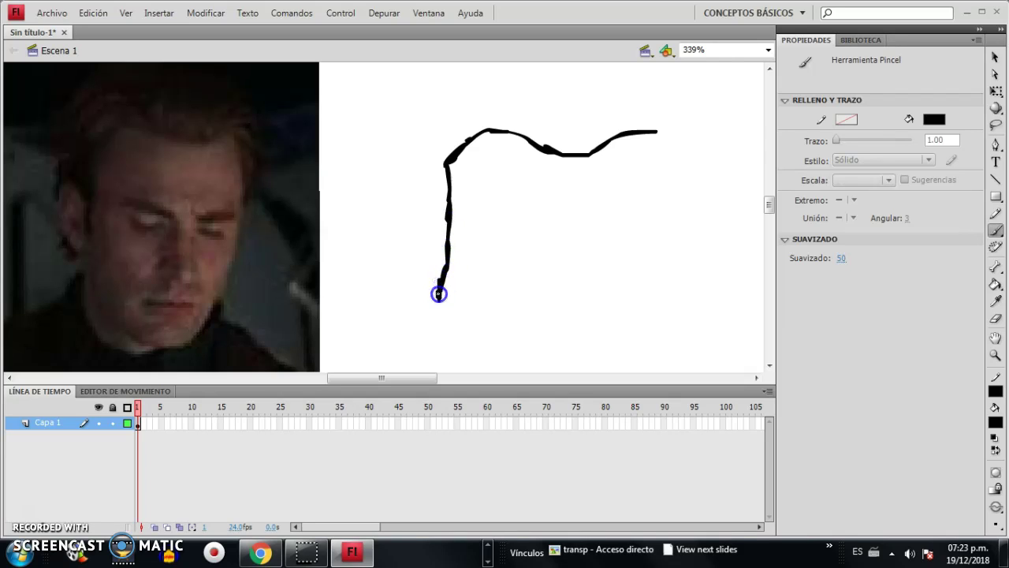
pyautogui.click(443, 289)
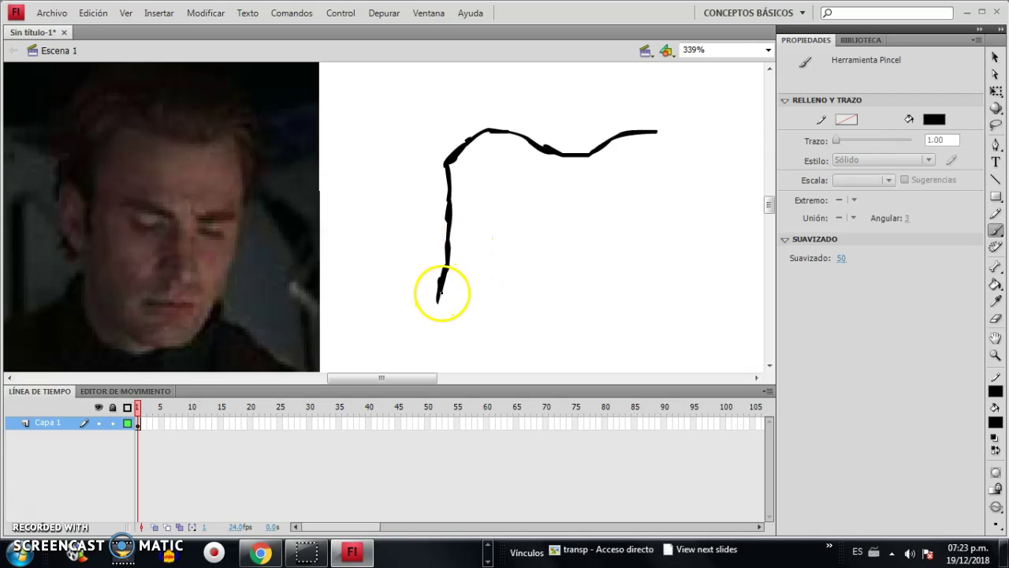
# Step: Extend the left face line to a point and paint the curved outline of the ear from it down to the earlobe
pyautogui.moveTo(440, 297); pyautogui.dragTo(439, 304)
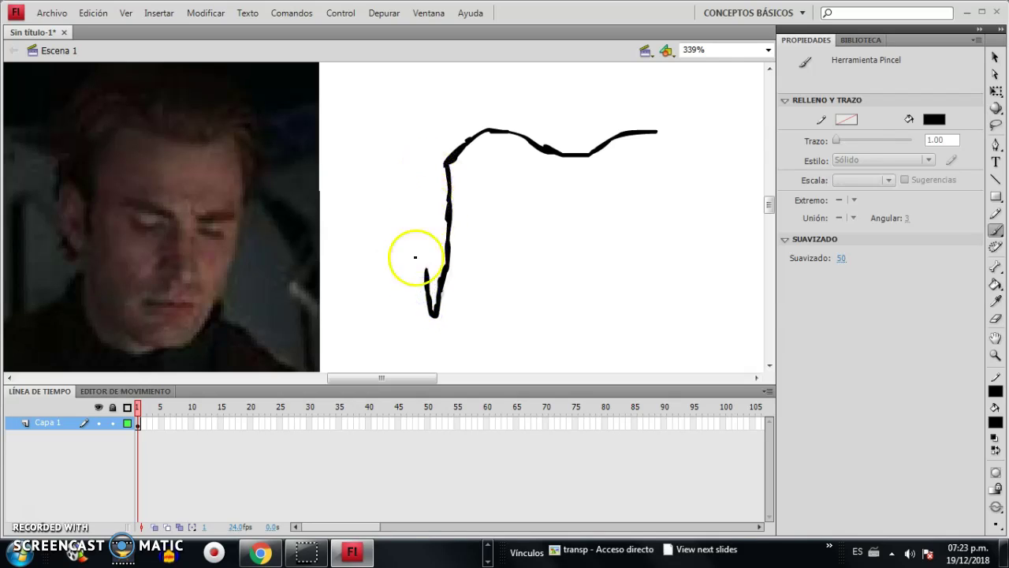
pyautogui.moveTo(428, 270); pyautogui.dragTo(425, 254)
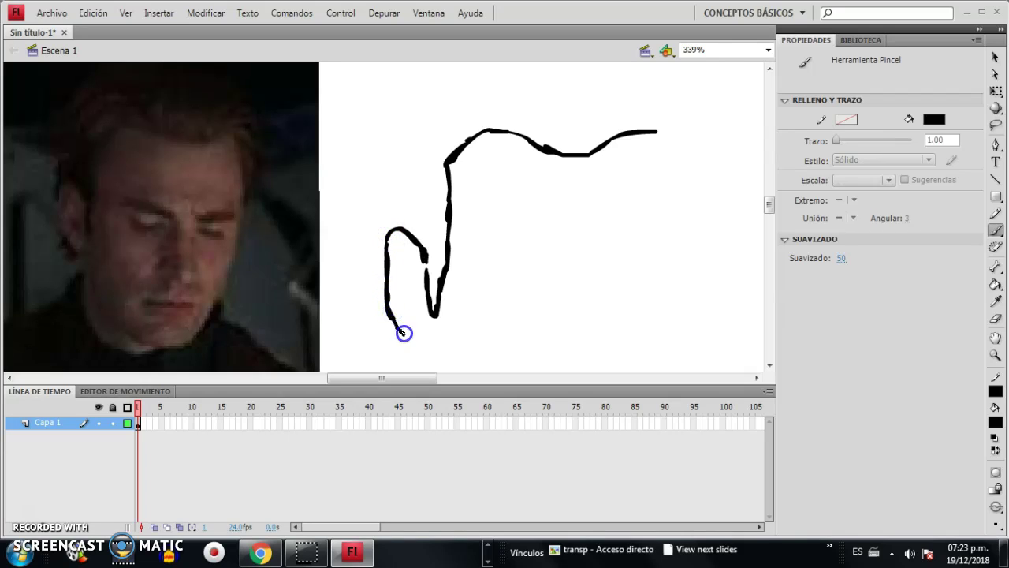
pyautogui.moveTo(419, 347); pyautogui.dragTo(428, 349)
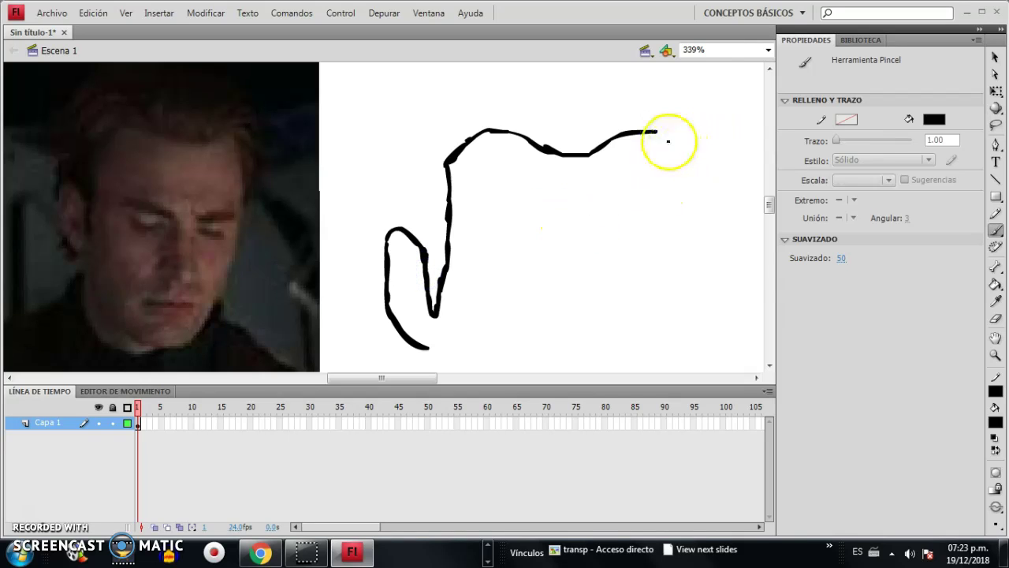
# Step: Erase the trial right face line together with the right end of the hairline, and repaint that end as a small arch
pyautogui.moveTo(658, 129); pyautogui.dragTo(658, 188)
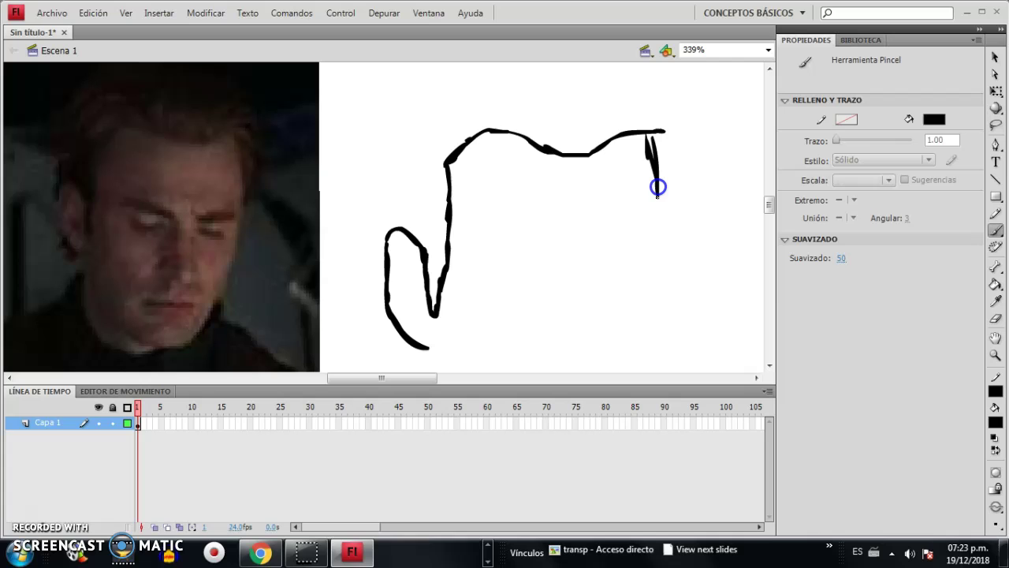
pyautogui.click(995, 318)
pyautogui.moveTo(597, 83)
pyautogui.mouseDown()
pyautogui.moveTo(645, 222)
pyautogui.moveTo(658, 191)
pyautogui.mouseUp()
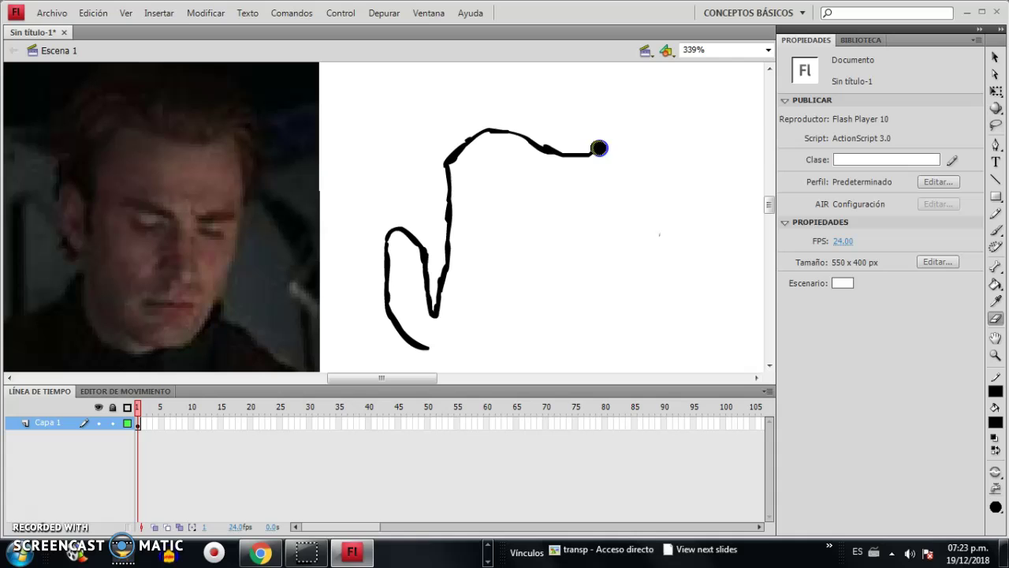
pyautogui.click(995, 229)
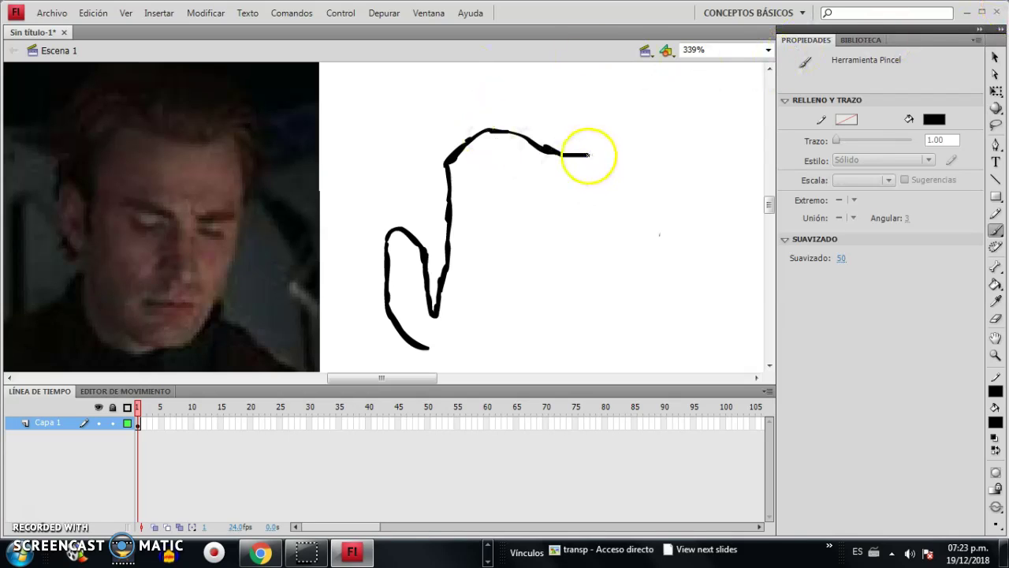
pyautogui.moveTo(613, 151); pyautogui.dragTo(625, 140)
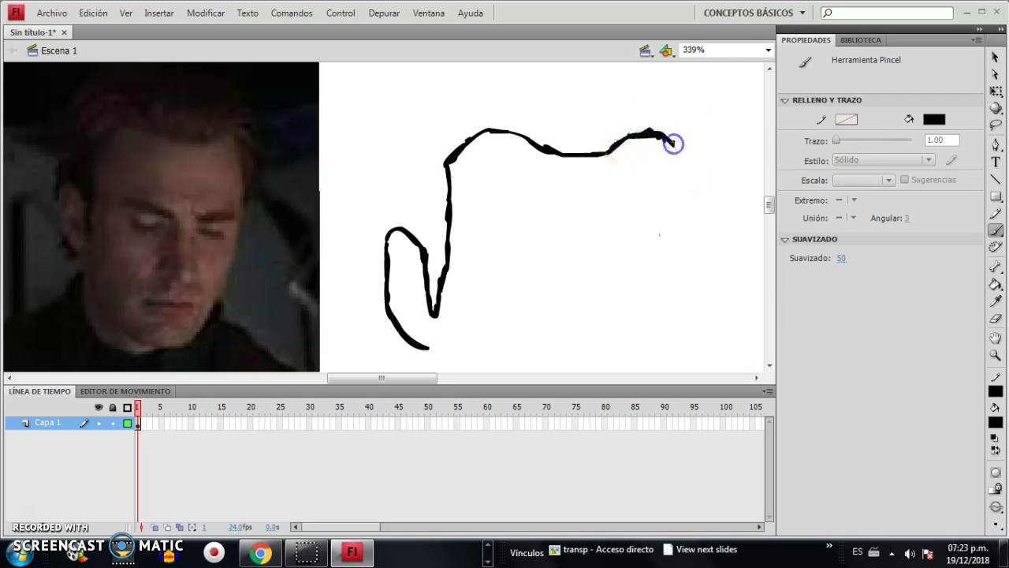
# Step: Paint black hair strands along the whole hairline, over both arches and in the dip between them
pyautogui.moveTo(606, 148)
pyautogui.mouseDown()
pyautogui.moveTo(630, 125)
pyautogui.moveTo(649, 129)
pyautogui.moveTo(611, 129)
pyautogui.mouseUp()
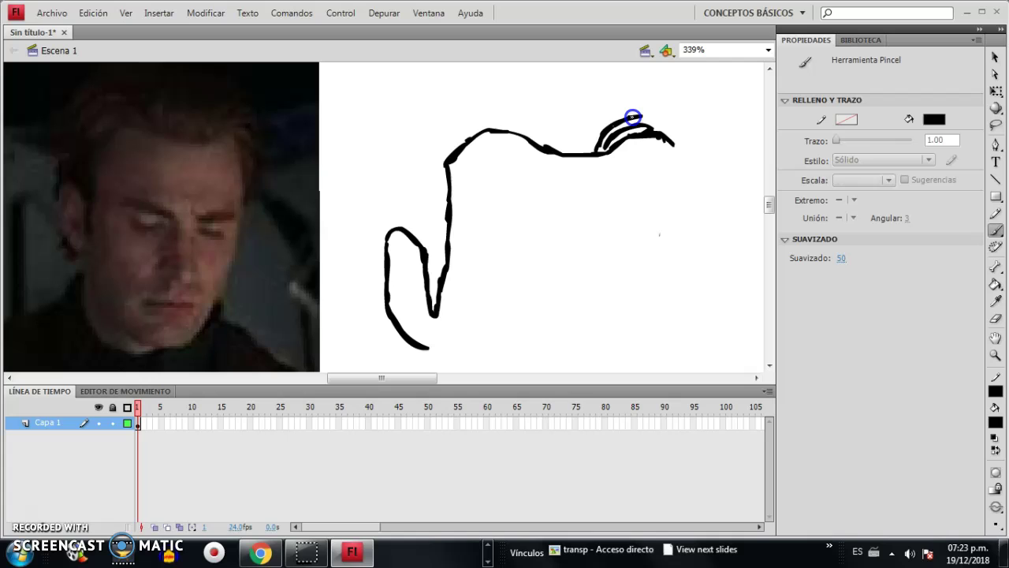
pyautogui.moveTo(680, 145); pyautogui.dragTo(682, 124)
pyautogui.moveTo(467, 138); pyautogui.dragTo(439, 163)
pyautogui.moveTo(525, 124); pyautogui.dragTo(545, 151)
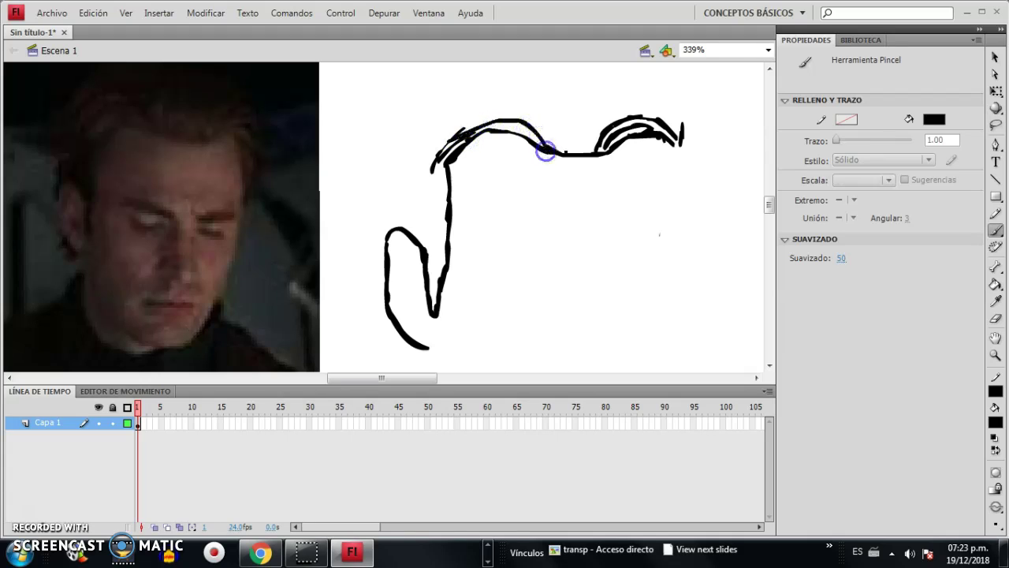
pyautogui.moveTo(522, 112)
pyautogui.mouseDown()
pyautogui.moveTo(462, 127)
pyautogui.moveTo(425, 160)
pyautogui.moveTo(482, 105)
pyautogui.moveTo(585, 155)
pyautogui.mouseUp()
pyautogui.moveTo(441, 124); pyautogui.dragTo(469, 106)
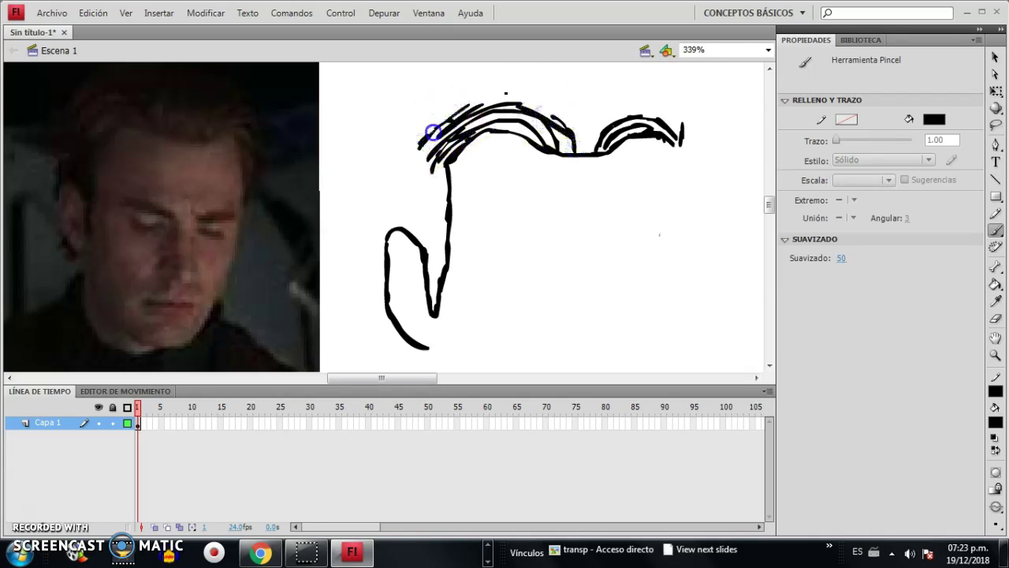
pyautogui.moveTo(561, 110)
pyautogui.mouseDown()
pyautogui.moveTo(578, 138)
pyautogui.moveTo(581, 123)
pyautogui.moveTo(583, 150)
pyautogui.moveTo(611, 118)
pyautogui.moveTo(663, 146)
pyautogui.moveTo(666, 179)
pyautogui.mouseUp()
# Step: Paint the right side of the face as a line from the hairline's right end down to the lower cheek
pyautogui.moveTo(665, 164); pyautogui.dragTo(667, 195)
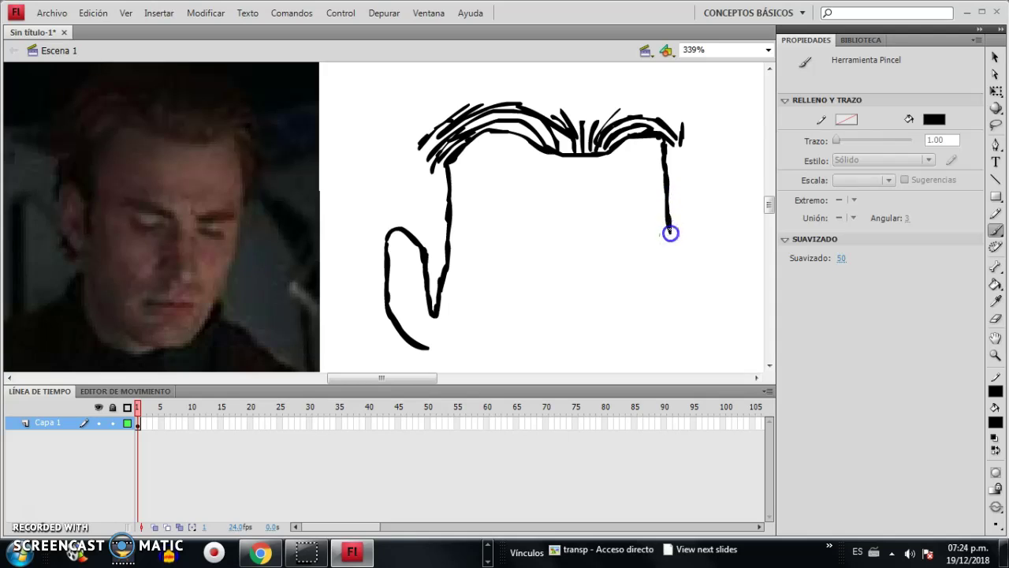
pyautogui.moveTo(671, 269); pyautogui.dragTo(669, 295)
pyautogui.moveTo(664, 335); pyautogui.dragTo(664, 339)
# Step: Paint the jaw line downward from the bottom of the ear
pyautogui.moveTo(766, 198); pyautogui.dragTo(769, 209)
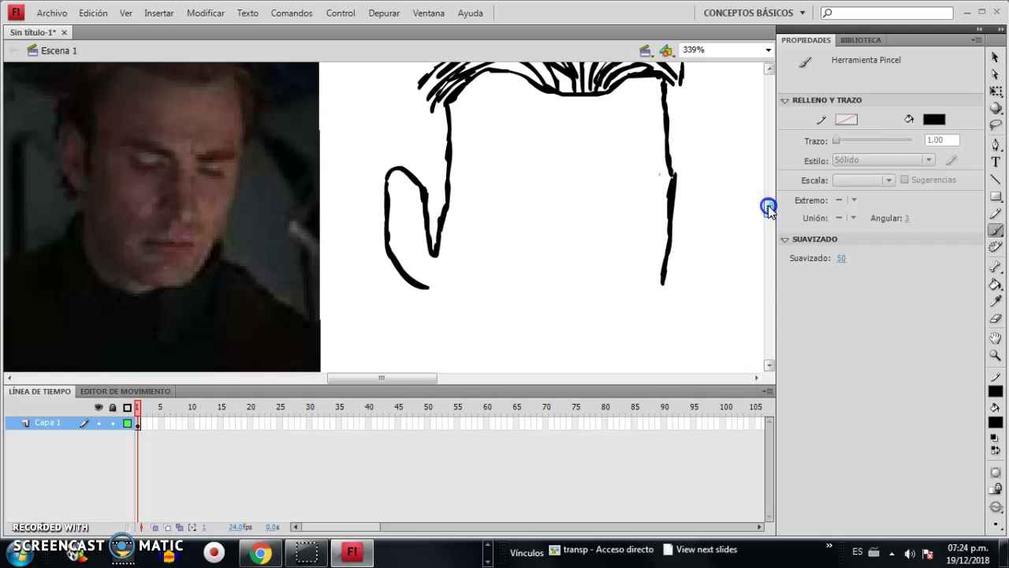
pyautogui.moveTo(428, 287); pyautogui.dragTo(429, 288)
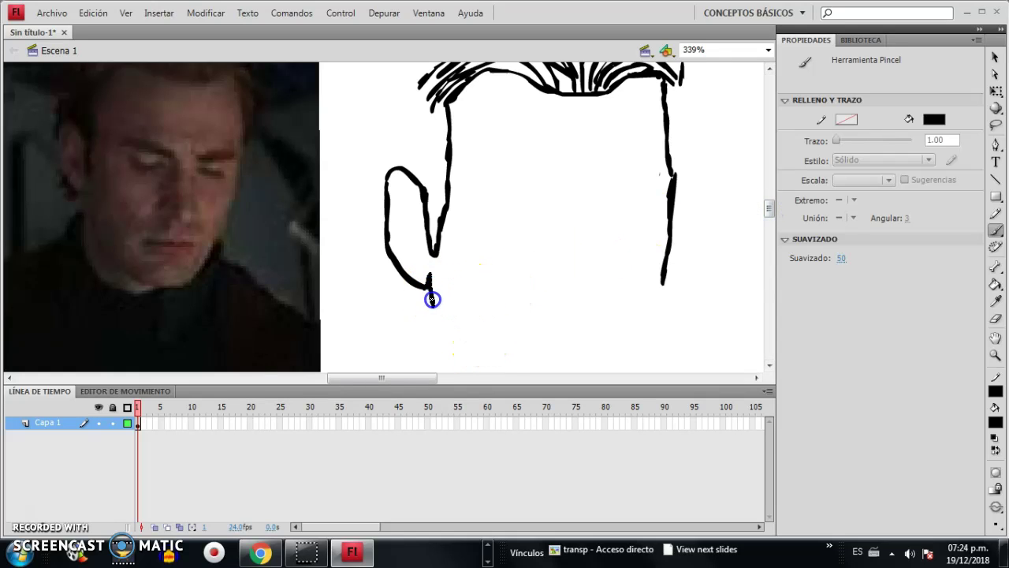
pyautogui.moveTo(440, 338); pyautogui.dragTo(441, 341)
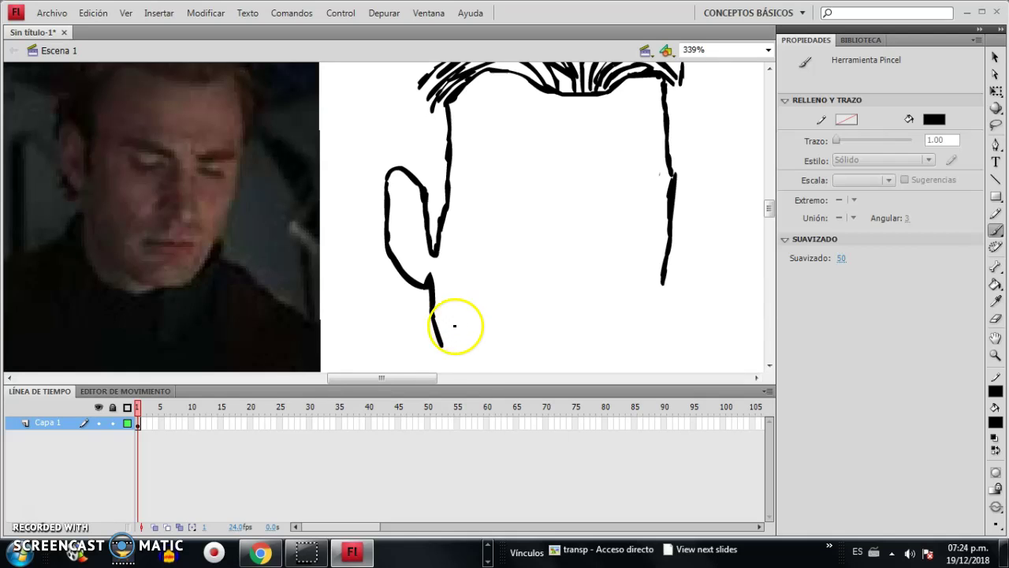
# Step: Paint a narrow sideburn along the upper right side of the face and fill it with black hatching
pyautogui.moveTo(770, 207); pyautogui.dragTo(770, 204)
pyautogui.moveTo(674, 267); pyautogui.dragTo(681, 203)
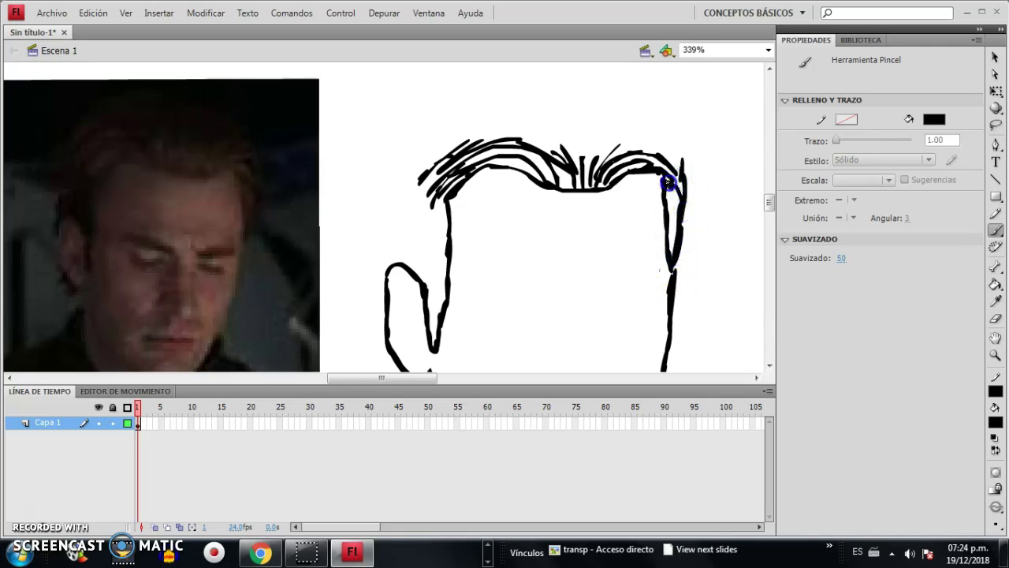
pyautogui.moveTo(770, 201); pyautogui.dragTo(768, 217)
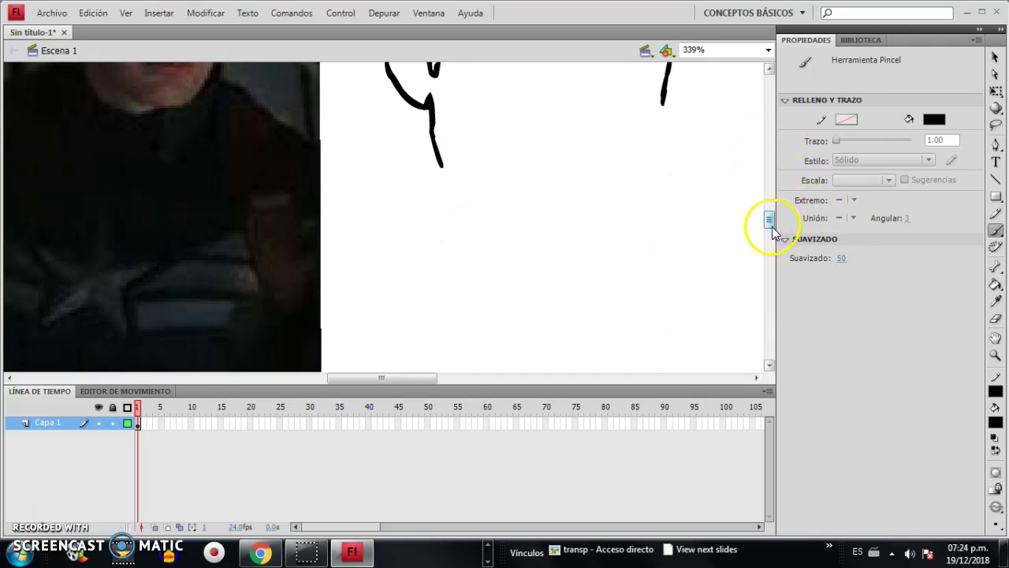
pyautogui.moveTo(769, 219); pyautogui.dragTo(774, 210)
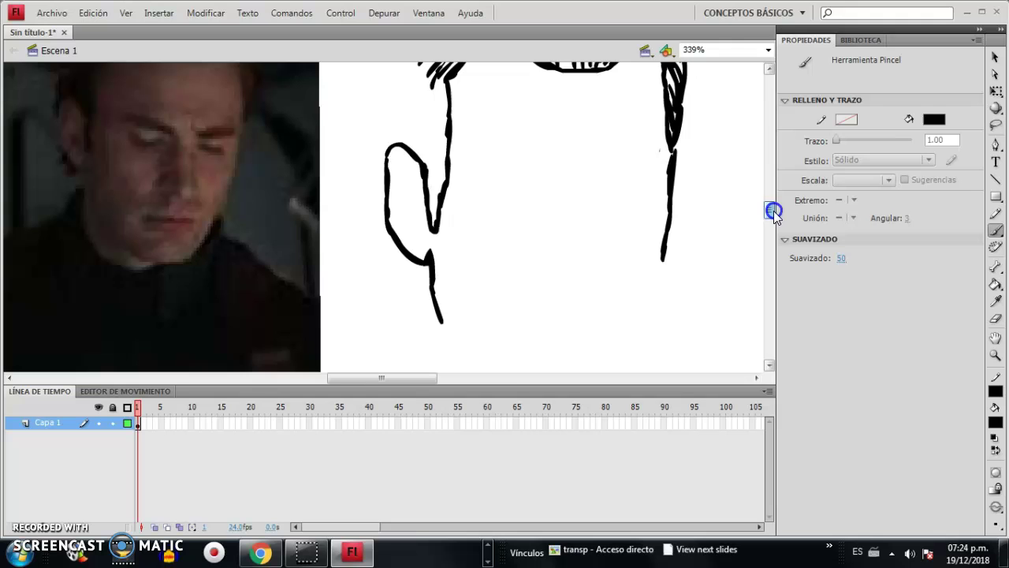
pyautogui.click(996, 57)
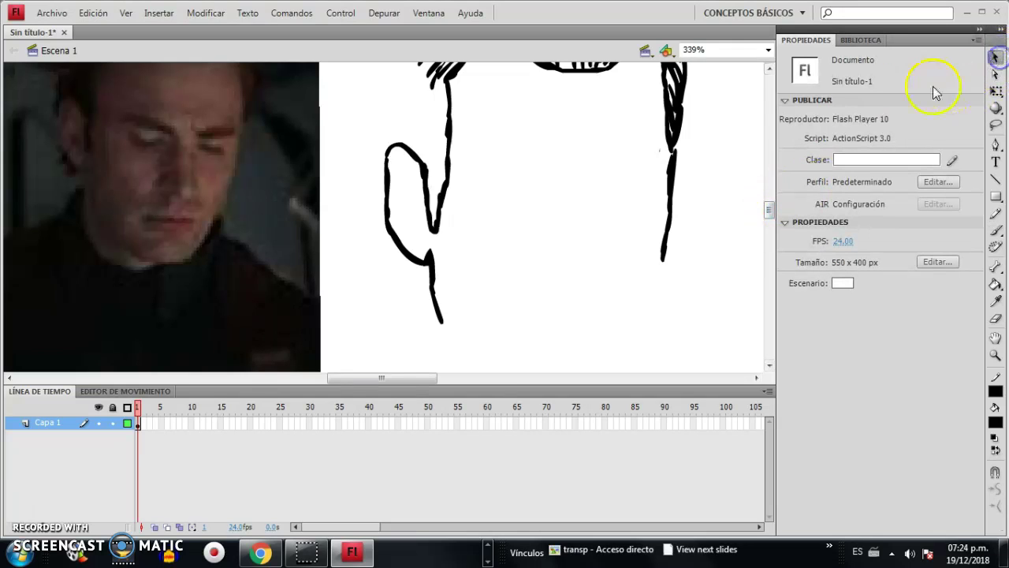
pyautogui.moveTo(567, 330)
pyautogui.mouseDown()
pyautogui.moveTo(698, 94)
pyautogui.moveTo(709, 39)
pyautogui.mouseUp()
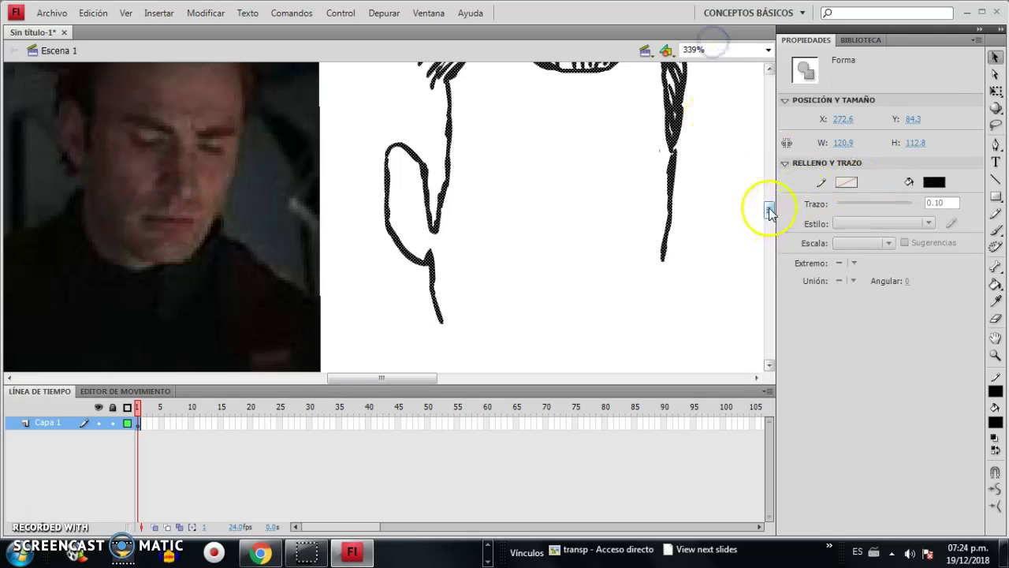
pyautogui.moveTo(770, 211); pyautogui.dragTo(770, 204)
pyautogui.click(562, 95)
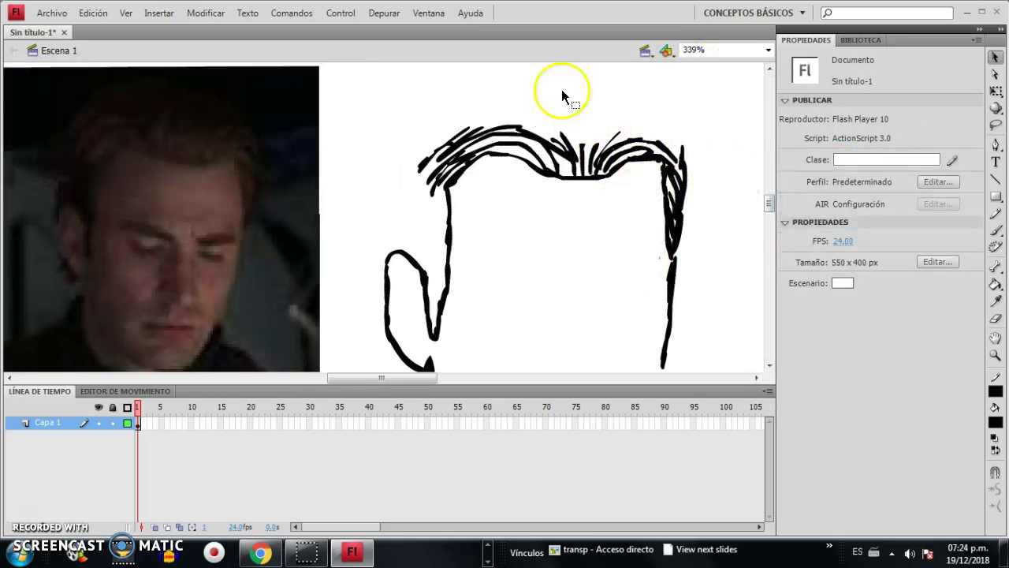
# Step: Select the whole head drawing and scale it down slightly with Free Transform
pyautogui.click(768, 49)
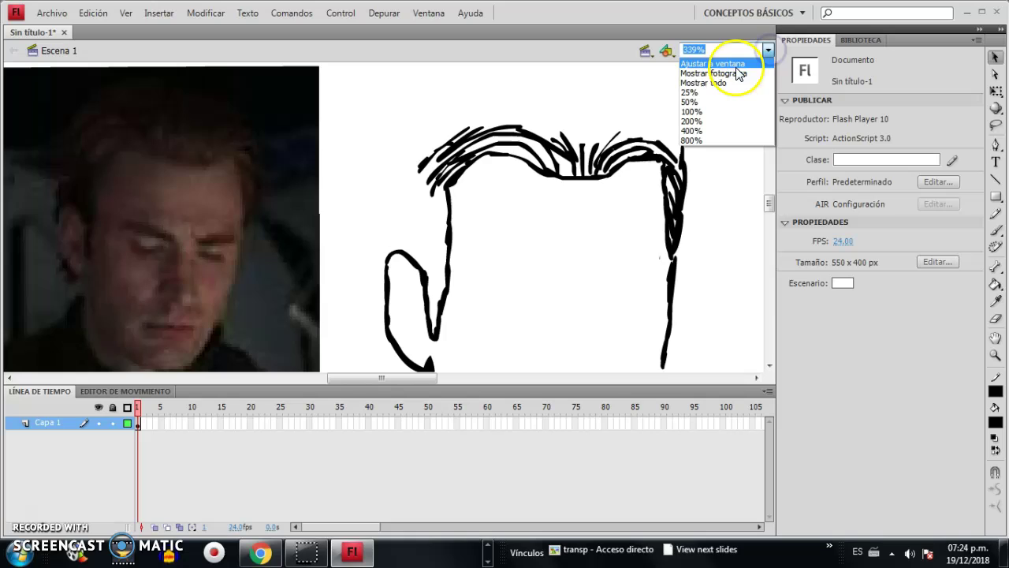
pyautogui.click(741, 63)
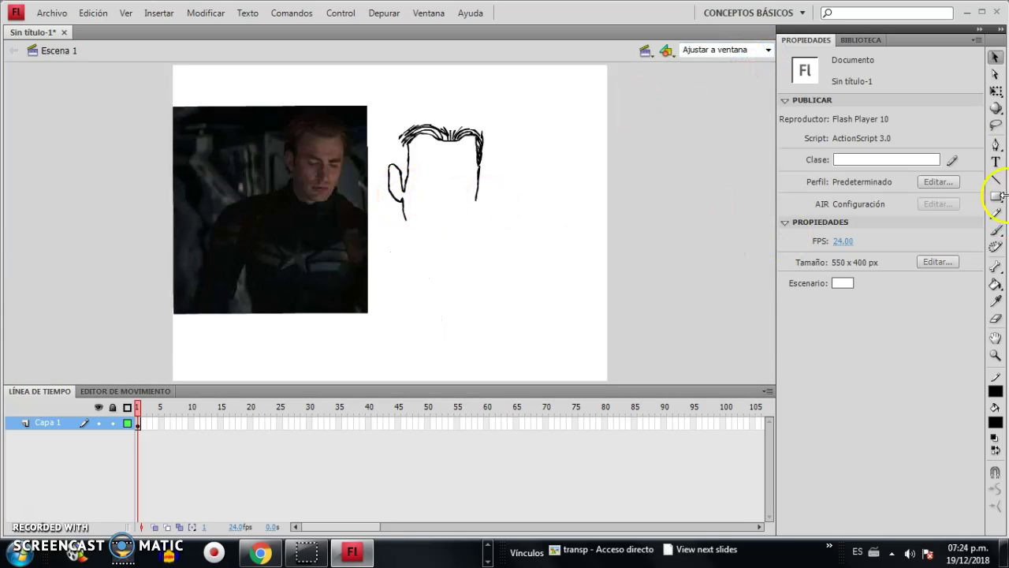
pyautogui.click(996, 92)
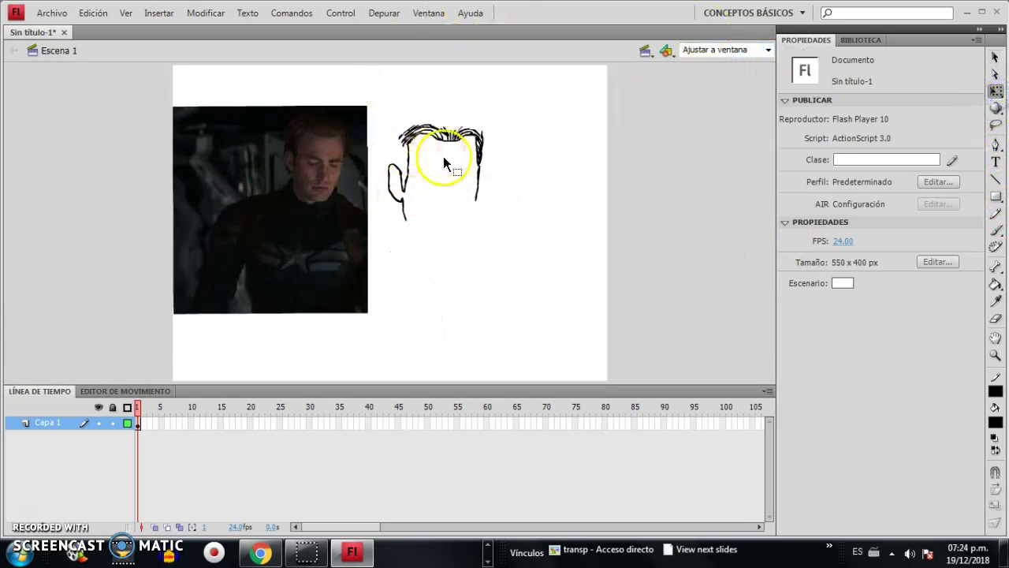
pyautogui.moveTo(430, 117)
pyautogui.mouseDown()
pyautogui.moveTo(509, 228)
pyautogui.moveTo(450, 196)
pyautogui.moveTo(463, 200)
pyautogui.mouseUp()
pyautogui.click(557, 212)
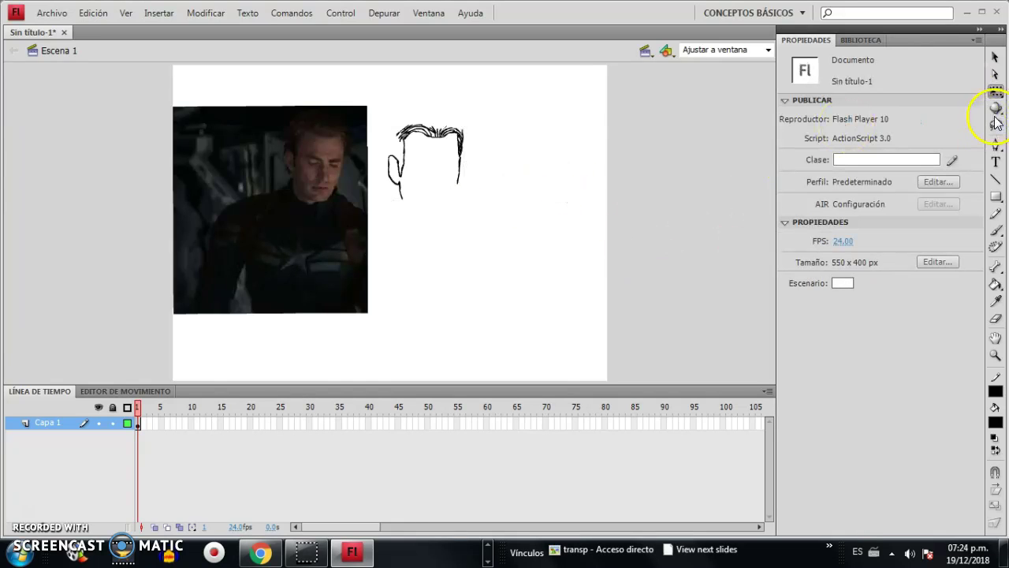
# Step: Extend the black jaw line diagonally from below the ear down toward the chin with the Brush tool
pyautogui.click(994, 318)
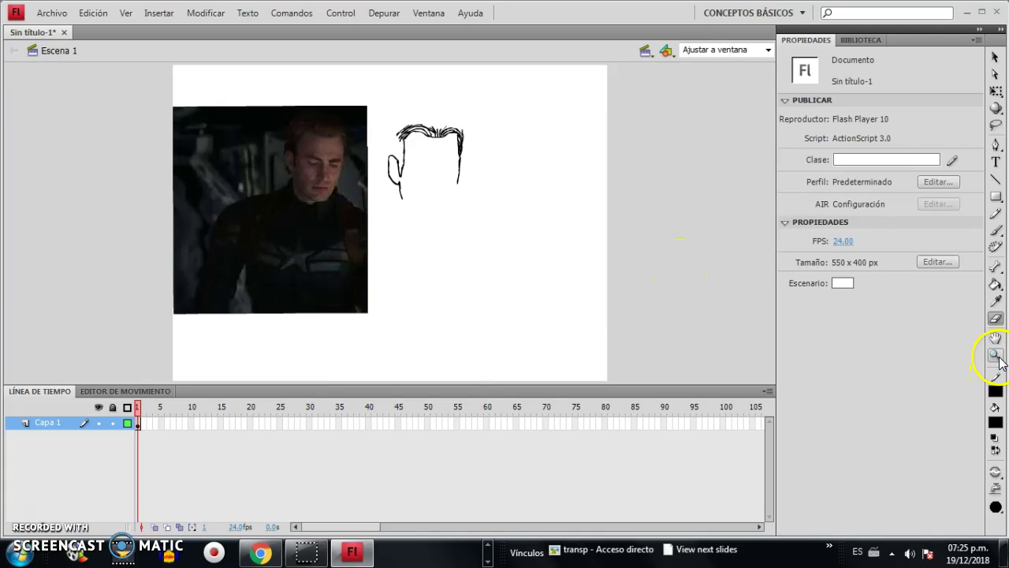
pyautogui.click(996, 356)
pyautogui.moveTo(274, 112)
pyautogui.mouseDown()
pyautogui.moveTo(379, 139)
pyautogui.moveTo(479, 227)
pyautogui.mouseUp()
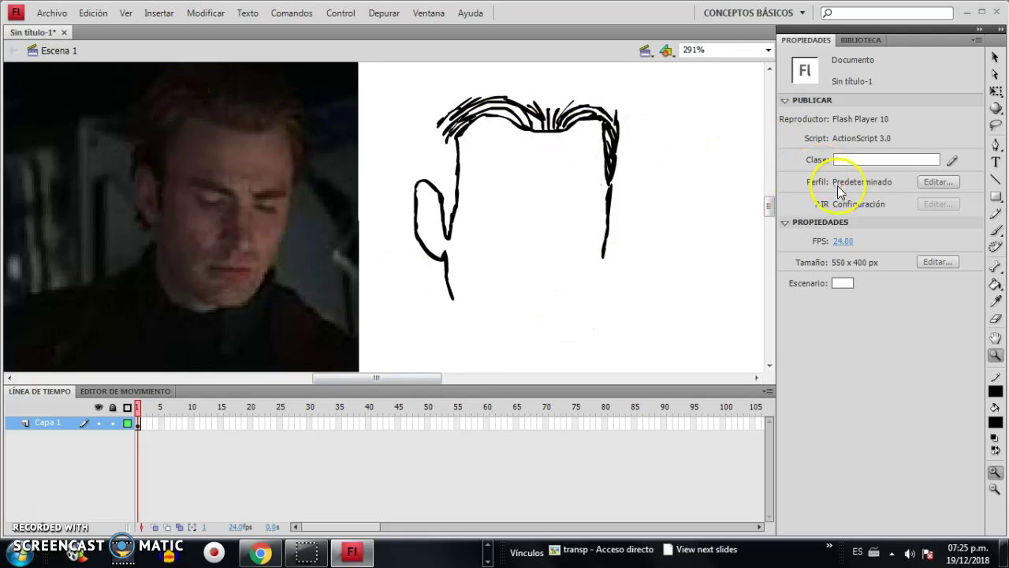
pyautogui.click(994, 229)
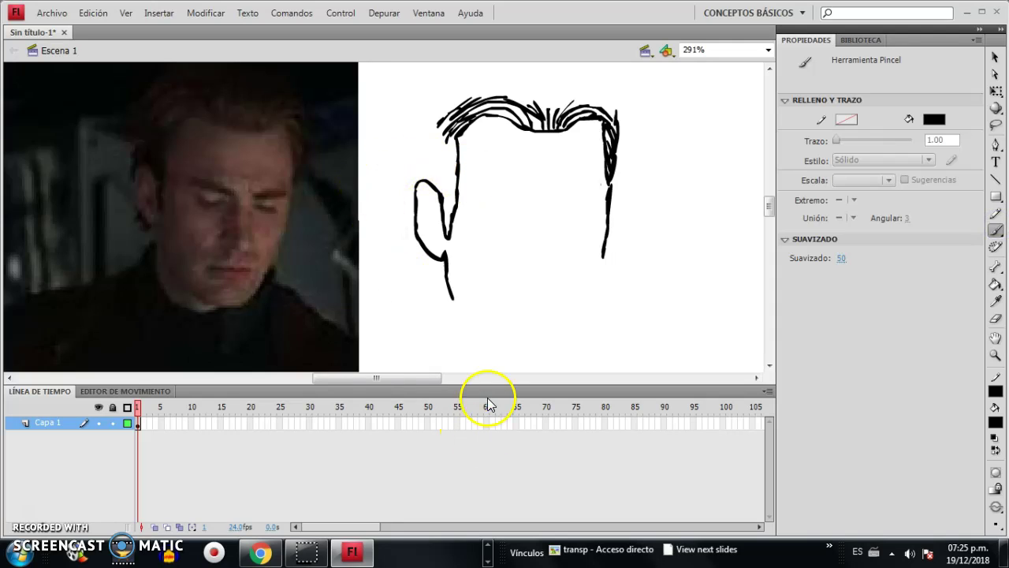
pyautogui.moveTo(451, 297); pyautogui.dragTo(475, 330)
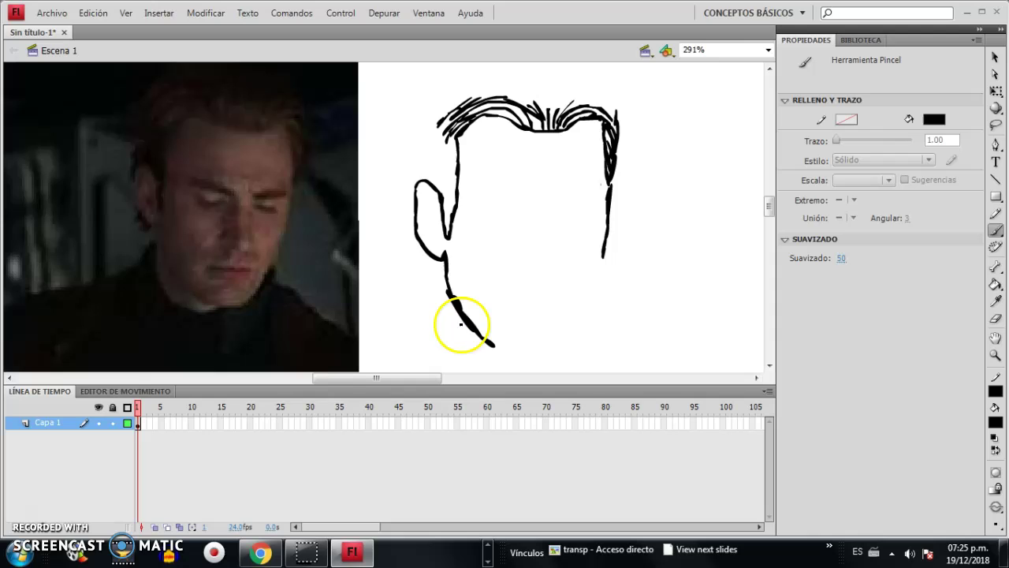
# Step: Paint a short slanted eyebrow stroke inward from the right side of the face
pyautogui.moveTo(613, 189); pyautogui.dragTo(590, 203)
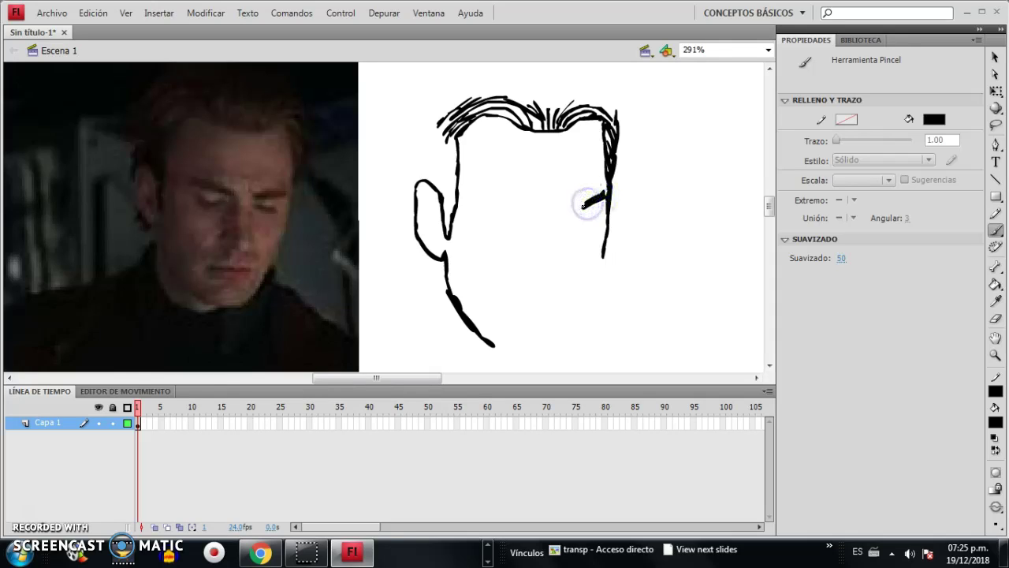
pyautogui.moveTo(588, 206); pyautogui.dragTo(588, 202)
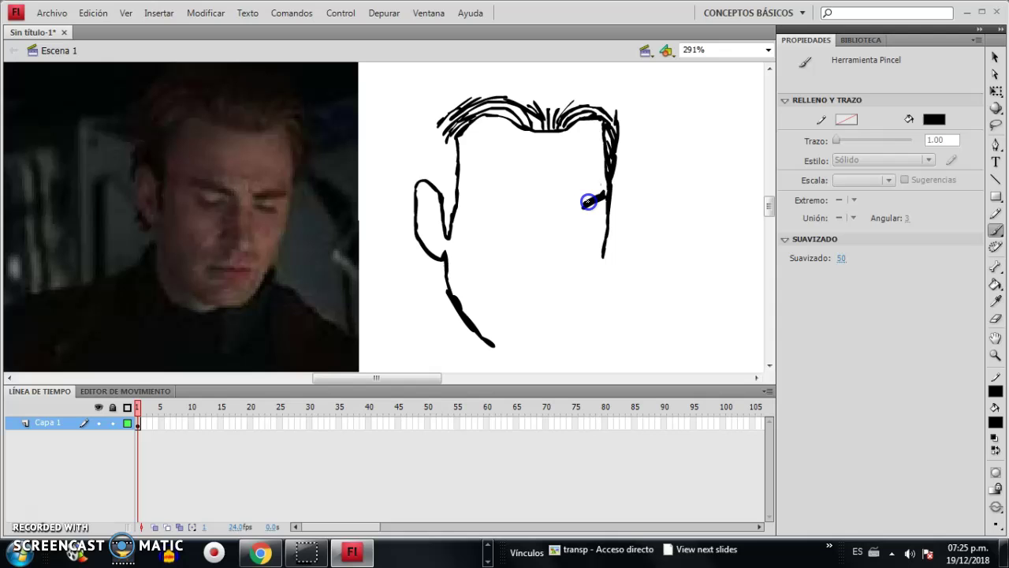
# Step: Switch to the YouTube video in Chrome, skip its advertisement and return to Flash
pyautogui.click(260, 552)
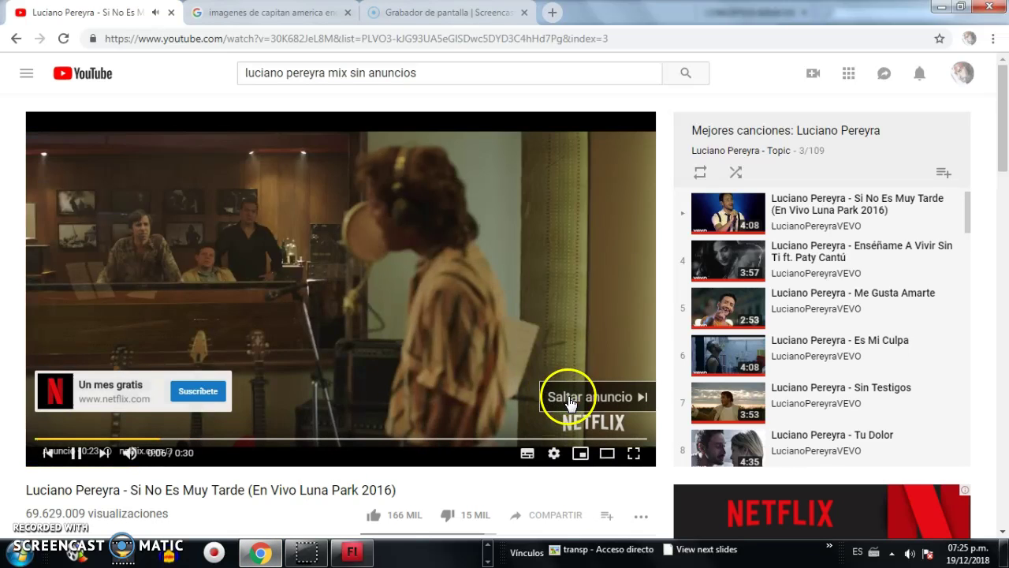
pyautogui.click(573, 396)
pyautogui.click(352, 552)
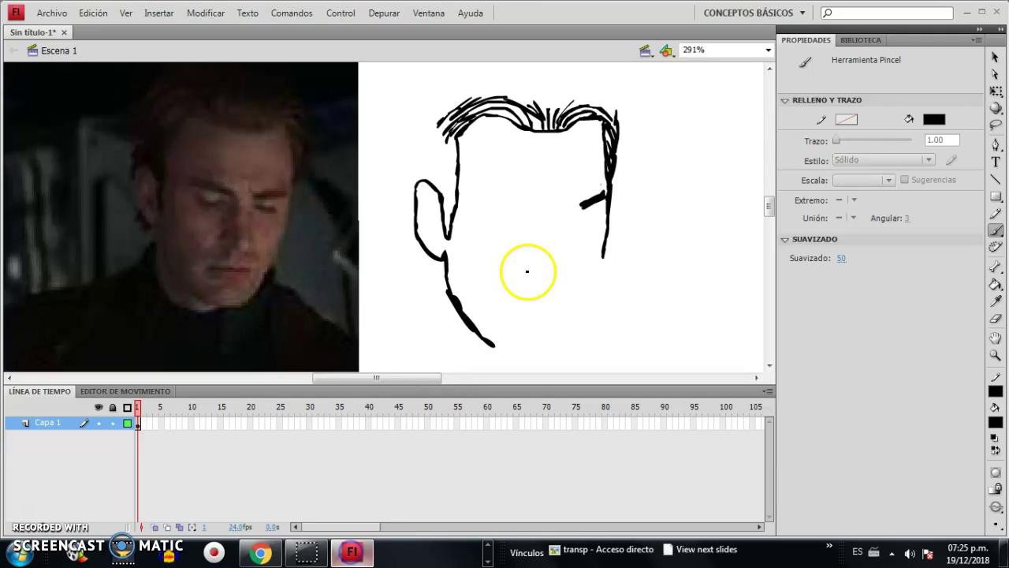
# Step: Lengthen and thicken the inner end of the slanted eyebrow stroke, undoing one of the added strokes
pyautogui.click(581, 205)
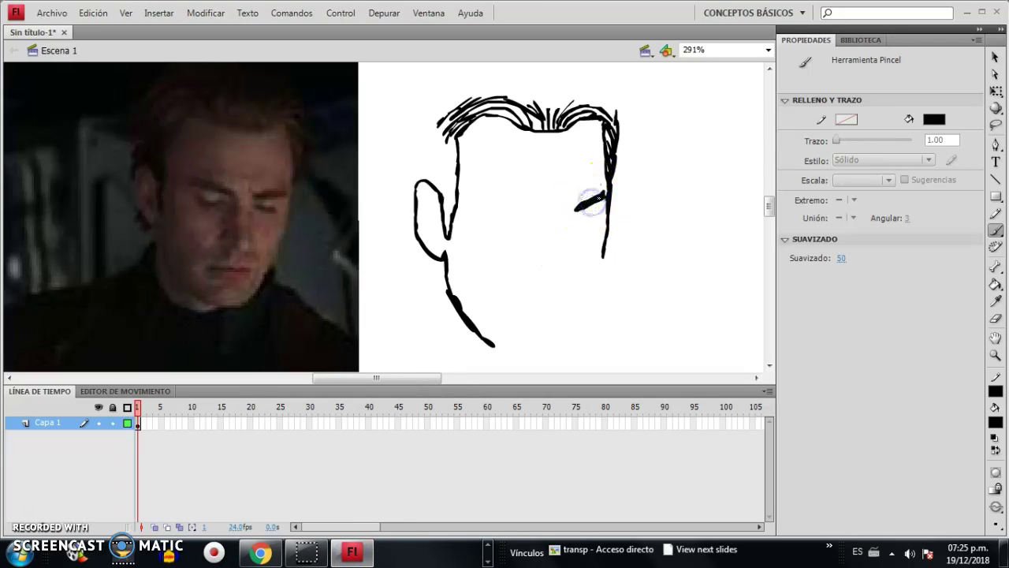
pyautogui.moveTo(590, 204); pyautogui.dragTo(573, 210)
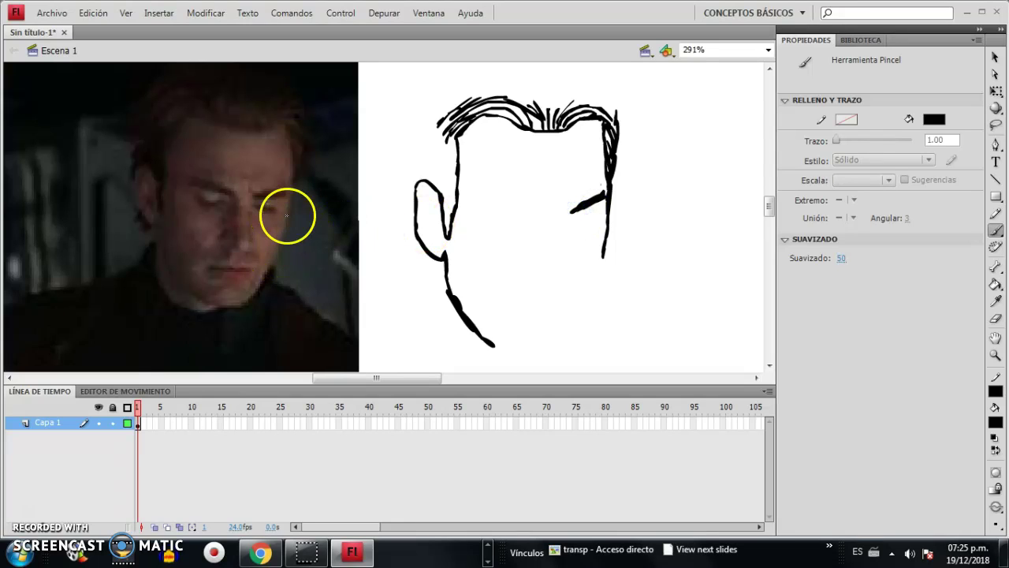
pyautogui.hotkey('ctrl', 'z')
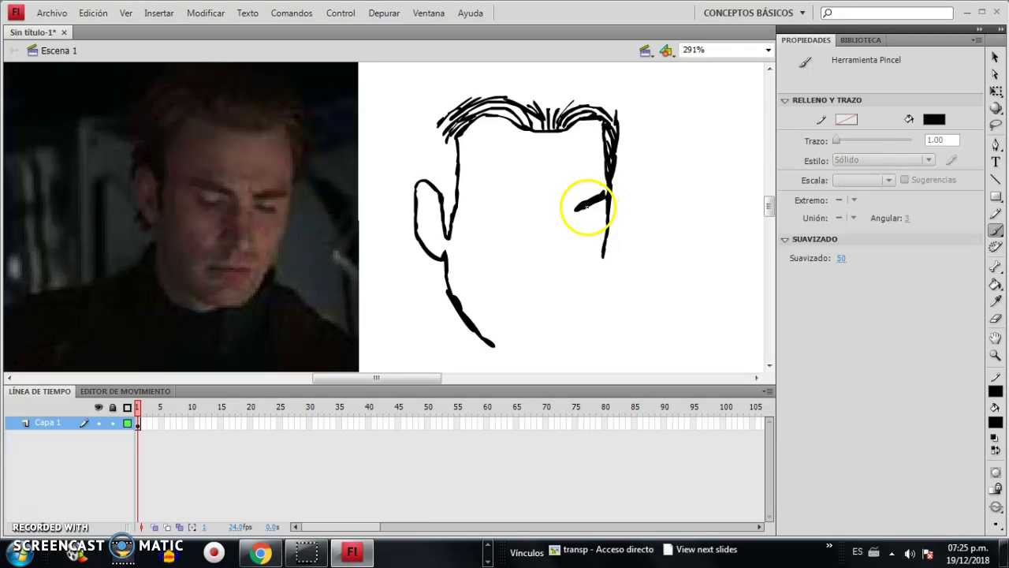
pyautogui.click(575, 211)
pyautogui.moveTo(578, 208); pyautogui.dragTo(577, 208)
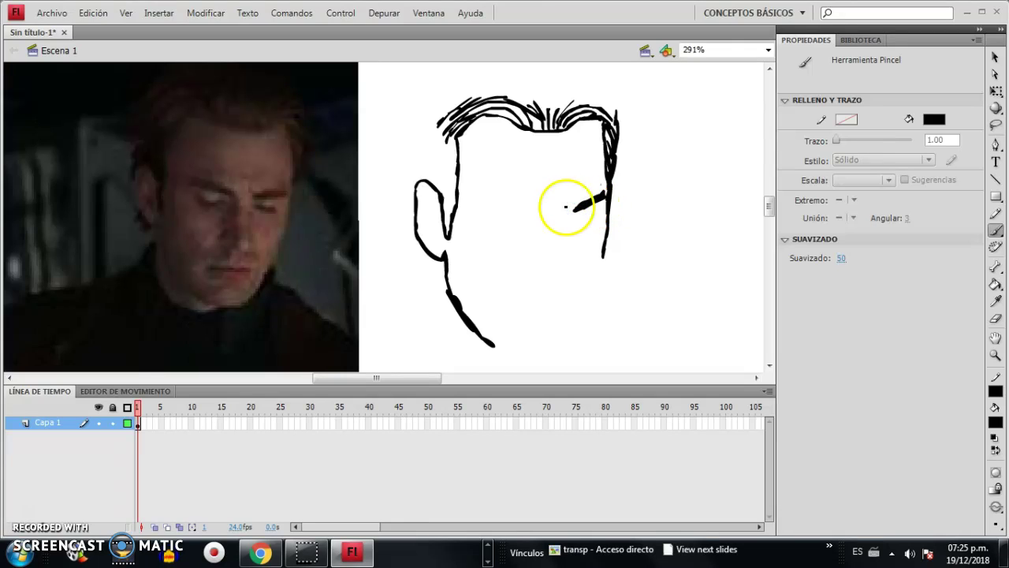
# Step: Erase the eyebrow stroke, the lower part of the jaw line and the right side of the face with its sideburn
pyautogui.click(996, 318)
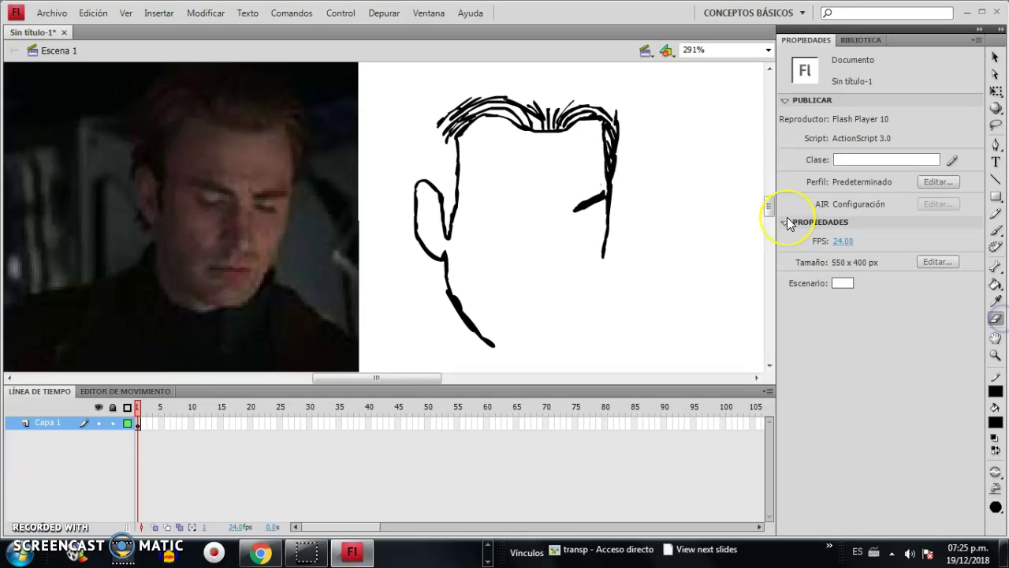
pyautogui.moveTo(585, 206)
pyautogui.mouseDown()
pyautogui.moveTo(576, 212)
pyautogui.moveTo(601, 252)
pyautogui.moveTo(604, 228)
pyautogui.moveTo(595, 278)
pyautogui.moveTo(608, 209)
pyautogui.mouseUp()
pyautogui.moveTo(487, 292)
pyautogui.mouseDown()
pyautogui.moveTo(440, 346)
pyautogui.moveTo(458, 325)
pyautogui.moveTo(476, 347)
pyautogui.moveTo(488, 316)
pyautogui.mouseUp()
pyautogui.moveTo(612, 145)
pyautogui.mouseDown()
pyautogui.moveTo(611, 162)
pyautogui.moveTo(604, 123)
pyautogui.mouseUp()
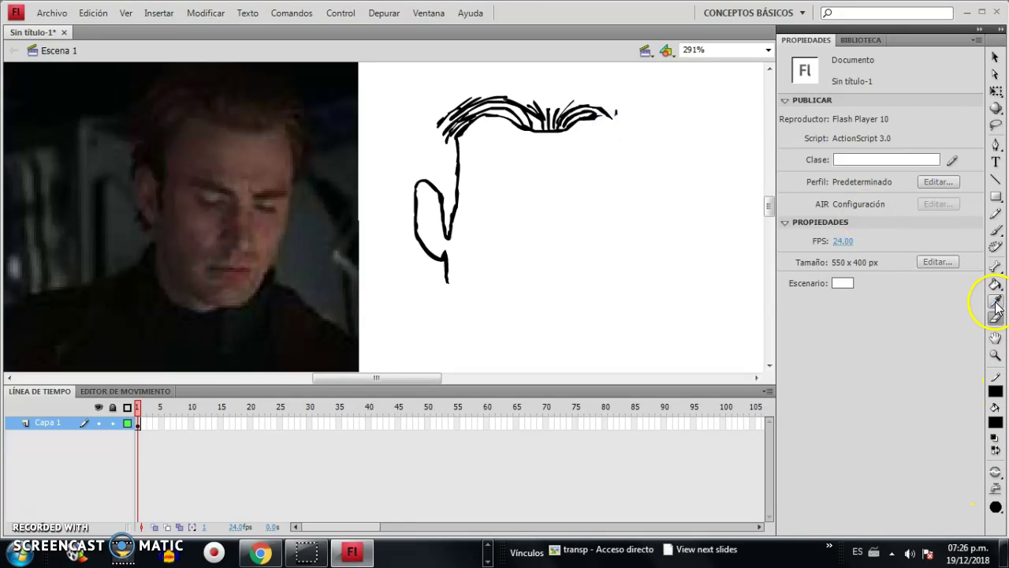
# Step: Thicken the right end of the hairline and paint a thick black sideburn down from it
pyautogui.click(995, 229)
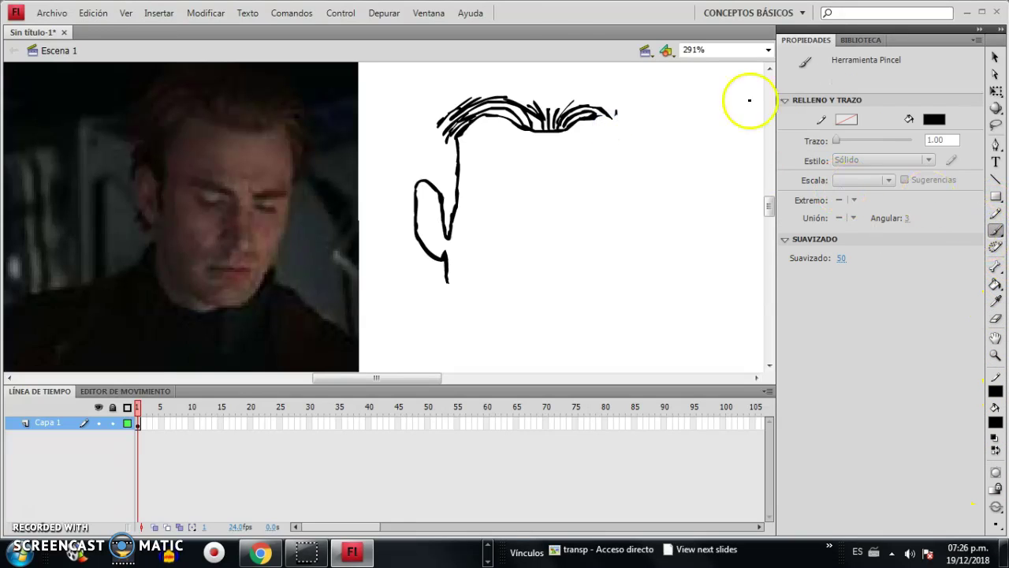
pyautogui.moveTo(608, 122)
pyautogui.mouseDown()
pyautogui.moveTo(593, 119)
pyautogui.moveTo(616, 117)
pyautogui.mouseUp()
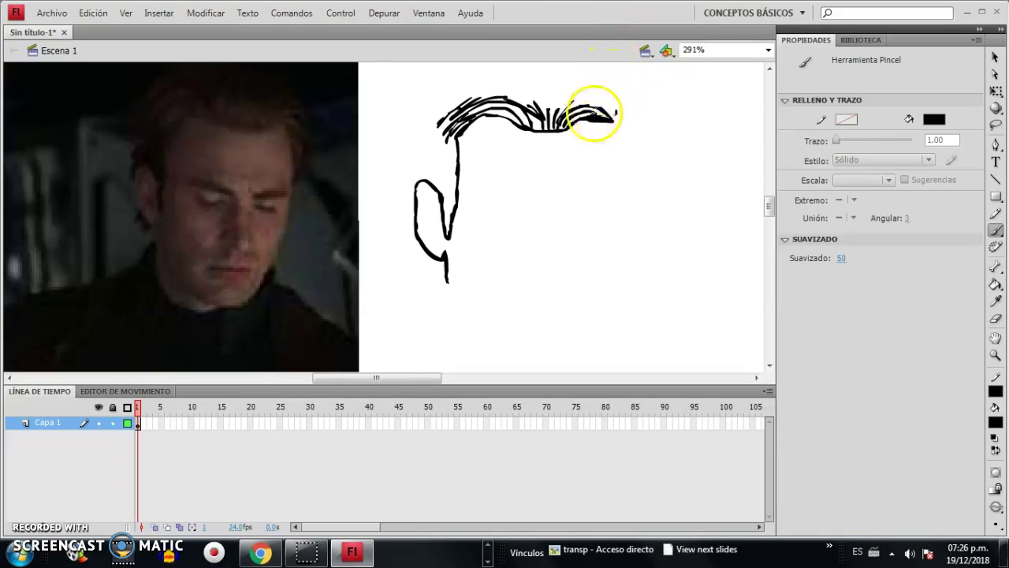
pyautogui.moveTo(613, 120); pyautogui.dragTo(608, 203)
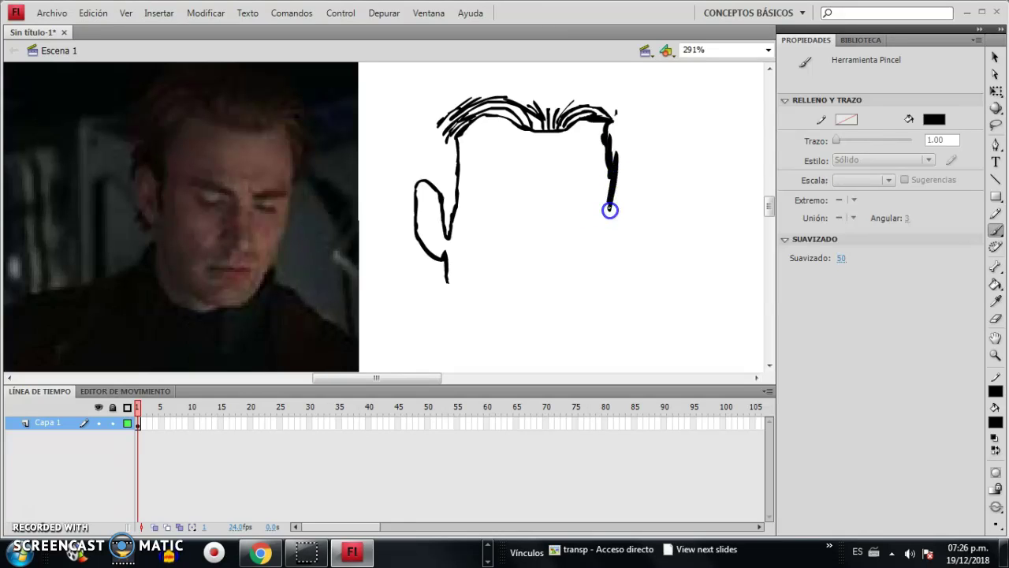
# Step: Erase the thick sideburn and repaint the right side of the face as a thinner line down from the hairline
pyautogui.click(995, 318)
pyautogui.moveTo(590, 142)
pyautogui.mouseDown()
pyautogui.moveTo(608, 168)
pyautogui.moveTo(603, 205)
pyautogui.mouseUp()
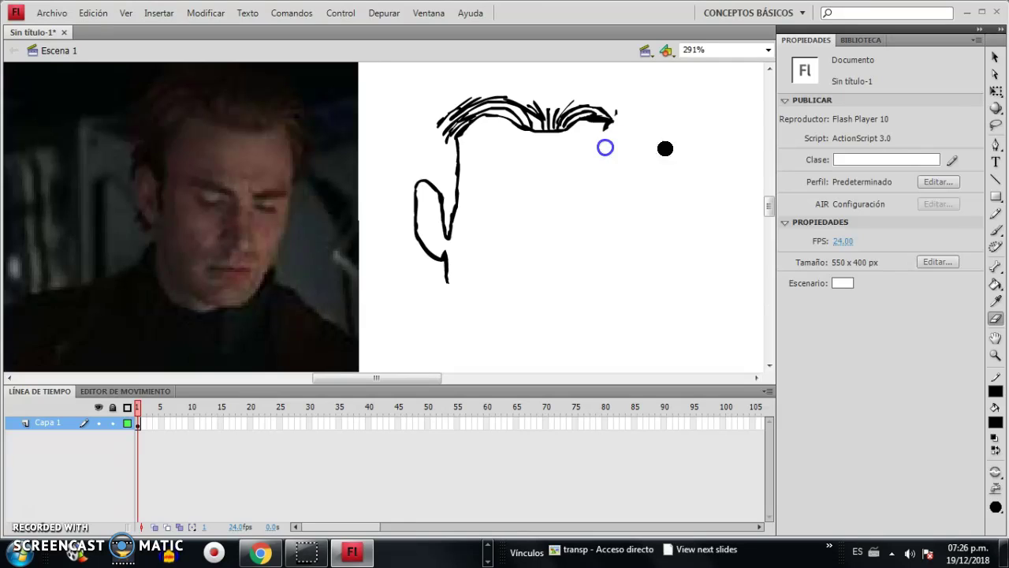
pyautogui.click(995, 229)
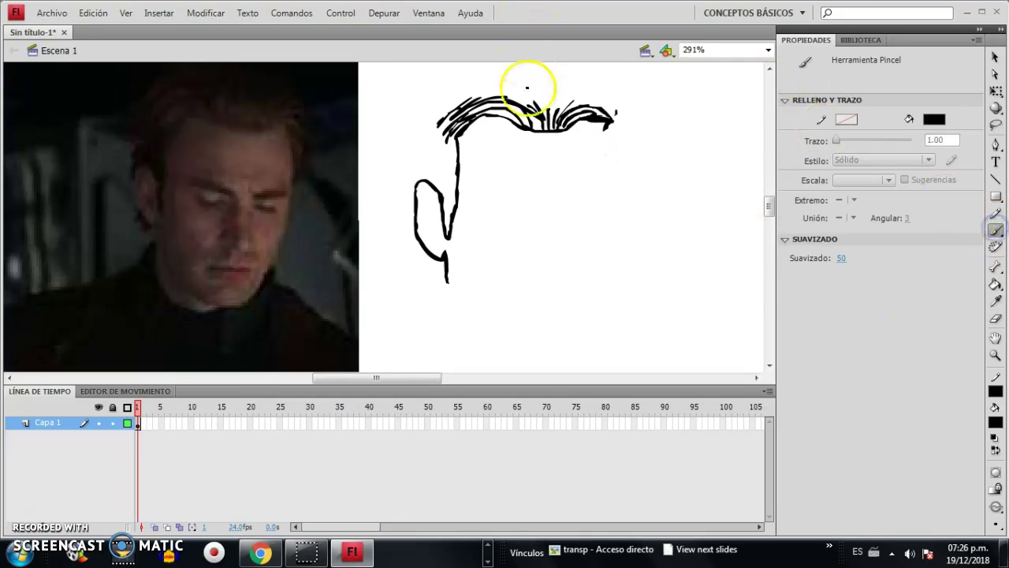
pyautogui.moveTo(612, 129); pyautogui.dragTo(609, 122)
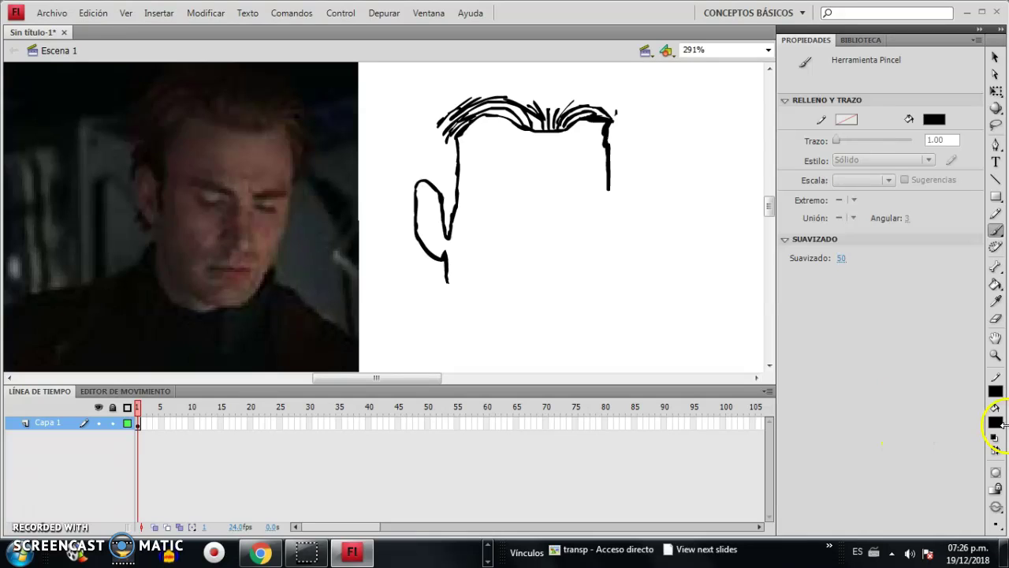
# Step: Erase the short line on the right side of the face and the right end of the hairline
pyautogui.click(995, 318)
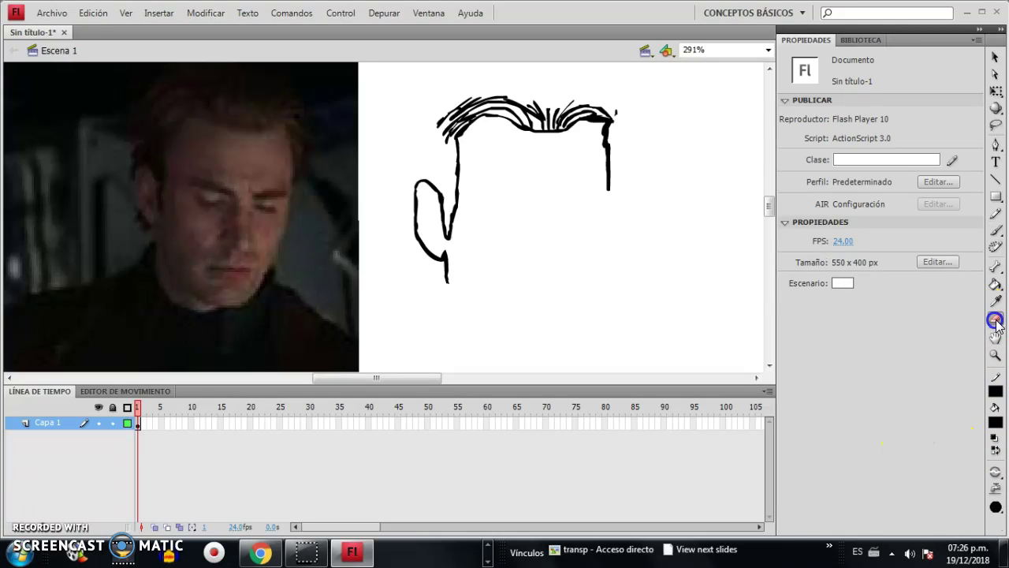
pyautogui.moveTo(611, 154)
pyautogui.mouseDown()
pyautogui.moveTo(610, 167)
pyautogui.moveTo(604, 129)
pyautogui.mouseUp()
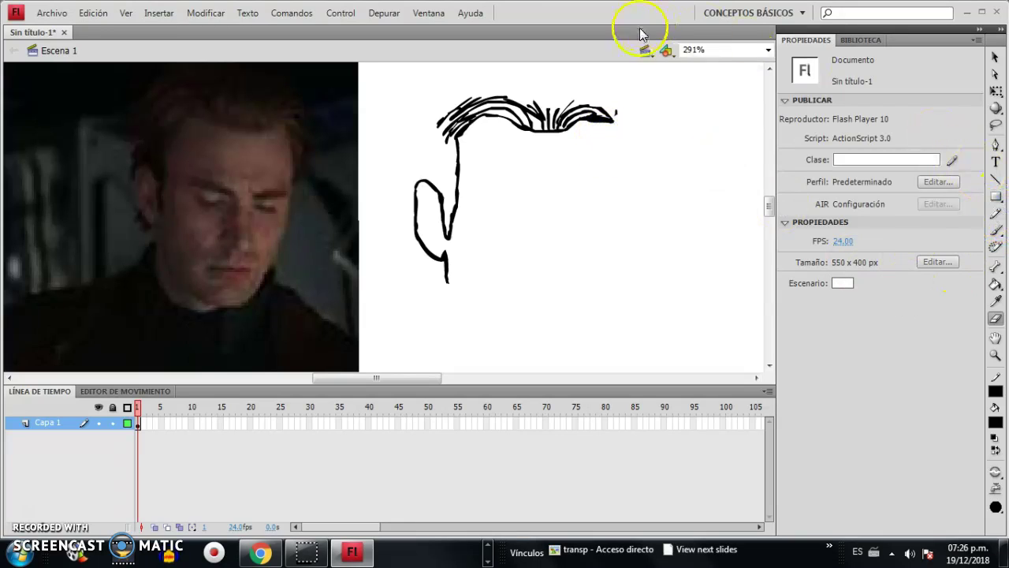
pyautogui.moveTo(608, 108); pyautogui.dragTo(606, 124)
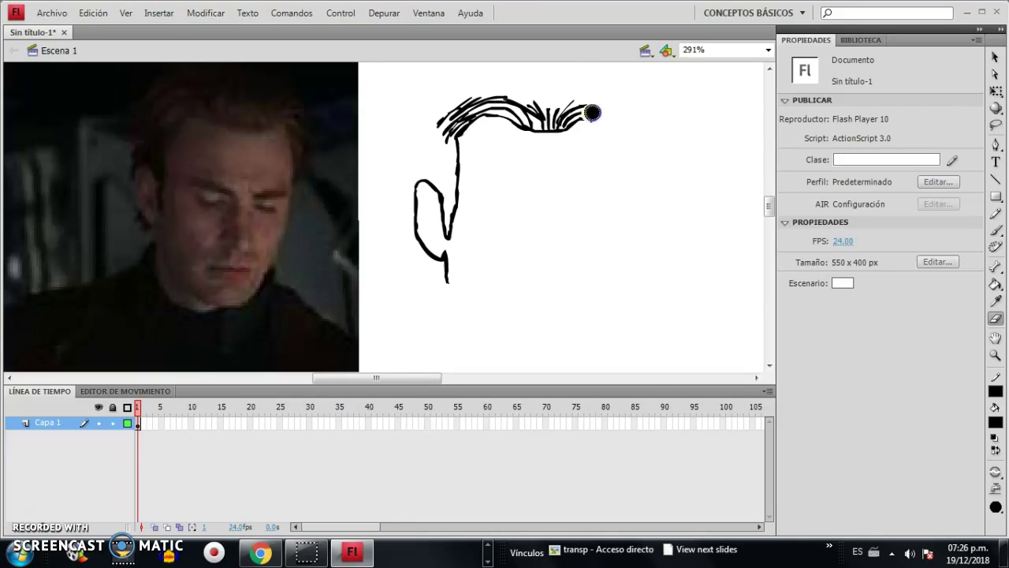
# Step: Repaint the right end of the hairline and the right side of the face from there down to the lower cheek
pyautogui.click(996, 231)
pyautogui.moveTo(573, 122); pyautogui.dragTo(585, 120)
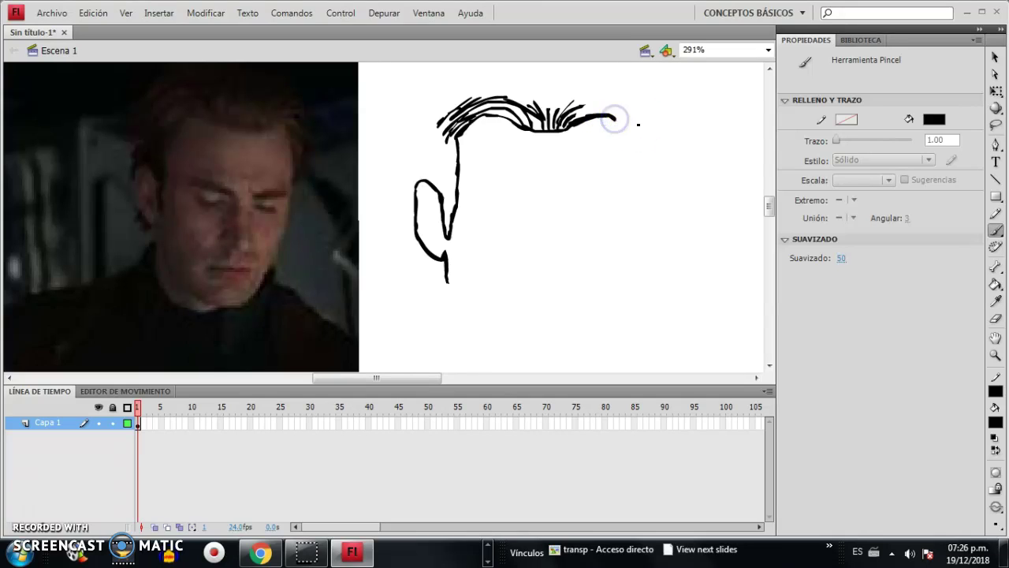
pyautogui.moveTo(604, 116); pyautogui.dragTo(602, 125)
pyautogui.moveTo(611, 163); pyautogui.dragTo(611, 182)
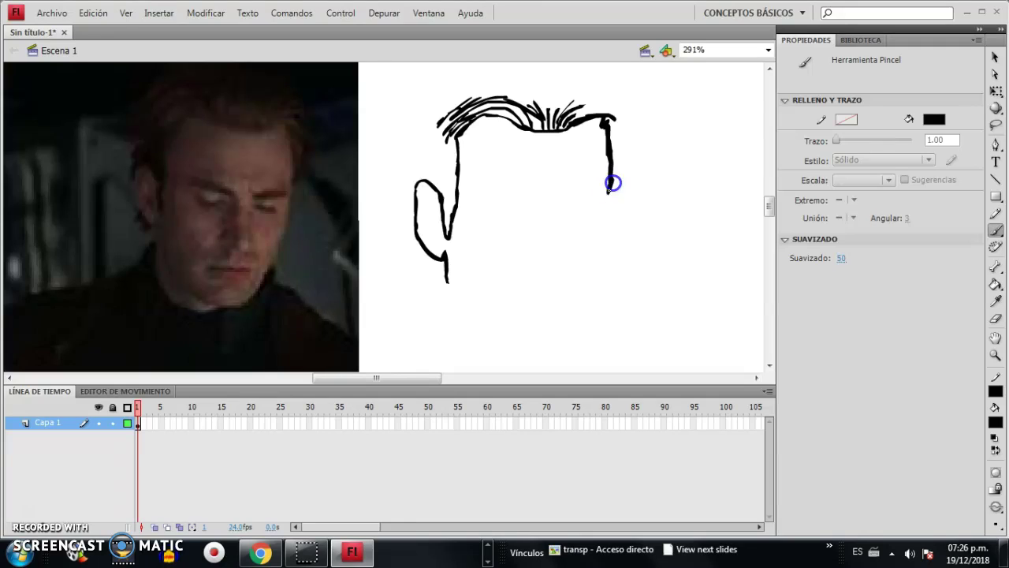
pyautogui.moveTo(610, 210); pyautogui.dragTo(607, 243)
pyautogui.moveTo(599, 296); pyautogui.dragTo(597, 296)
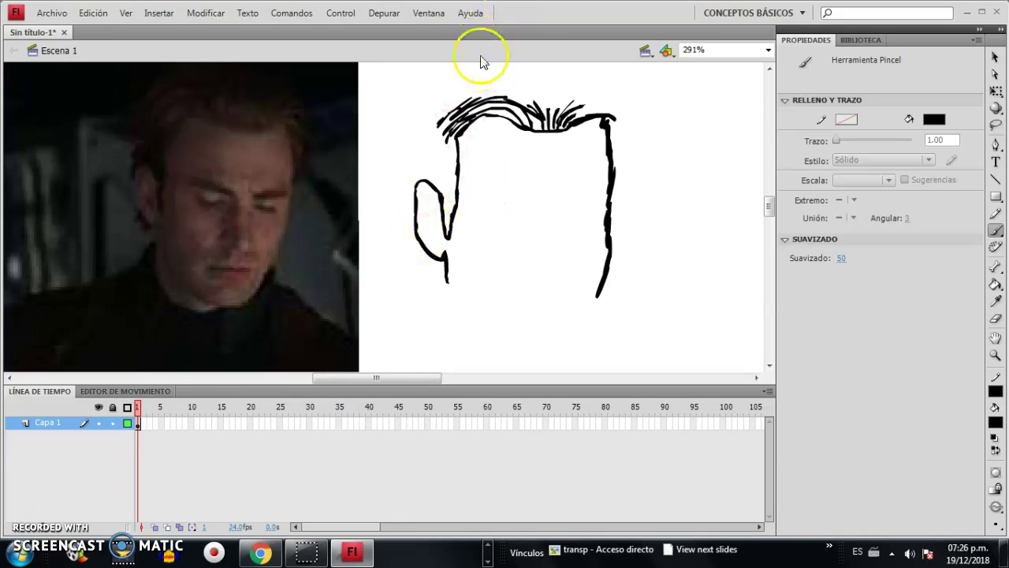
# Step: Paint the hair's outer edge up from the left ear and erase it again down to a short stub above the ear
pyautogui.click(413, 206)
pyautogui.moveTo(410, 168)
pyautogui.mouseDown()
pyautogui.moveTo(422, 100)
pyautogui.moveTo(438, 100)
pyautogui.moveTo(411, 111)
pyautogui.moveTo(451, 94)
pyautogui.moveTo(439, 92)
pyautogui.moveTo(496, 85)
pyautogui.mouseUp()
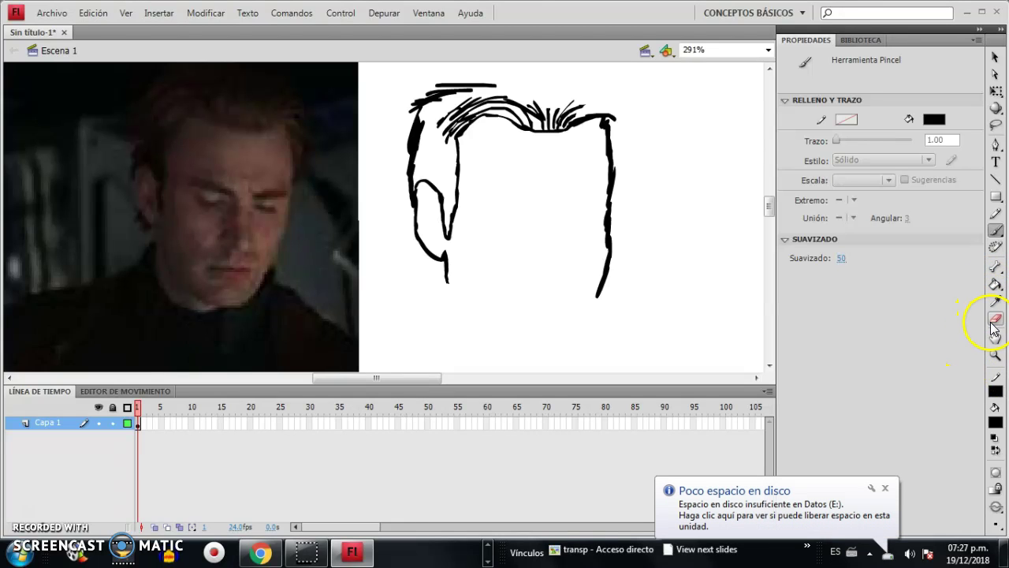
pyautogui.click(994, 320)
pyautogui.moveTo(422, 109)
pyautogui.mouseDown()
pyautogui.moveTo(417, 93)
pyautogui.moveTo(498, 86)
pyautogui.mouseUp()
pyautogui.moveTo(419, 95)
pyautogui.mouseDown()
pyautogui.moveTo(415, 108)
pyautogui.moveTo(428, 112)
pyautogui.mouseUp()
pyautogui.click(409, 151)
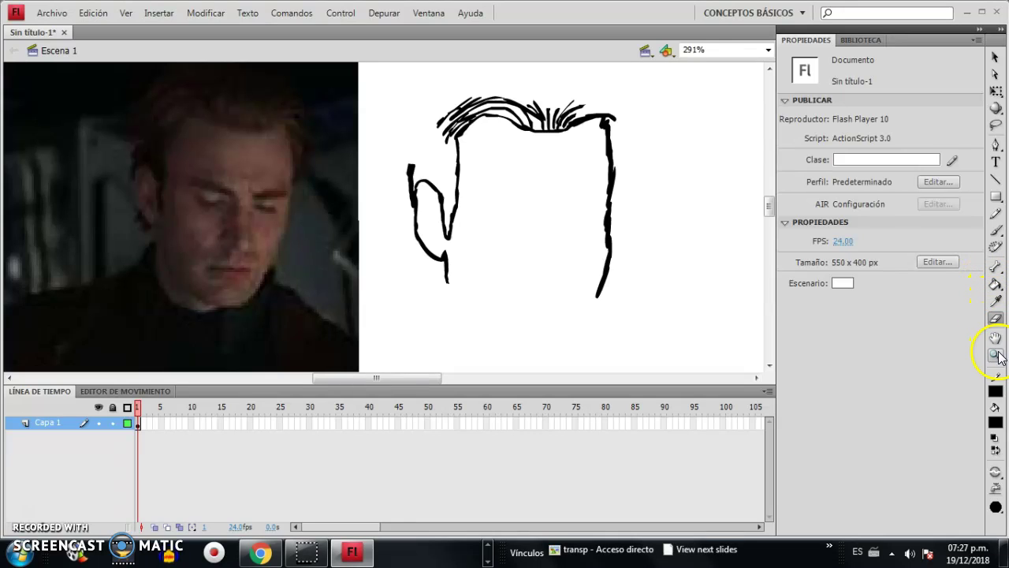
# Step: Repaint the hair's outer edge from above the left ear, curving up and over the crown to the middle of the head
pyautogui.click(997, 230)
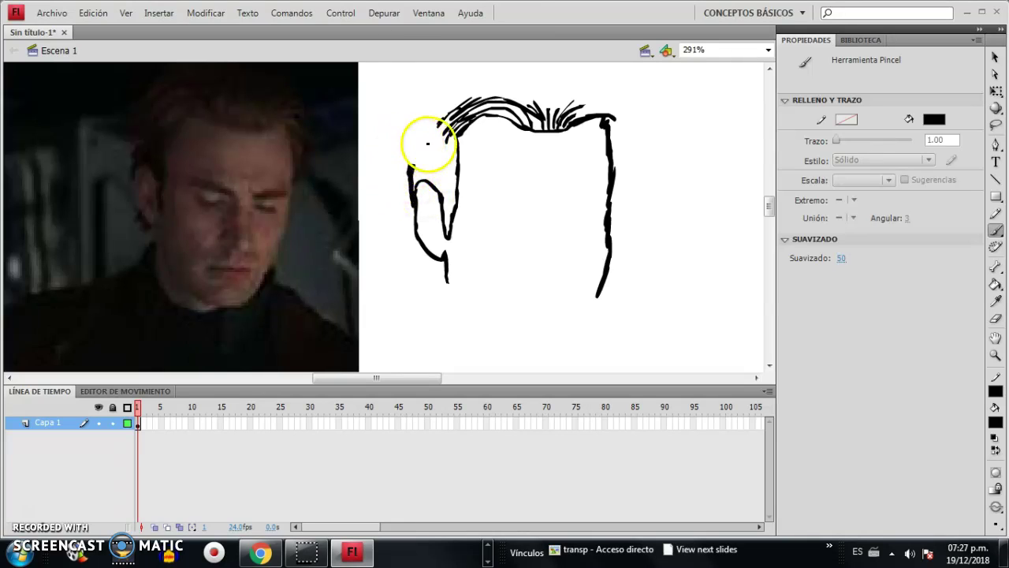
pyautogui.moveTo(407, 160); pyautogui.dragTo(409, 168)
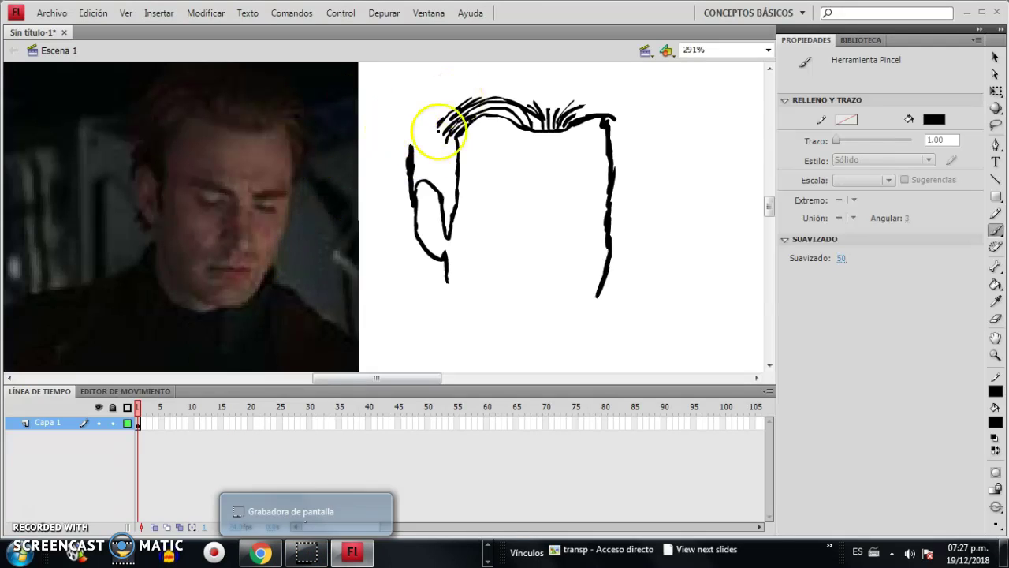
pyautogui.moveTo(416, 169); pyautogui.dragTo(407, 155)
pyautogui.moveTo(411, 100)
pyautogui.mouseDown()
pyautogui.moveTo(443, 72)
pyautogui.moveTo(515, 79)
pyautogui.mouseUp()
pyautogui.moveTo(530, 74); pyautogui.dragTo(548, 67)
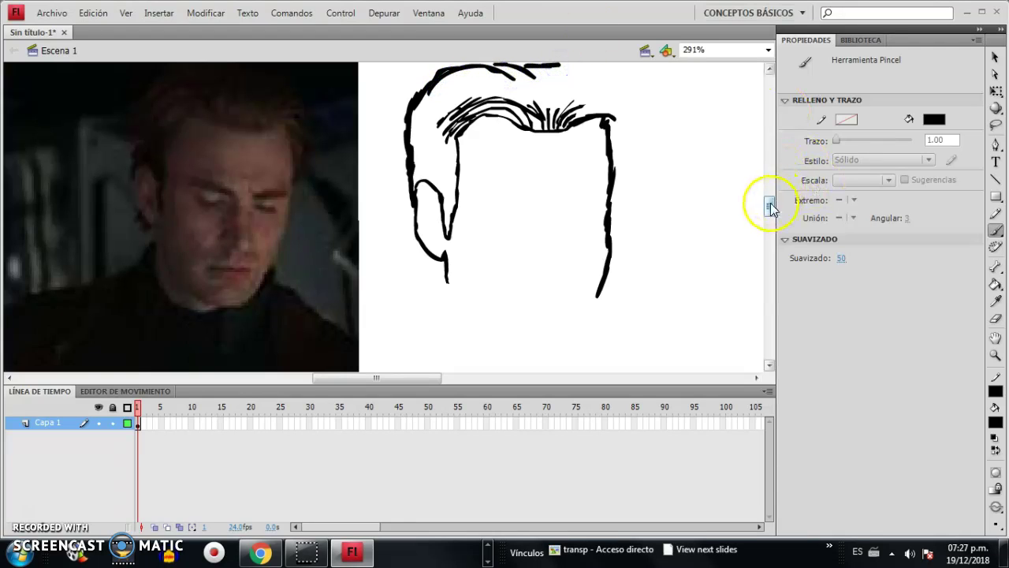
# Step: Continue the hair contour from the middle of the crown around to the right and down to a pointed right sideburn
pyautogui.moveTo(769, 206); pyautogui.dragTo(770, 202)
pyautogui.moveTo(565, 114); pyautogui.dragTo(575, 107)
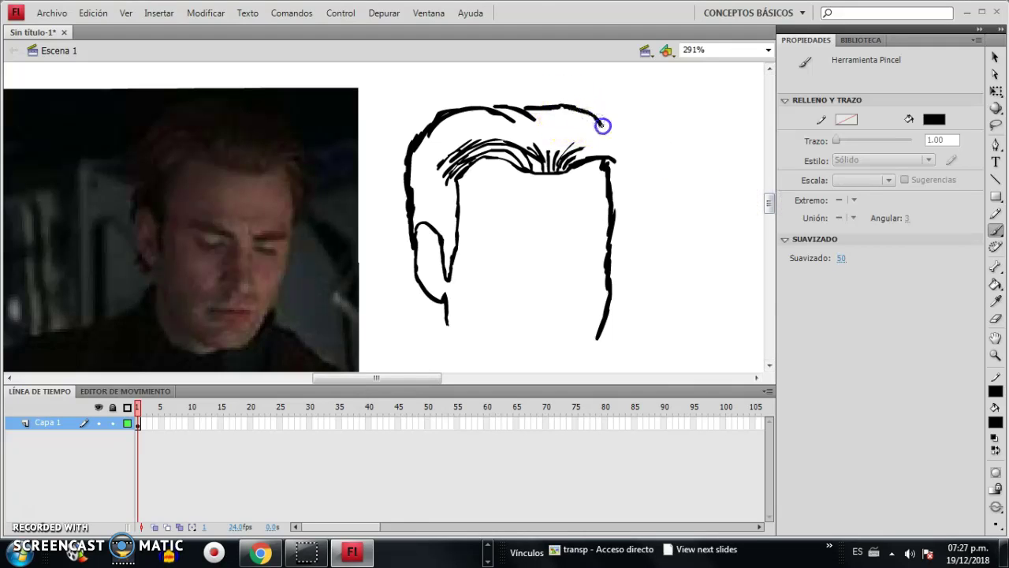
pyautogui.moveTo(614, 135); pyautogui.dragTo(628, 153)
pyautogui.moveTo(623, 212); pyautogui.dragTo(615, 232)
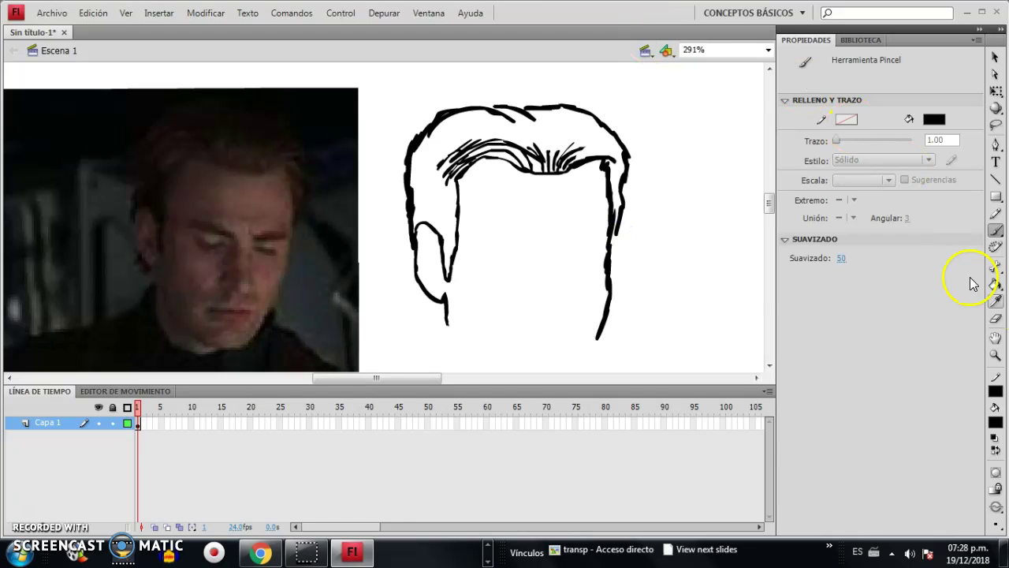
# Step: Erase the crown section of the hair contour and repaint it as a thicker arc joining the left and right sides
pyautogui.click(995, 320)
pyautogui.moveTo(516, 107)
pyautogui.mouseDown()
pyautogui.moveTo(494, 118)
pyautogui.moveTo(518, 106)
pyautogui.moveTo(457, 112)
pyautogui.moveTo(575, 102)
pyautogui.moveTo(599, 115)
pyautogui.mouseUp()
pyautogui.moveTo(442, 110)
pyautogui.mouseDown()
pyautogui.moveTo(412, 144)
pyautogui.moveTo(409, 195)
pyautogui.moveTo(445, 117)
pyautogui.mouseUp()
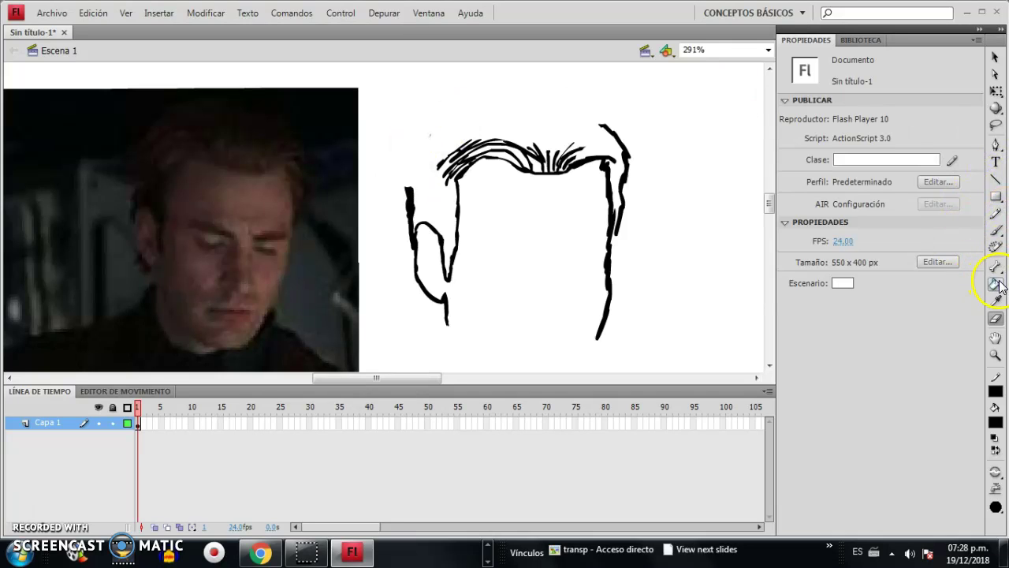
pyautogui.click(995, 230)
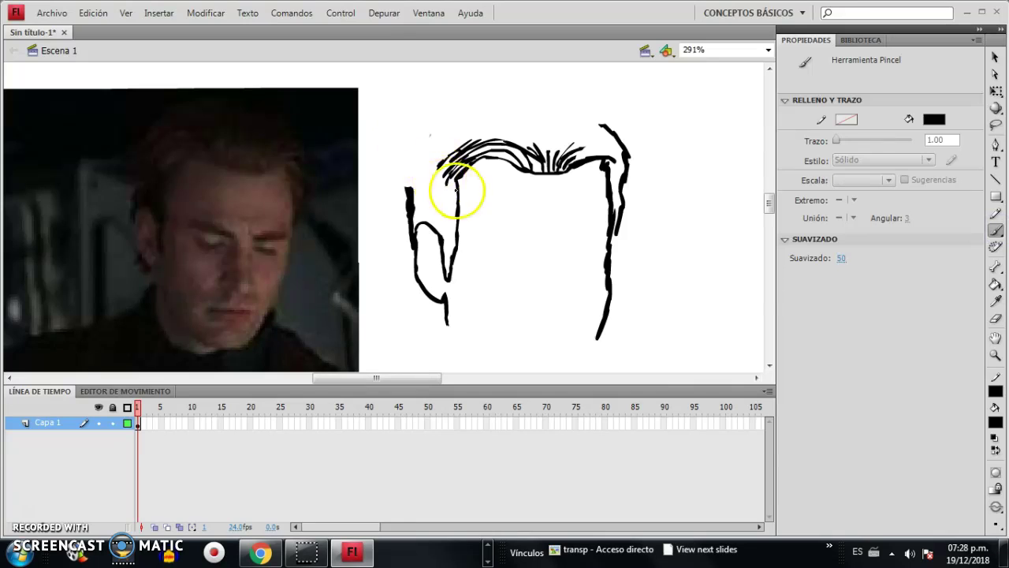
pyautogui.moveTo(410, 185)
pyautogui.mouseDown()
pyautogui.moveTo(425, 143)
pyautogui.moveTo(410, 169)
pyautogui.moveTo(461, 113)
pyautogui.moveTo(437, 128)
pyautogui.moveTo(477, 111)
pyautogui.moveTo(569, 105)
pyautogui.moveTo(616, 133)
pyautogui.mouseUp()
pyautogui.moveTo(469, 113)
pyautogui.mouseDown()
pyautogui.moveTo(436, 130)
pyautogui.moveTo(493, 103)
pyautogui.moveTo(474, 111)
pyautogui.moveTo(544, 101)
pyautogui.moveTo(597, 117)
pyautogui.mouseUp()
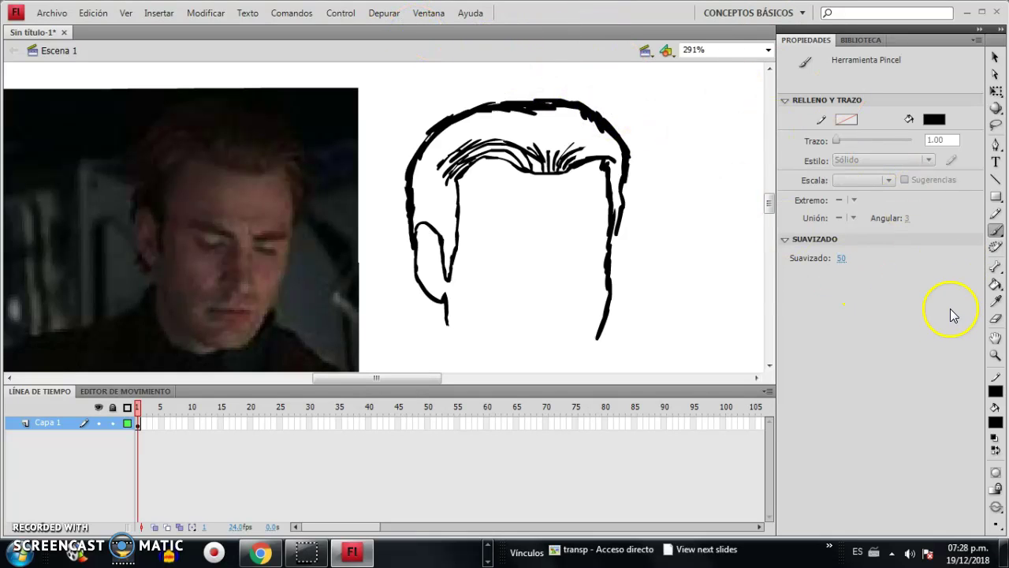
# Step: Erase the crown arc and repaint it higher, adding hair strands above the left ear, in its sideburn and at the right temple
pyautogui.click(996, 323)
pyautogui.moveTo(434, 117)
pyautogui.mouseDown()
pyautogui.moveTo(420, 172)
pyautogui.moveTo(421, 134)
pyautogui.moveTo(479, 103)
pyautogui.moveTo(638, 103)
pyautogui.moveTo(578, 101)
pyautogui.moveTo(658, 111)
pyautogui.moveTo(500, 105)
pyautogui.moveTo(659, 143)
pyautogui.moveTo(614, 126)
pyautogui.moveTo(637, 179)
pyautogui.mouseUp()
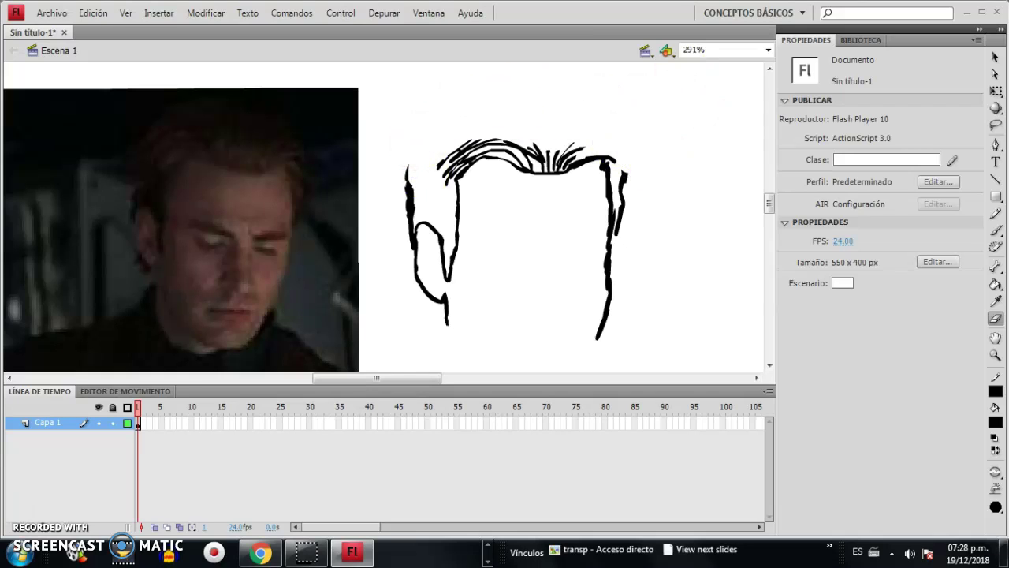
pyautogui.click(996, 231)
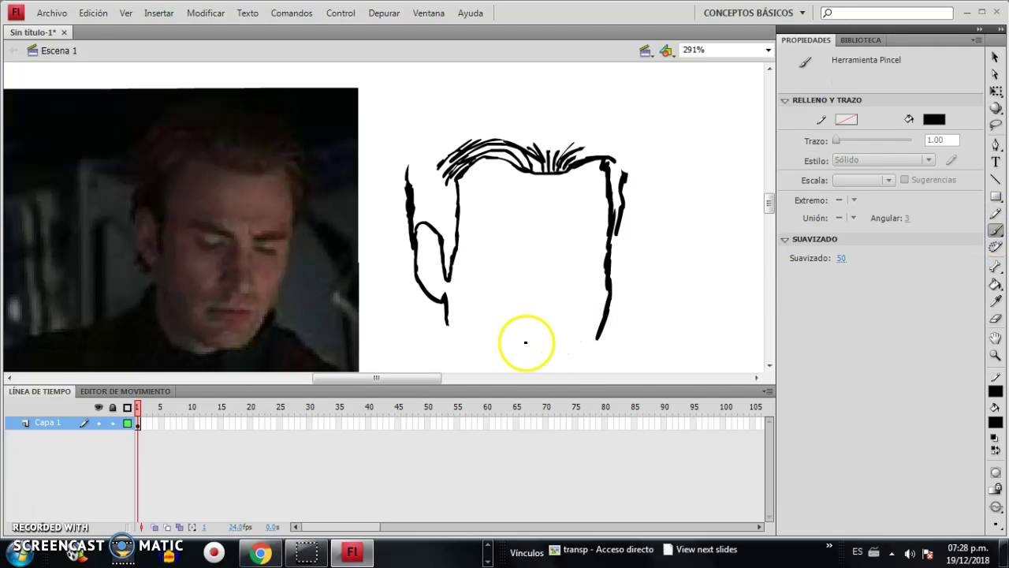
pyautogui.moveTo(612, 162); pyautogui.dragTo(611, 179)
pyautogui.moveTo(440, 198); pyautogui.dragTo(453, 173)
pyautogui.moveTo(437, 219)
pyautogui.mouseDown()
pyautogui.moveTo(451, 192)
pyautogui.moveTo(438, 220)
pyautogui.moveTo(455, 197)
pyautogui.moveTo(442, 240)
pyautogui.moveTo(451, 237)
pyautogui.moveTo(448, 271)
pyautogui.moveTo(428, 211)
pyautogui.moveTo(438, 170)
pyautogui.moveTo(420, 182)
pyautogui.moveTo(446, 149)
pyautogui.moveTo(502, 135)
pyautogui.moveTo(419, 183)
pyautogui.moveTo(414, 169)
pyautogui.moveTo(411, 185)
pyautogui.moveTo(415, 146)
pyautogui.moveTo(477, 113)
pyautogui.moveTo(433, 126)
pyautogui.moveTo(462, 100)
pyautogui.moveTo(453, 106)
pyautogui.moveTo(494, 93)
pyautogui.moveTo(580, 100)
pyautogui.mouseUp()
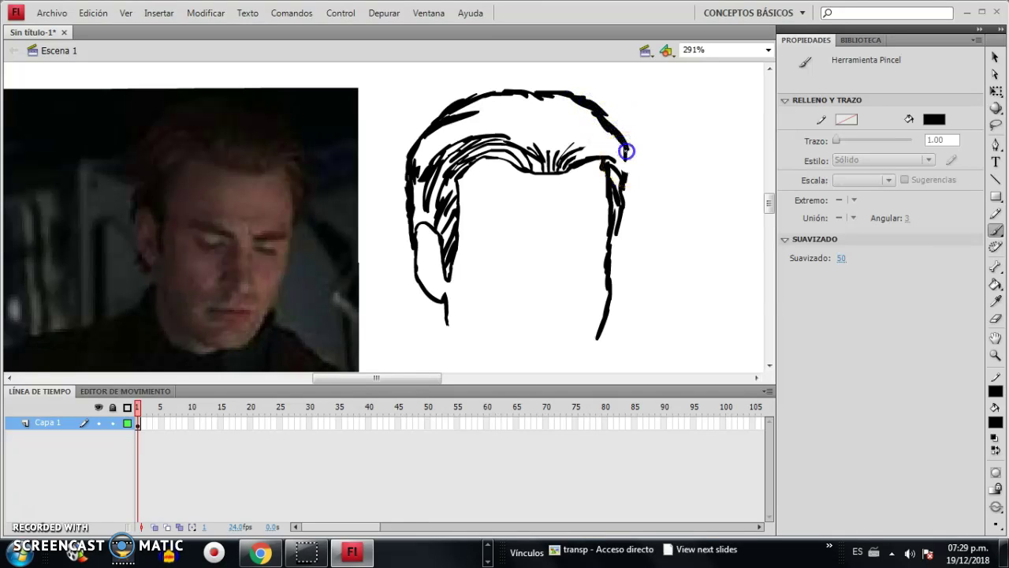
# Step: Paint strands fanning out from the hairline's centre, replacing the last strands on the left with a curved one that sweeps to the centre
pyautogui.moveTo(623, 148)
pyautogui.mouseDown()
pyautogui.moveTo(628, 172)
pyautogui.moveTo(594, 147)
pyautogui.moveTo(619, 141)
pyautogui.moveTo(577, 153)
pyautogui.moveTo(578, 128)
pyautogui.moveTo(596, 120)
pyautogui.moveTo(561, 145)
pyautogui.moveTo(575, 119)
pyautogui.moveTo(561, 145)
pyautogui.moveTo(566, 110)
pyautogui.moveTo(547, 167)
pyautogui.mouseUp()
pyautogui.moveTo(545, 108)
pyautogui.mouseDown()
pyautogui.moveTo(546, 169)
pyautogui.moveTo(532, 144)
pyautogui.moveTo(473, 126)
pyautogui.moveTo(525, 123)
pyautogui.moveTo(539, 142)
pyautogui.moveTo(495, 126)
pyautogui.moveTo(451, 140)
pyautogui.mouseUp()
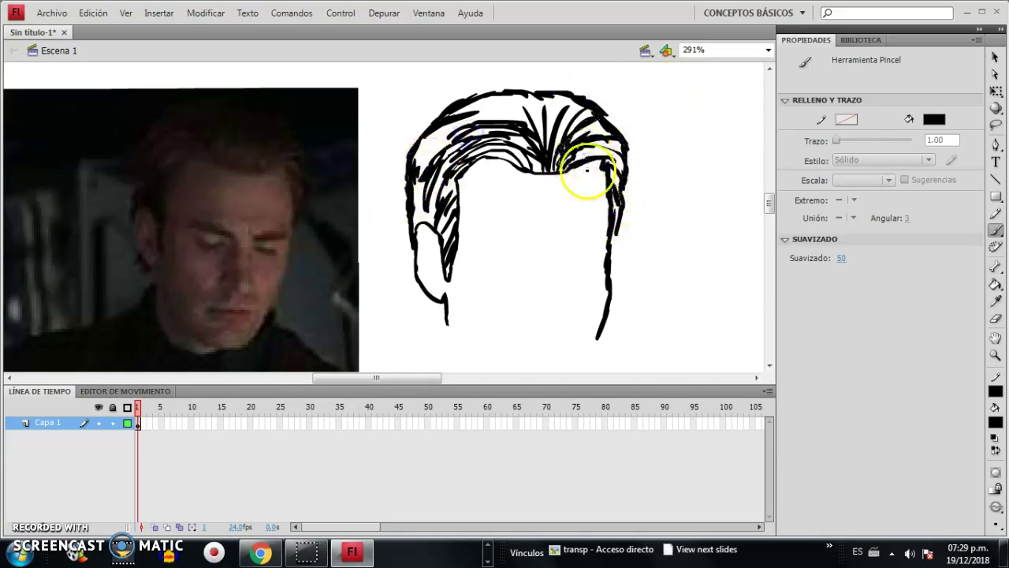
pyautogui.hotkey('ctrl', 'z')
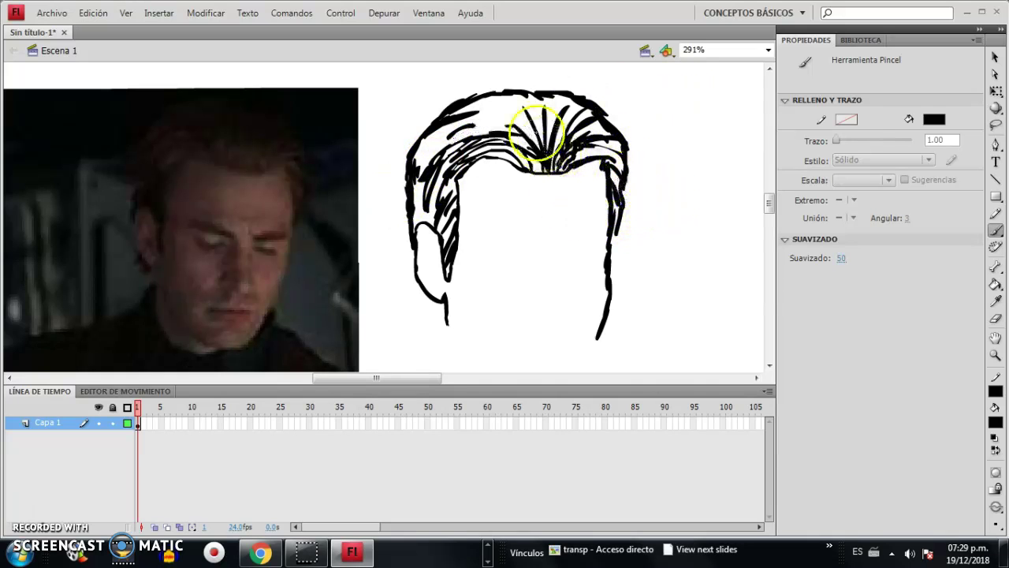
pyautogui.hotkey('ctrl', 'z')
pyautogui.hotkey('ctrl', 'z')
pyautogui.moveTo(436, 138); pyautogui.dragTo(434, 141)
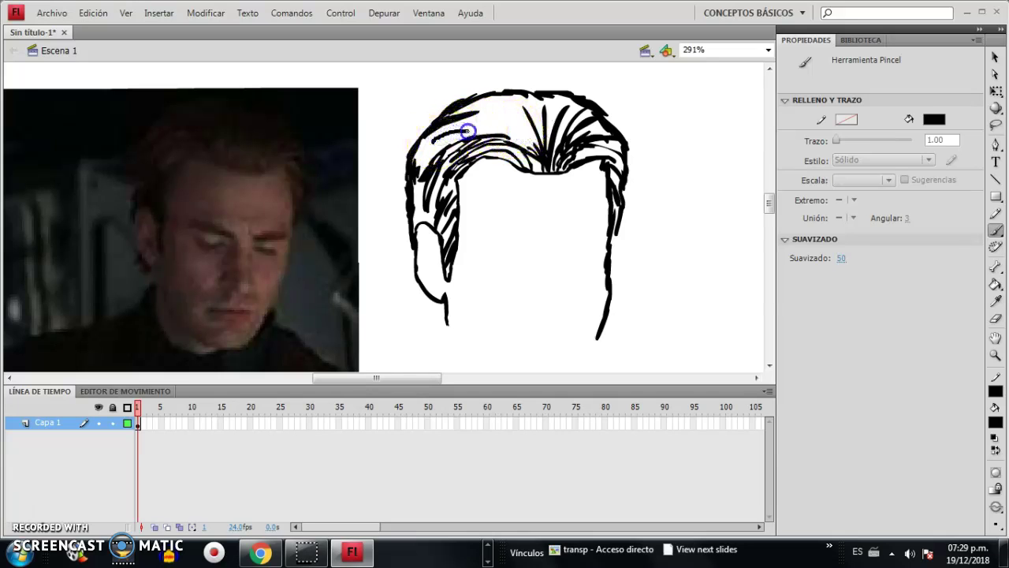
pyautogui.moveTo(530, 154); pyautogui.dragTo(533, 156)
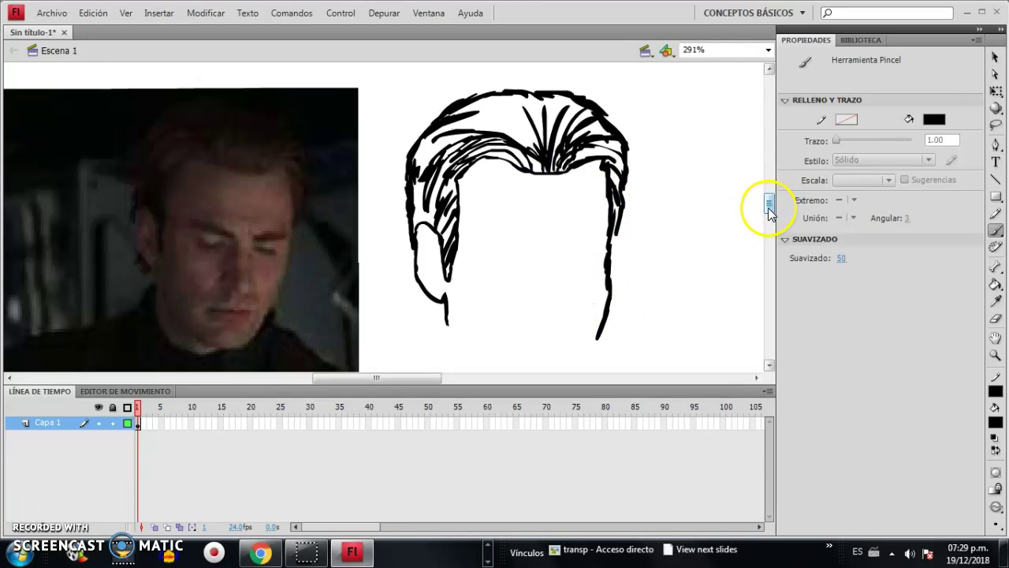
# Step: Erase the right face line below the sideburn, then trim the left sideburn's inner edge and repaint it
pyautogui.click(996, 320)
pyautogui.moveTo(599, 336)
pyautogui.mouseDown()
pyautogui.moveTo(605, 267)
pyautogui.moveTo(611, 285)
pyautogui.moveTo(597, 231)
pyautogui.mouseUp()
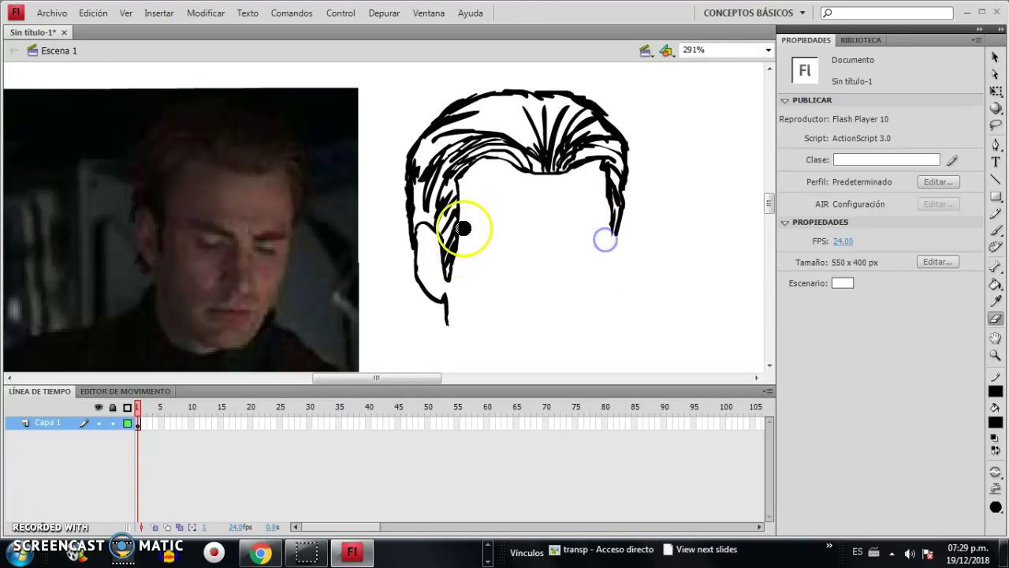
pyautogui.moveTo(449, 305)
pyautogui.mouseDown()
pyautogui.moveTo(444, 259)
pyautogui.moveTo(459, 240)
pyautogui.mouseUp()
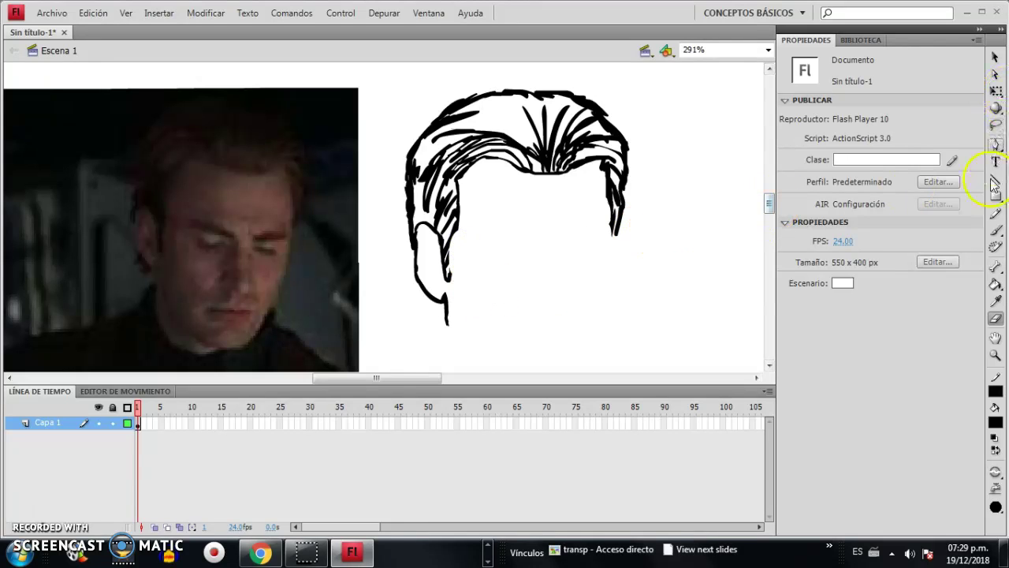
pyautogui.click(997, 229)
pyautogui.moveTo(454, 189)
pyautogui.mouseDown()
pyautogui.moveTo(434, 217)
pyautogui.moveTo(458, 231)
pyautogui.mouseUp()
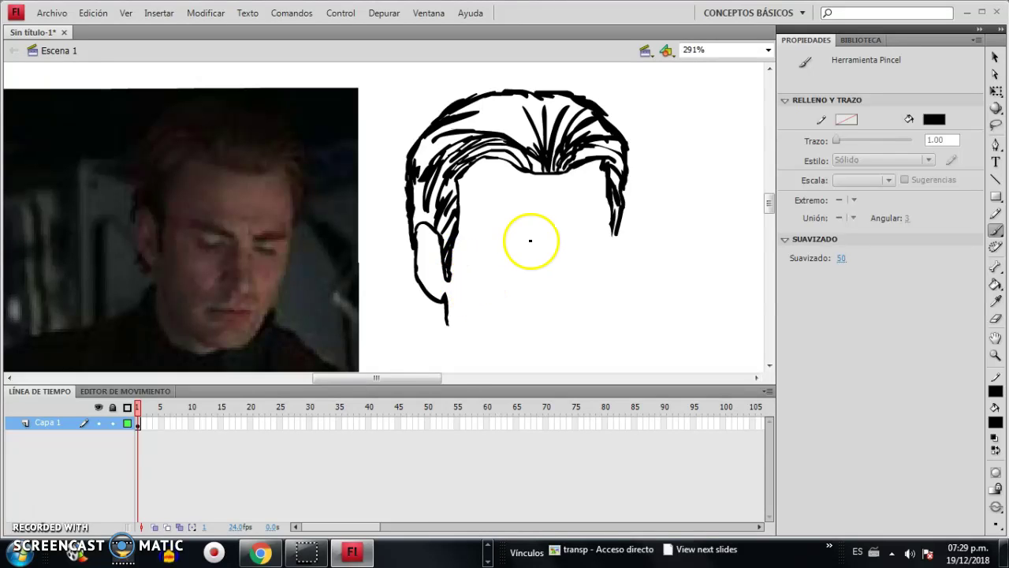
pyautogui.click(260, 550)
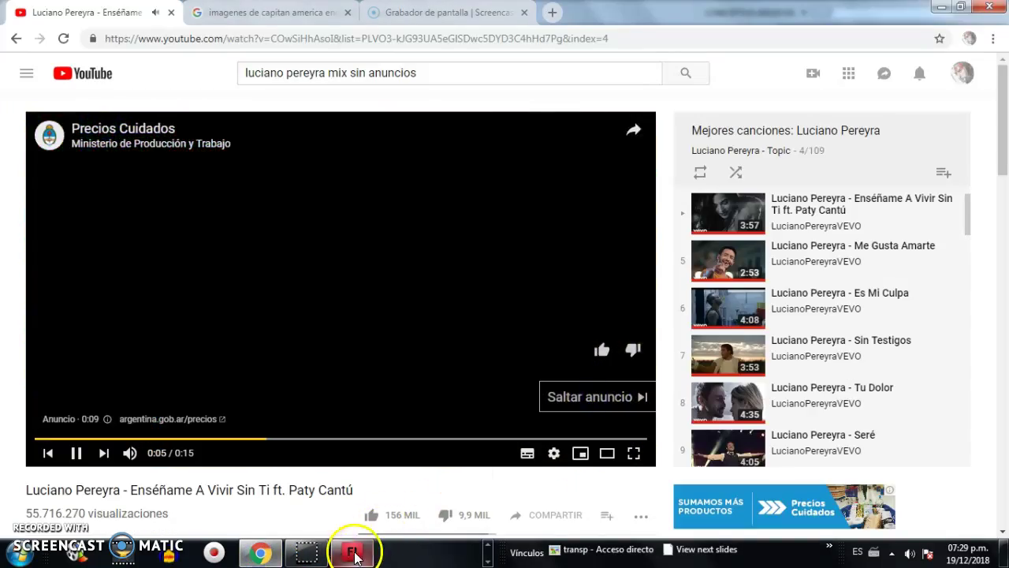
pyautogui.click(353, 551)
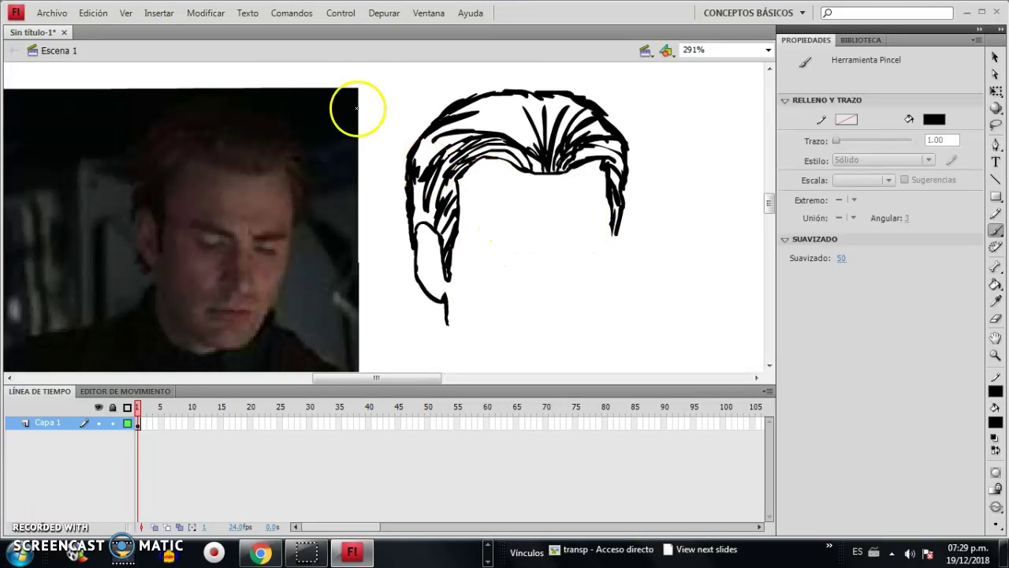
# Step: Touch up the right sideburn with the brush and thin it by erasing along its inner edge
pyautogui.moveTo(612, 224); pyautogui.dragTo(613, 228)
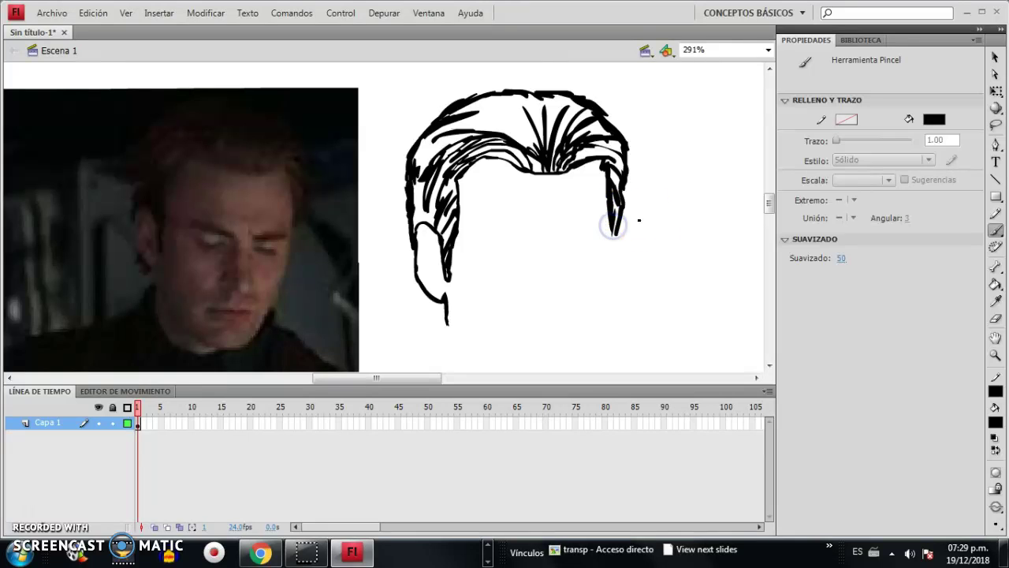
pyautogui.click(995, 318)
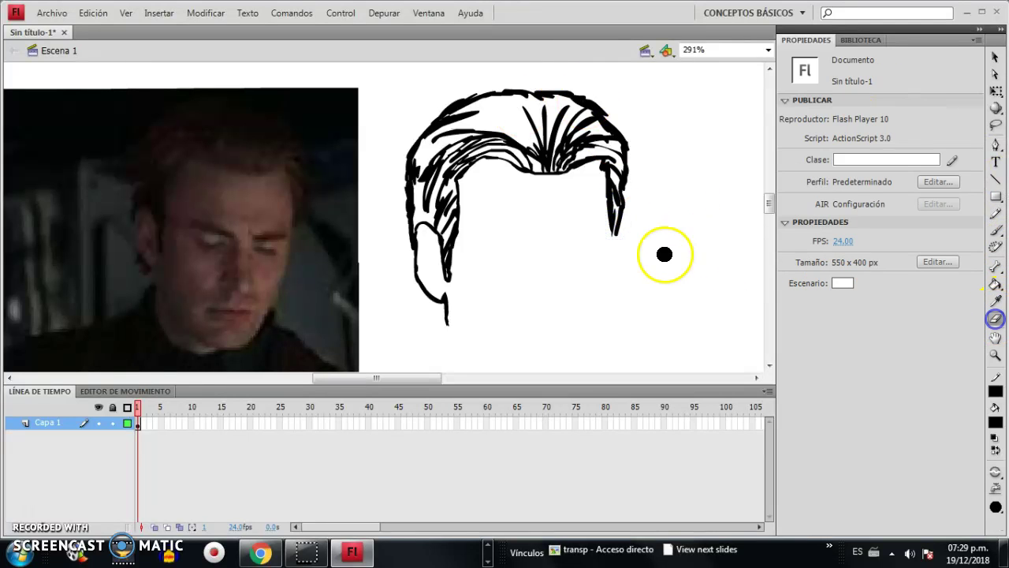
pyautogui.moveTo(604, 227); pyautogui.dragTo(599, 199)
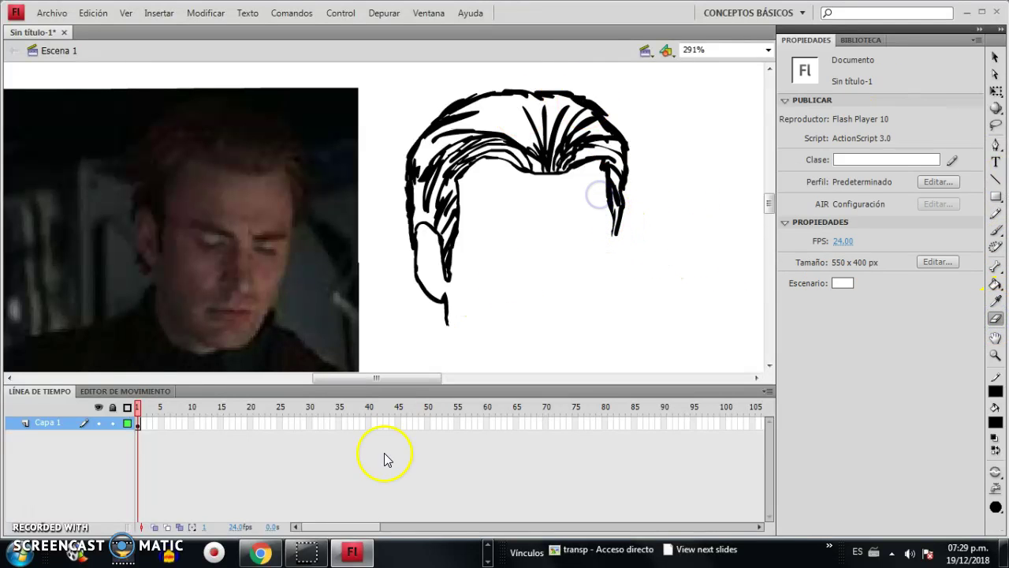
pyautogui.moveTo(263, 554)
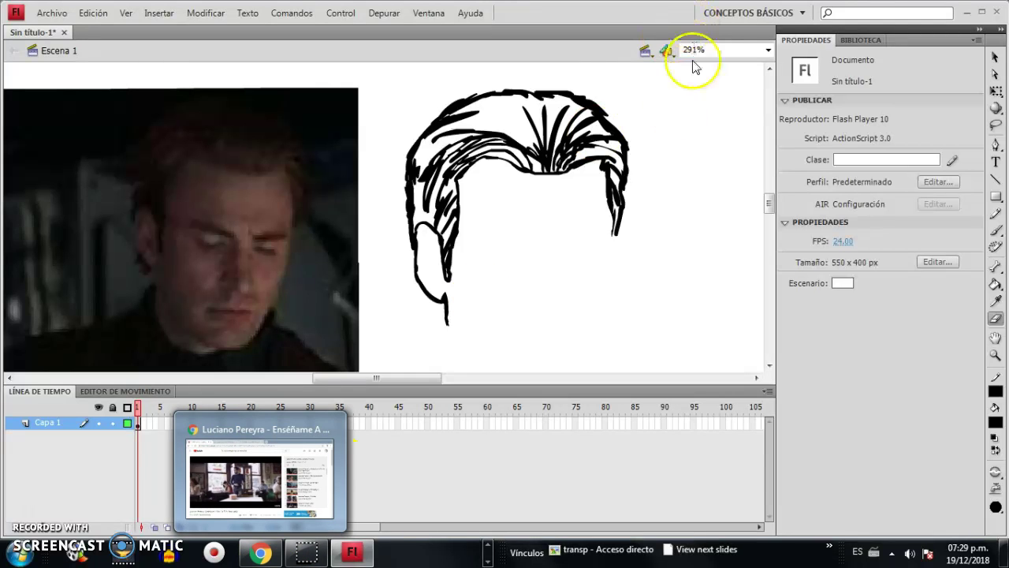
pyautogui.moveTo(604, 193); pyautogui.dragTo(604, 211)
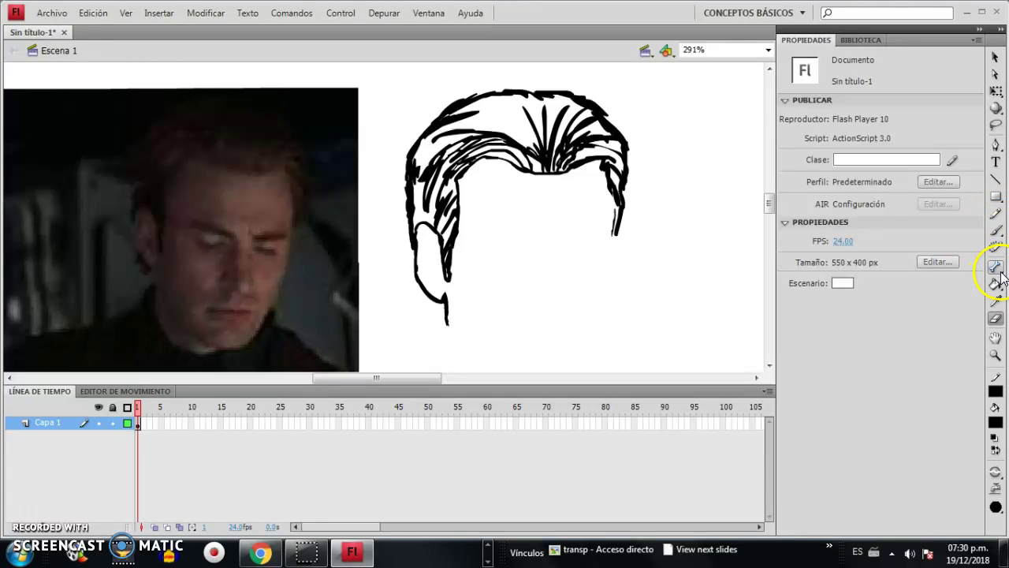
# Step: Repaint the right sideburn solid black and extend it downward as a thin line for the side of the face
pyautogui.click(996, 229)
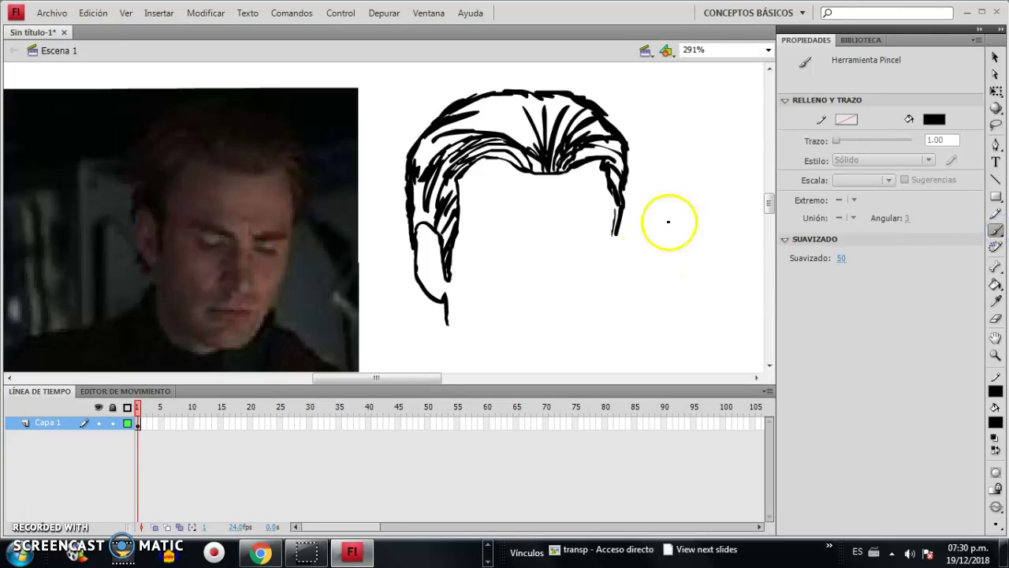
pyautogui.click(612, 194)
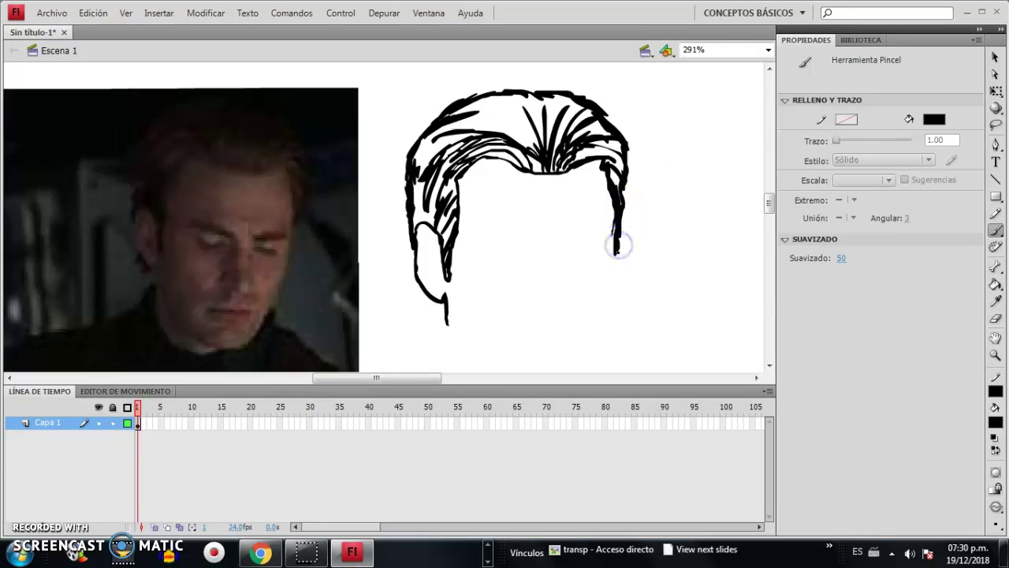
pyautogui.moveTo(619, 270); pyautogui.dragTo(618, 272)
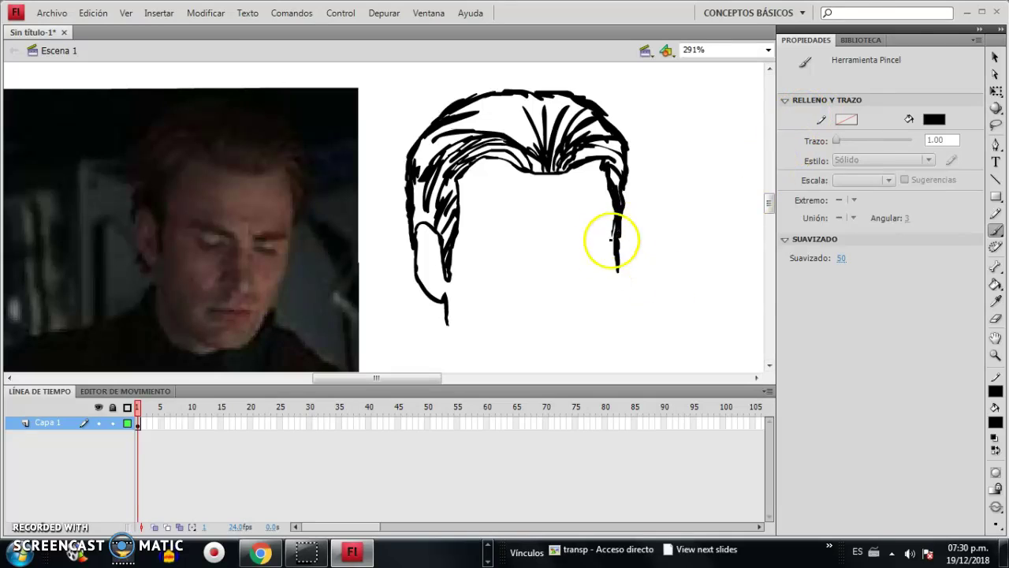
# Step: Paint a thick slanted right eyebrow, then try a thin left eyebrow and undo it
pyautogui.moveTo(608, 238); pyautogui.dragTo(606, 238)
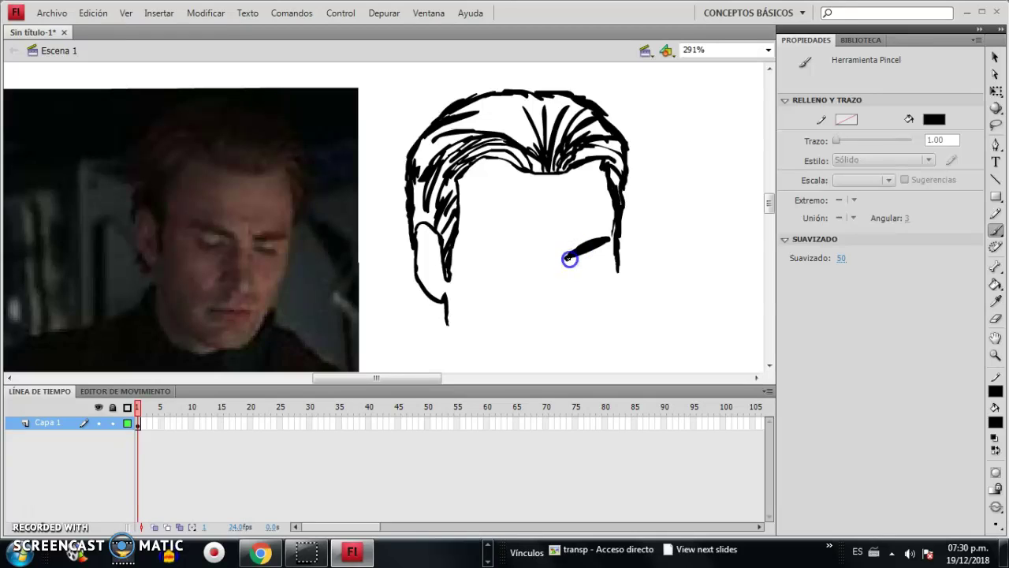
pyautogui.moveTo(564, 253); pyautogui.dragTo(564, 252)
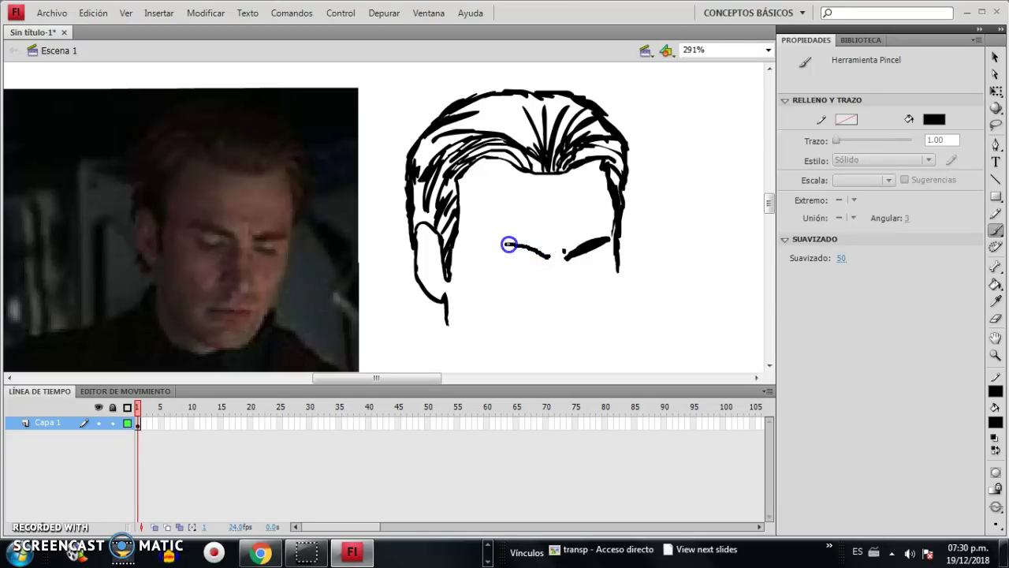
pyautogui.moveTo(494, 244); pyautogui.dragTo(492, 244)
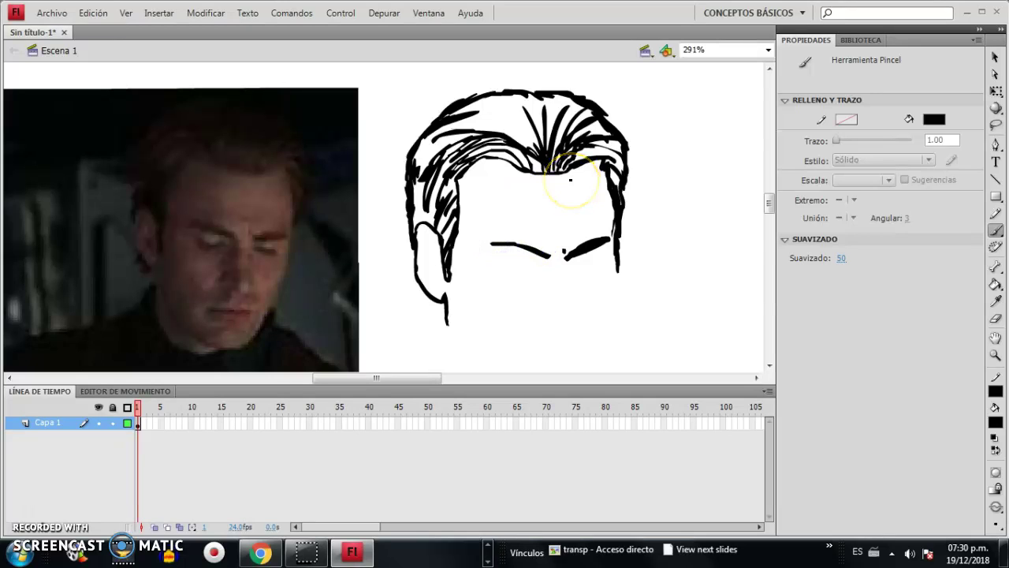
pyautogui.hotkey('ctrl', 'z')
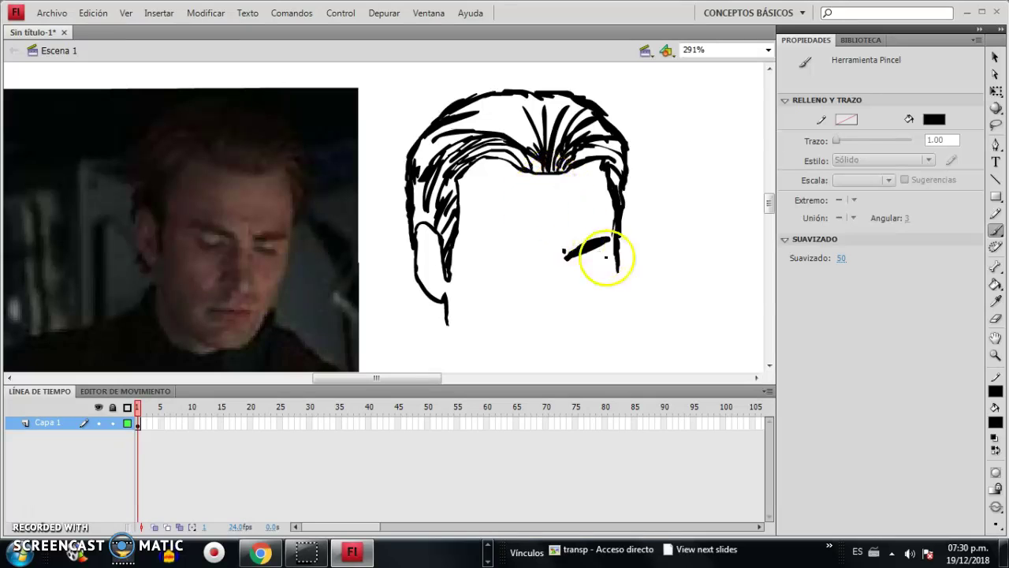
pyautogui.hotkey('ctrl', 'z')
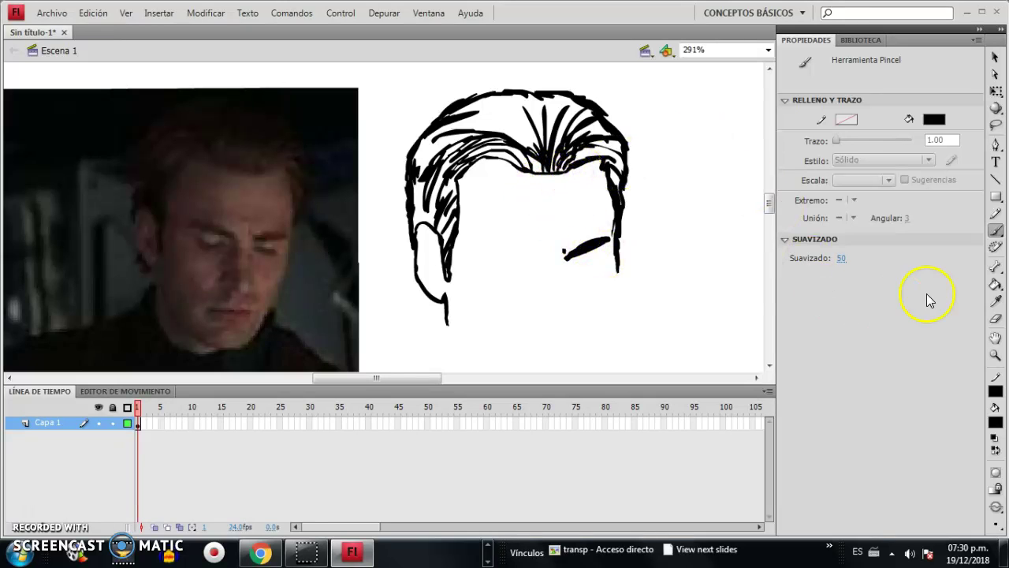
# Step: Rotate the right eyebrow slightly with Free Transform and erase the stray dot above its inner end
pyautogui.click(995, 92)
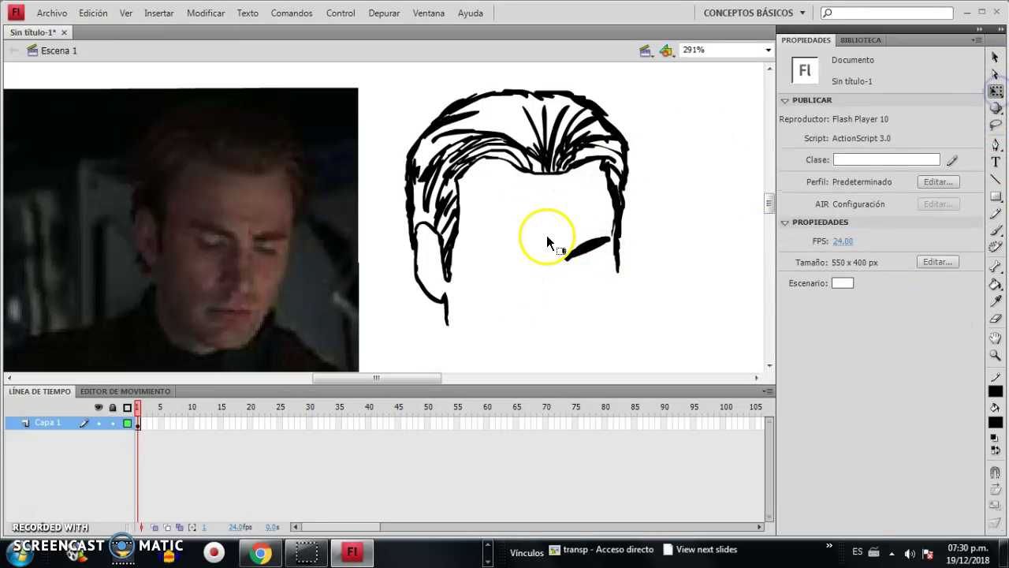
pyautogui.moveTo(550, 237)
pyautogui.mouseDown()
pyautogui.moveTo(616, 243)
pyautogui.moveTo(614, 263)
pyautogui.moveTo(554, 234)
pyautogui.mouseUp()
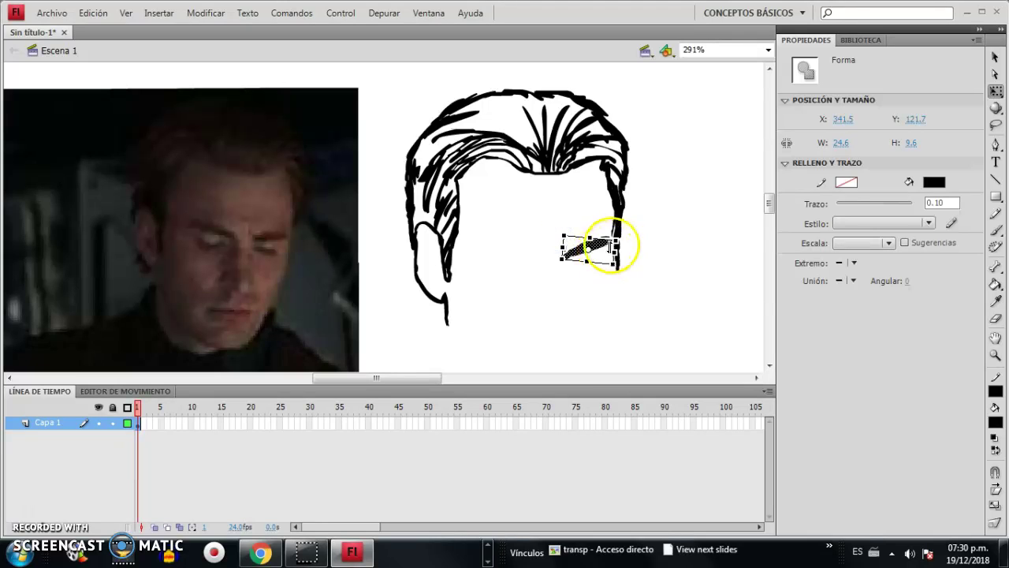
pyautogui.click(712, 224)
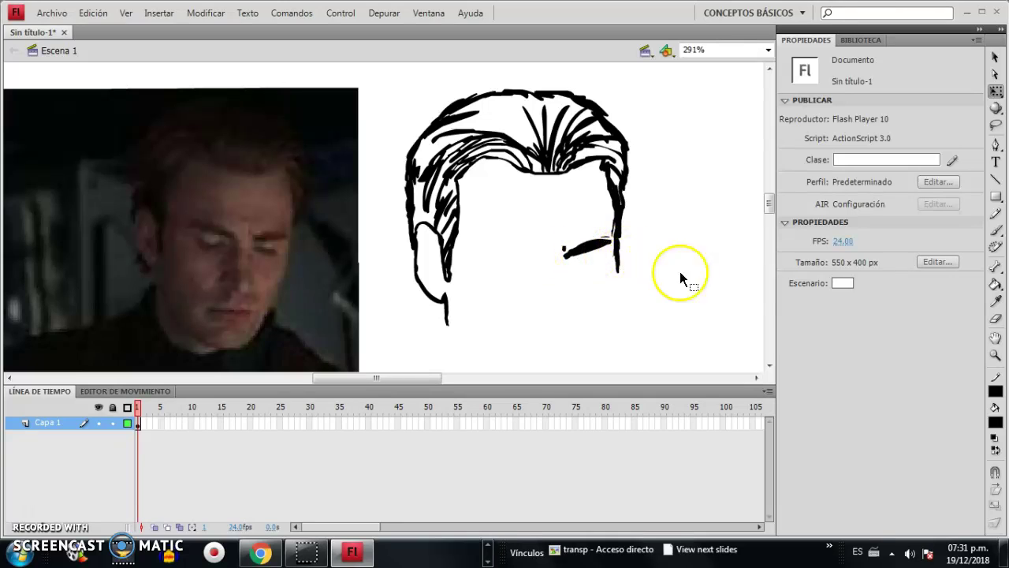
pyautogui.click(995, 319)
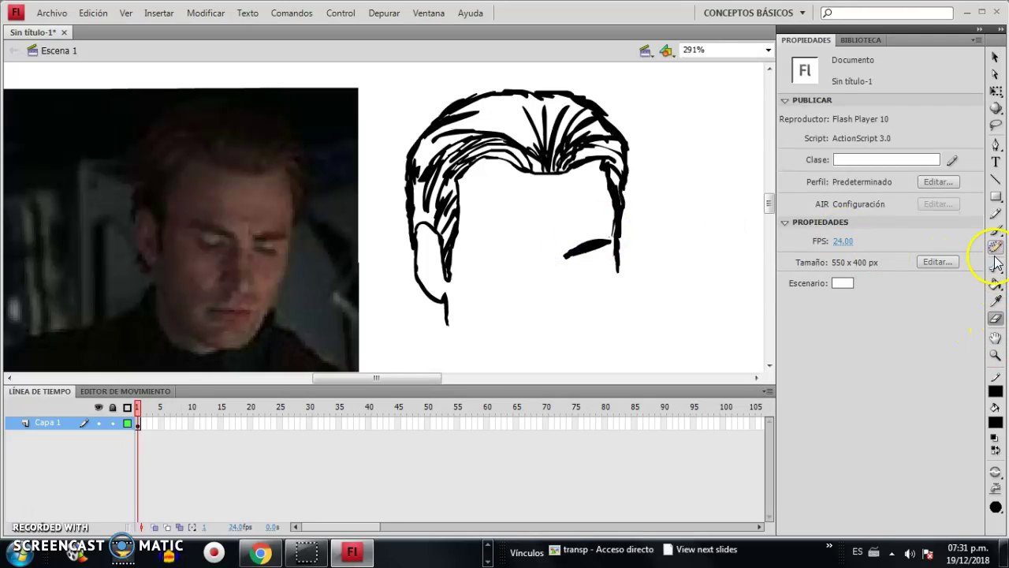
# Step: Paint the nose with the brush: a long right side line, short bridge strokes, the curved base and both nostril edges
pyautogui.click(996, 229)
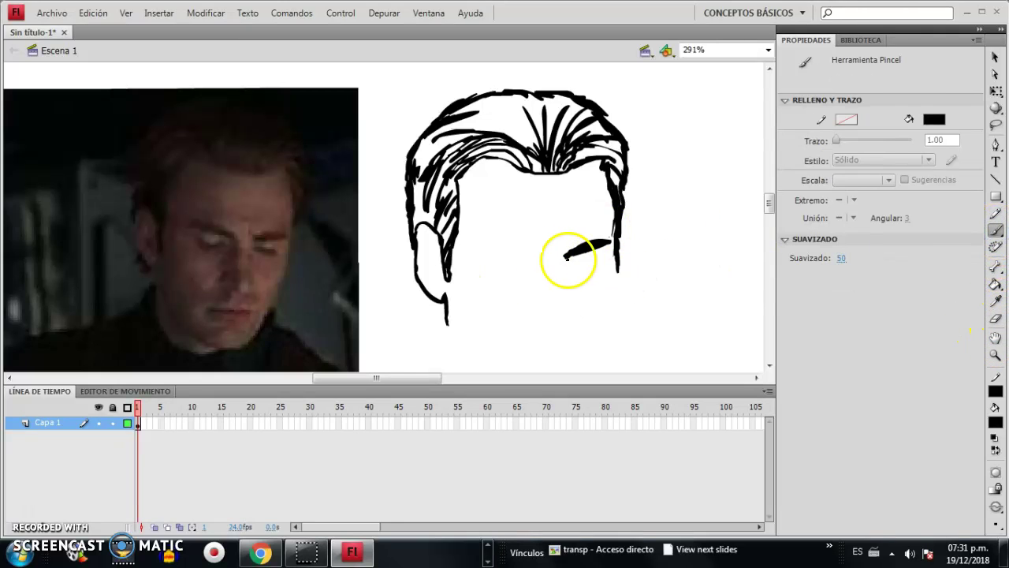
pyautogui.moveTo(567, 263); pyautogui.dragTo(573, 317)
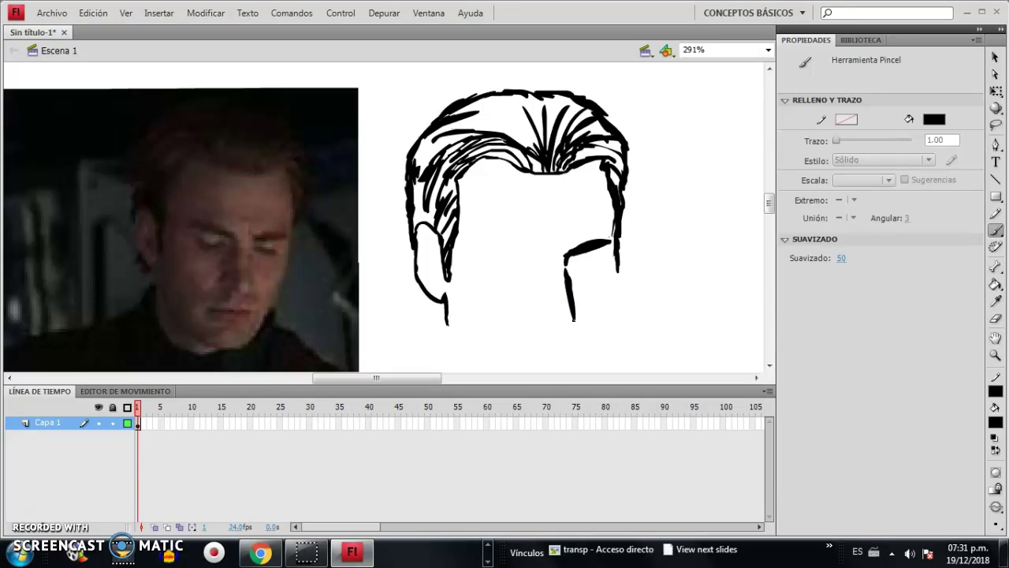
pyautogui.moveTo(565, 333); pyautogui.dragTo(563, 333)
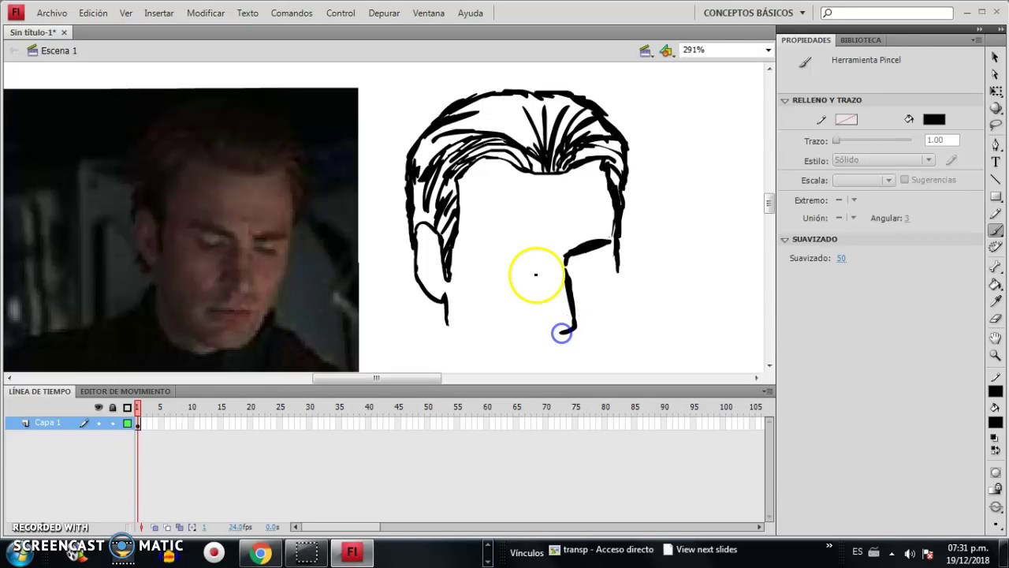
pyautogui.click(543, 259)
pyautogui.moveTo(544, 284); pyautogui.dragTo(552, 309)
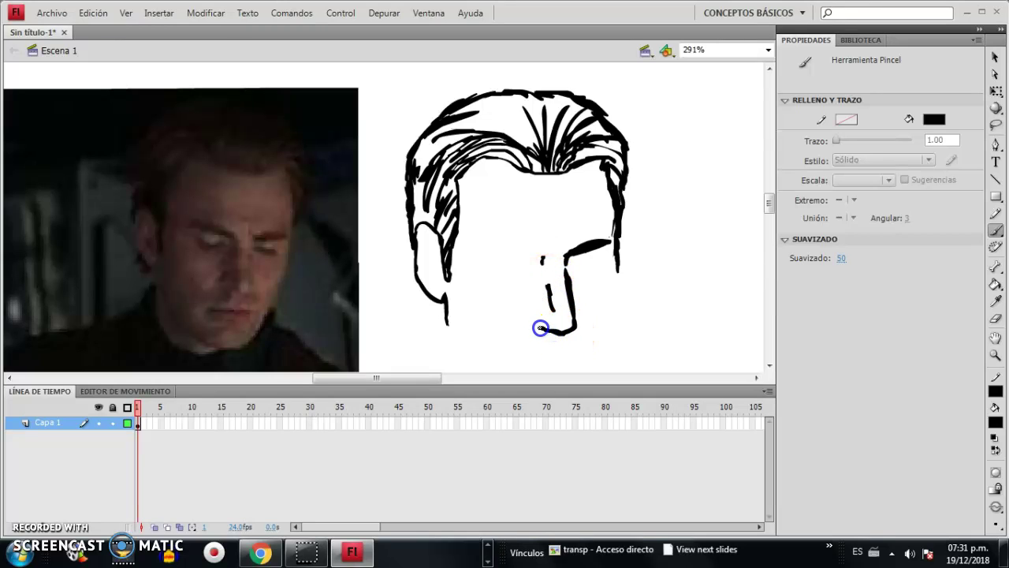
pyautogui.moveTo(540, 331)
pyautogui.mouseDown()
pyautogui.moveTo(533, 313)
pyautogui.moveTo(577, 326)
pyautogui.moveTo(581, 317)
pyautogui.mouseUp()
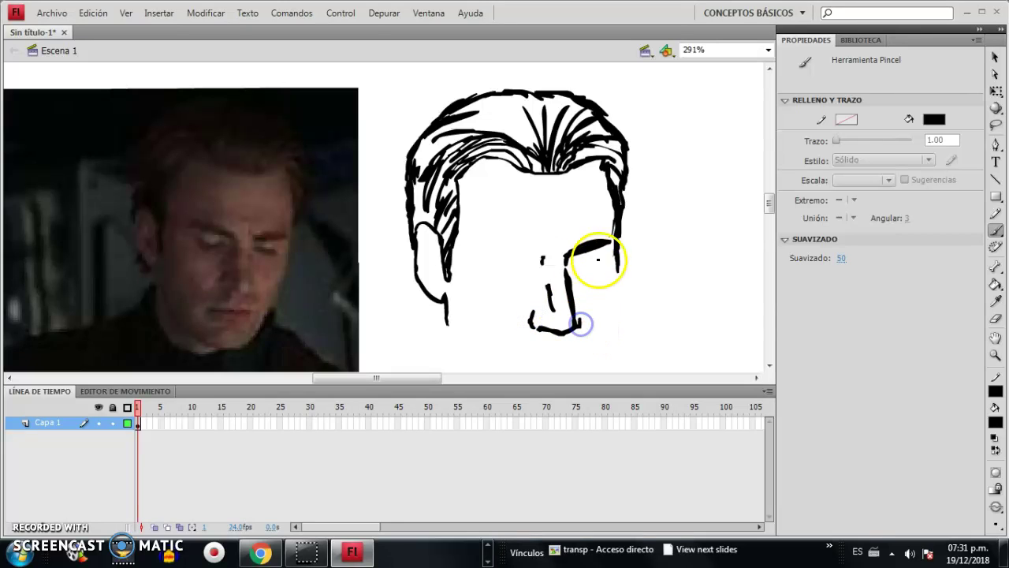
# Step: Outline the right eye beneath its eyebrow and add a short angled stroke for the left eyebrow's inner corner
pyautogui.moveTo(585, 252)
pyautogui.mouseDown()
pyautogui.moveTo(602, 251)
pyautogui.moveTo(566, 261)
pyautogui.mouseUp()
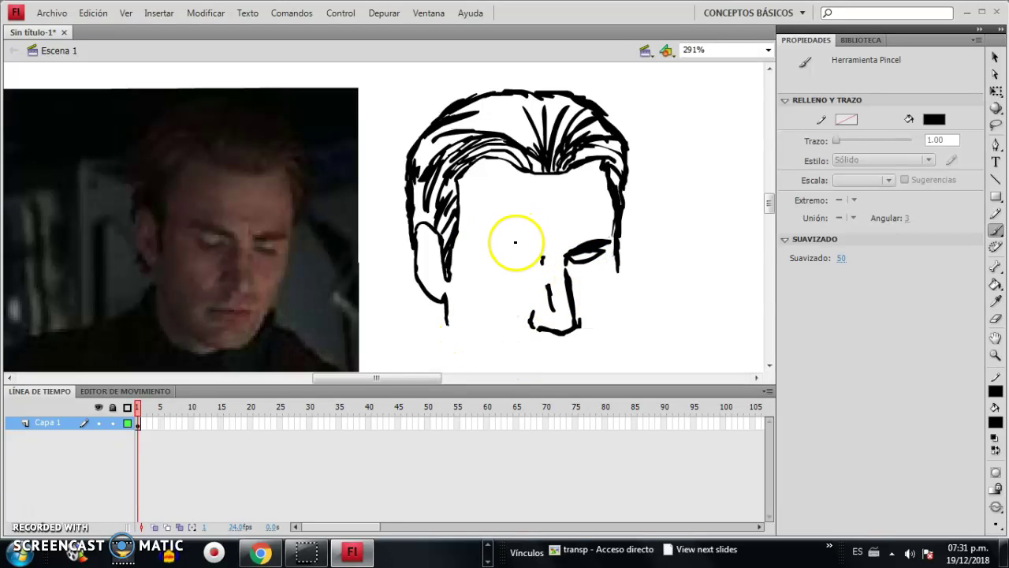
pyautogui.moveTo(536, 251); pyautogui.dragTo(543, 256)
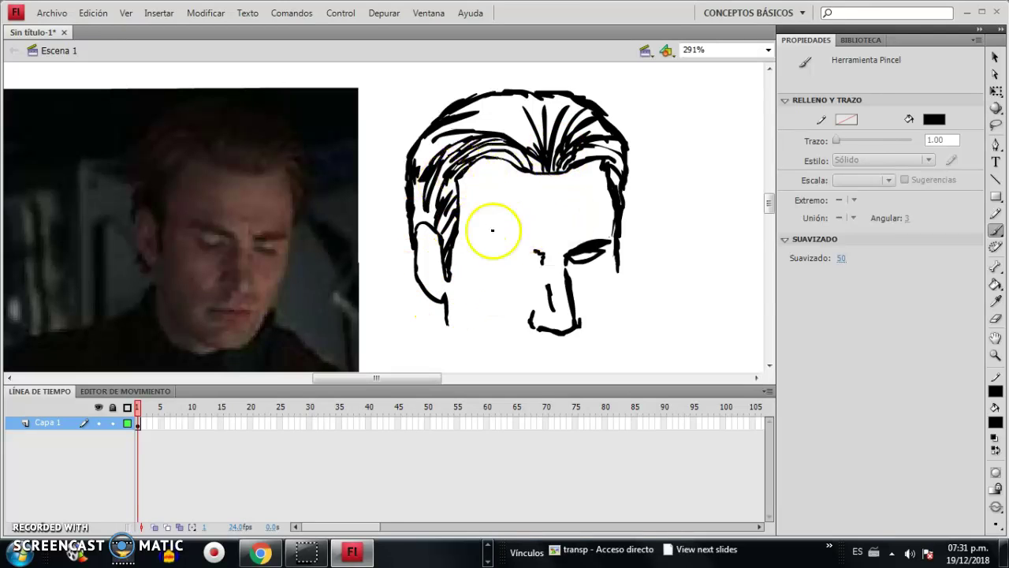
pyautogui.moveTo(489, 237); pyautogui.dragTo(536, 239)
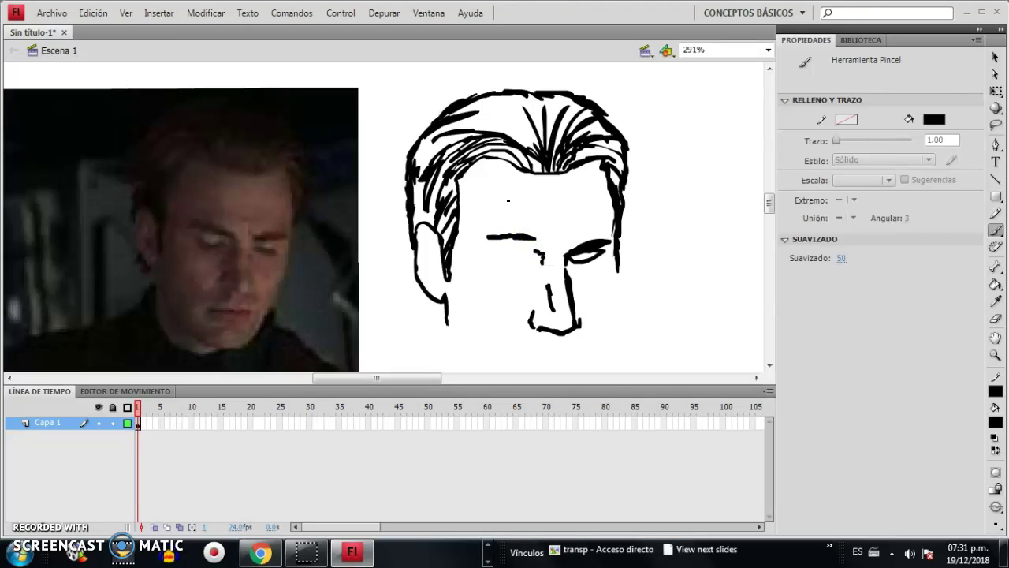
pyautogui.click(509, 214)
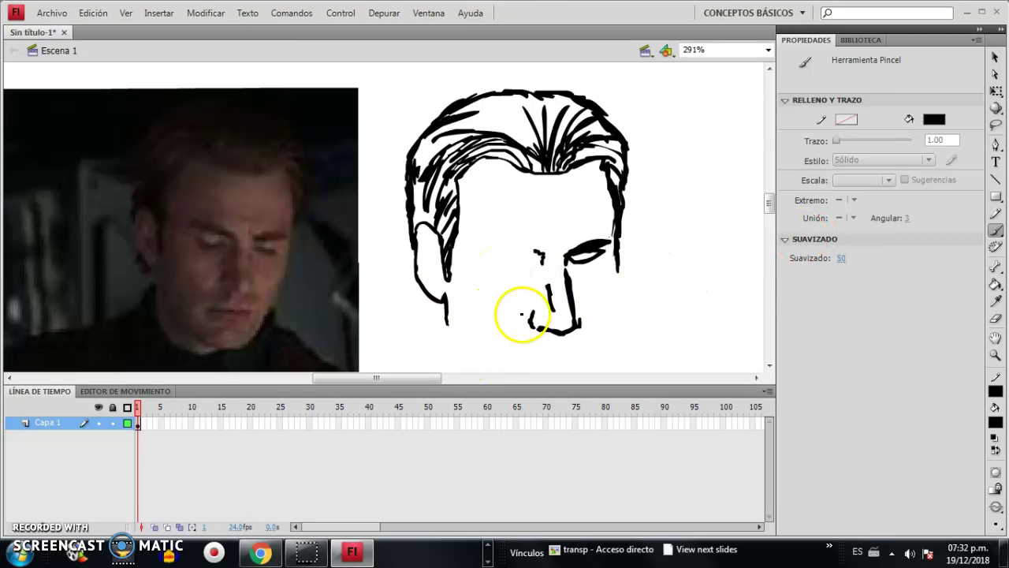
pyautogui.click(535, 253)
pyautogui.moveTo(527, 249); pyautogui.dragTo(475, 248)
pyautogui.hotkey('ctrl', 'z')
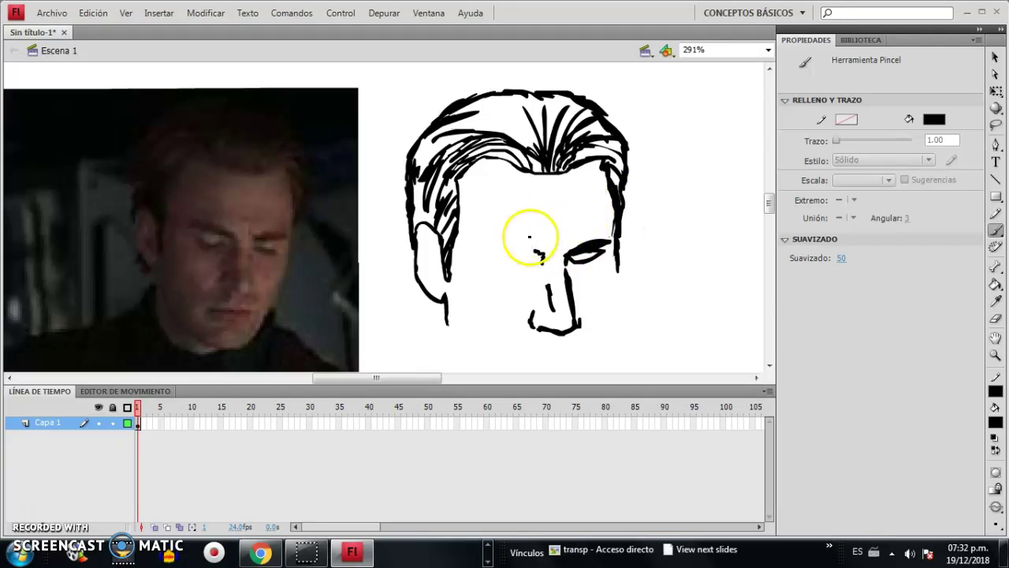
# Step: Paint a thick left eyebrow rising outward from its inner corner and fill it solid black
pyautogui.moveTo(537, 253); pyautogui.dragTo(530, 248)
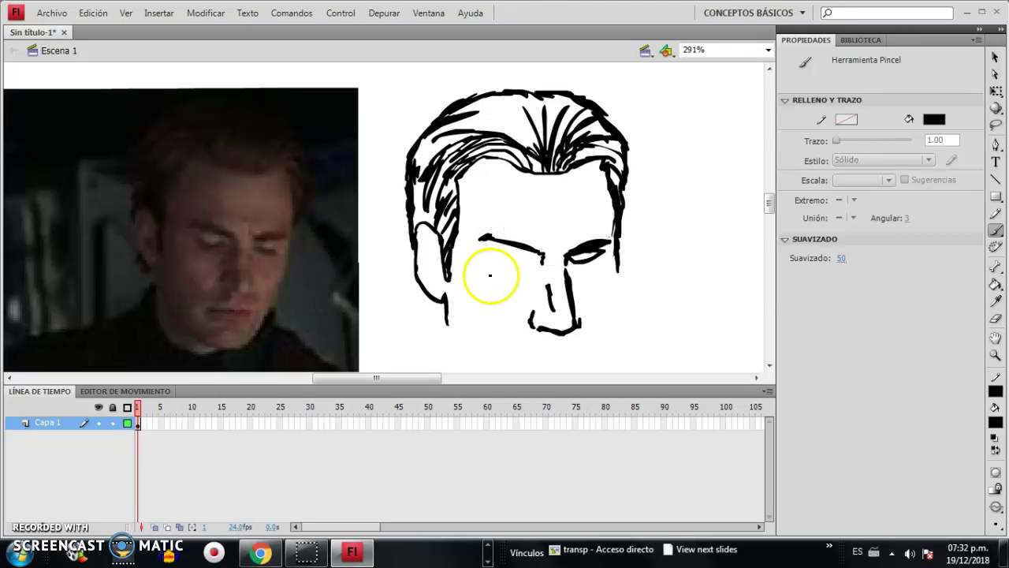
pyautogui.moveTo(489, 235); pyautogui.dragTo(533, 245)
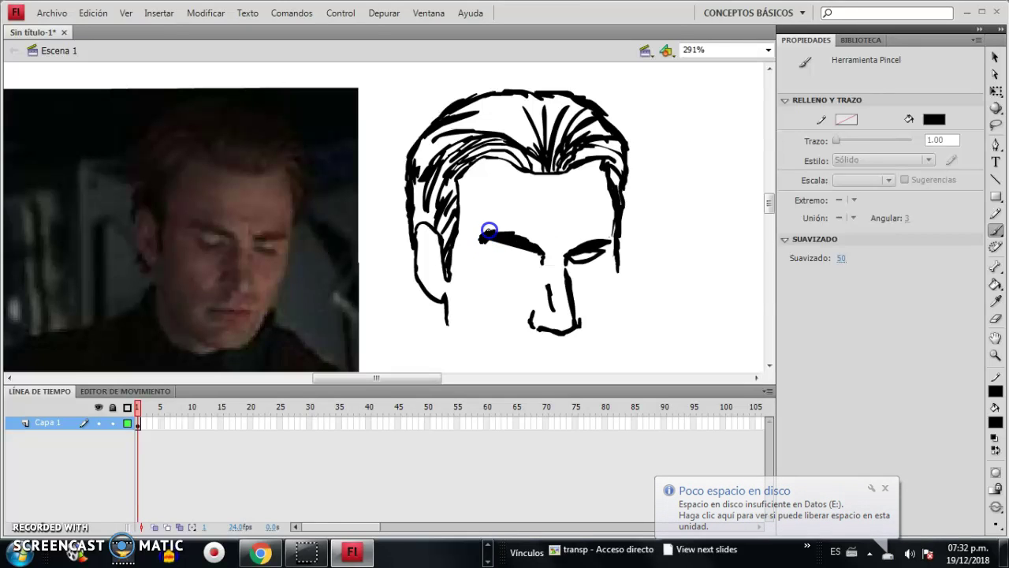
pyautogui.moveTo(503, 229); pyautogui.dragTo(513, 231)
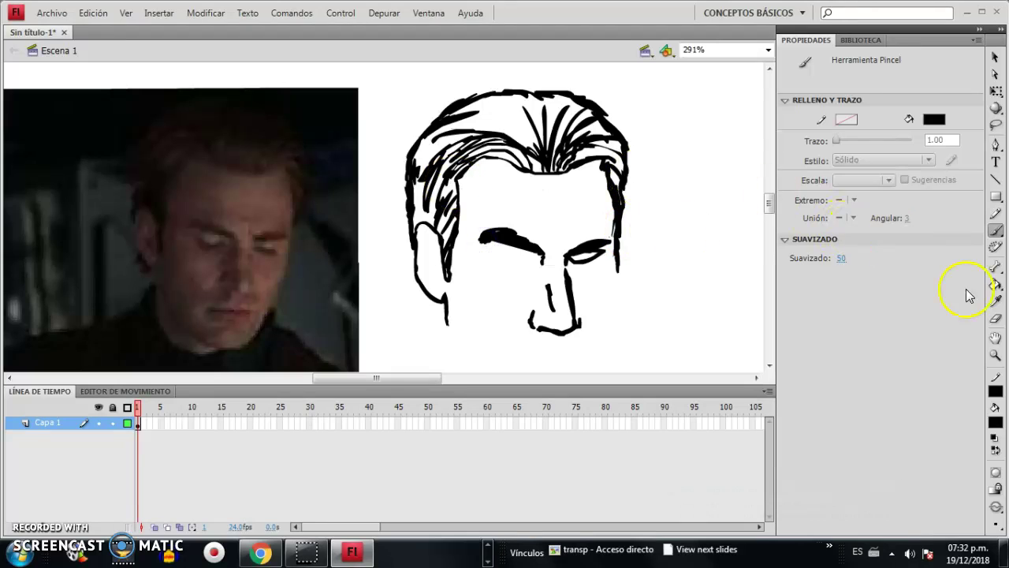
# Step: Thin the left eyebrow by erasing along its upper edge and outer end
pyautogui.click(994, 317)
pyautogui.click(509, 221)
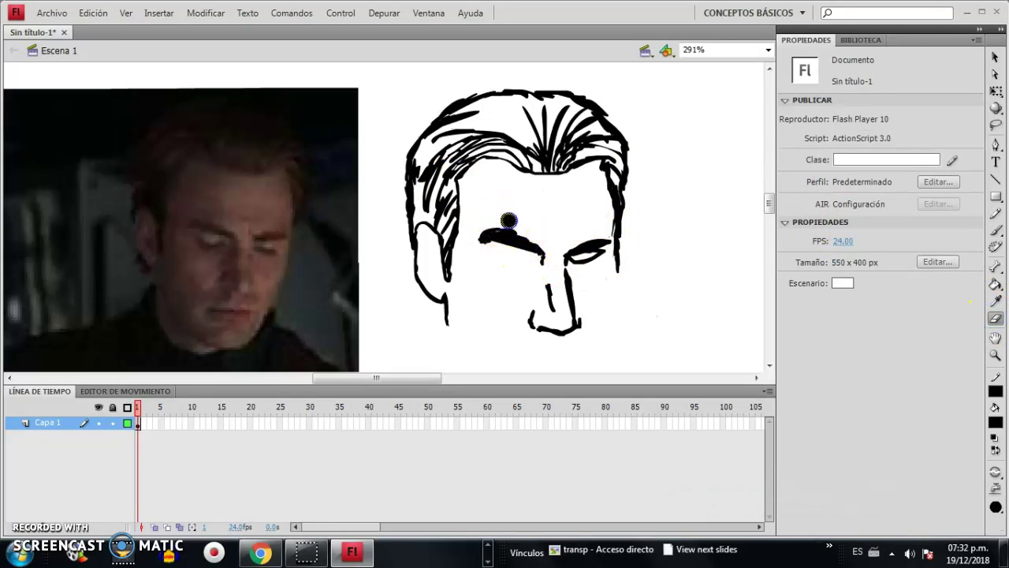
pyautogui.moveTo(516, 225); pyautogui.dragTo(535, 232)
pyautogui.moveTo(486, 228); pyautogui.dragTo(494, 222)
pyautogui.click(499, 226)
pyautogui.click(491, 228)
pyautogui.click(498, 225)
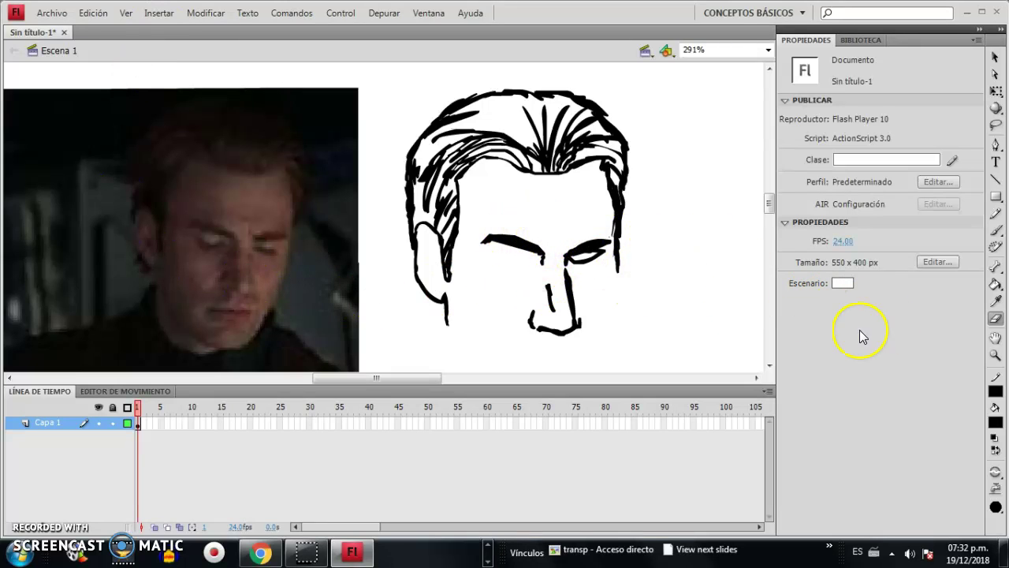
pyautogui.moveTo(507, 224); pyautogui.dragTo(516, 231)
# Step: Dismiss the news notification and thicken the left eyebrow again with brush strokes from its inner to outer end
pyautogui.click(995, 230)
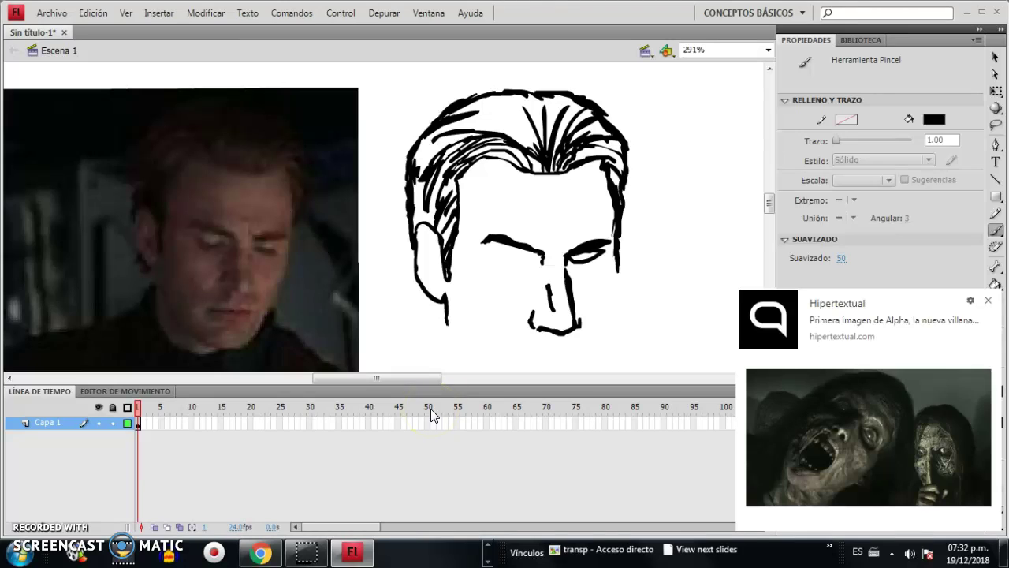
pyautogui.click(988, 300)
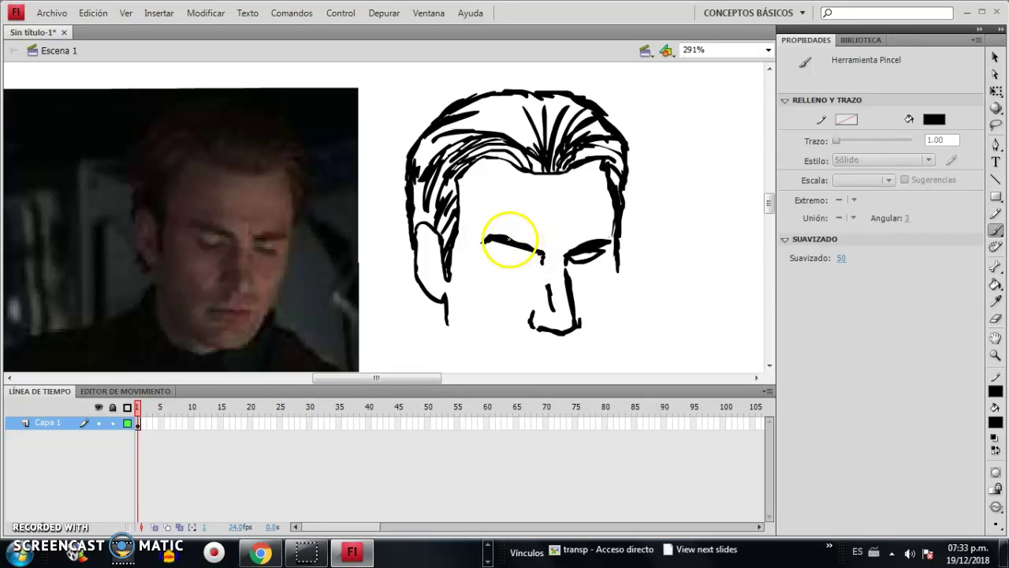
pyautogui.click(510, 238)
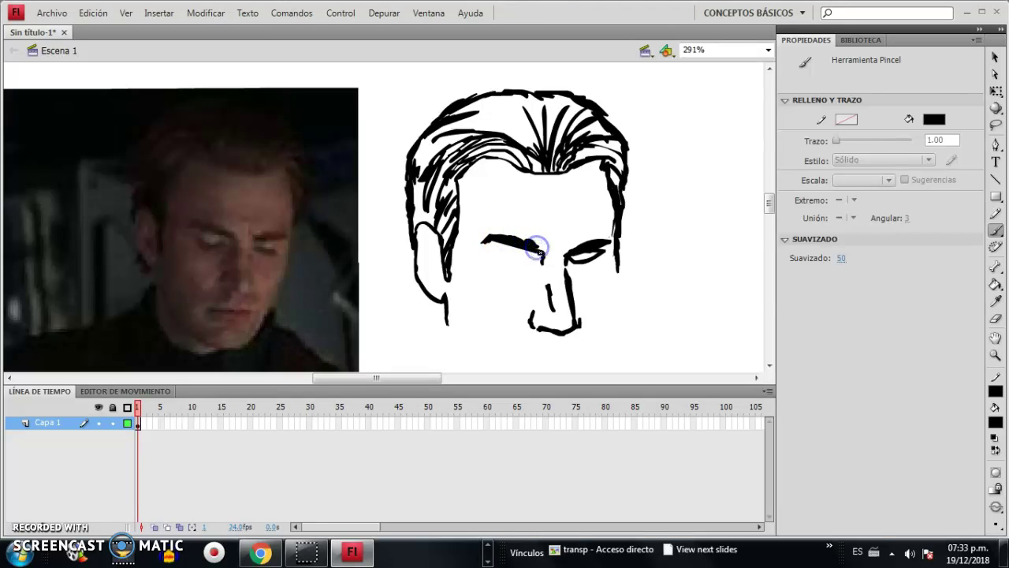
pyautogui.click(536, 246)
pyautogui.click(484, 239)
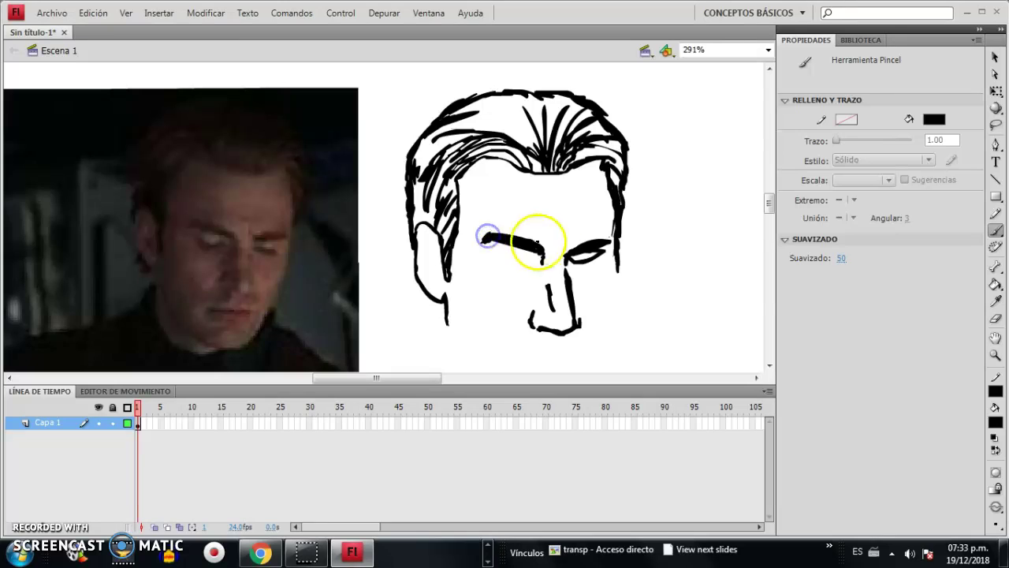
pyautogui.click(484, 237)
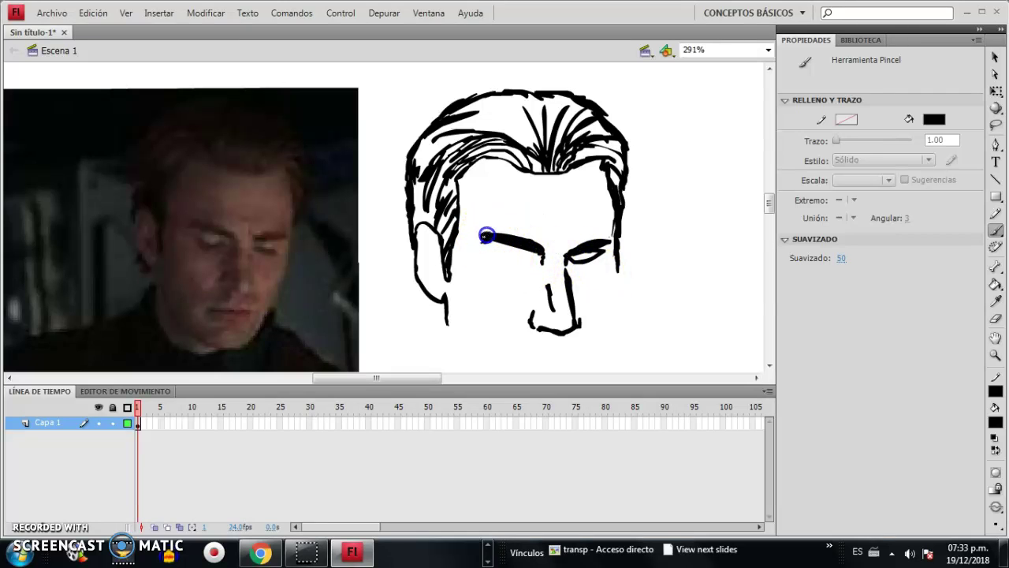
pyautogui.moveTo(507, 231); pyautogui.dragTo(518, 235)
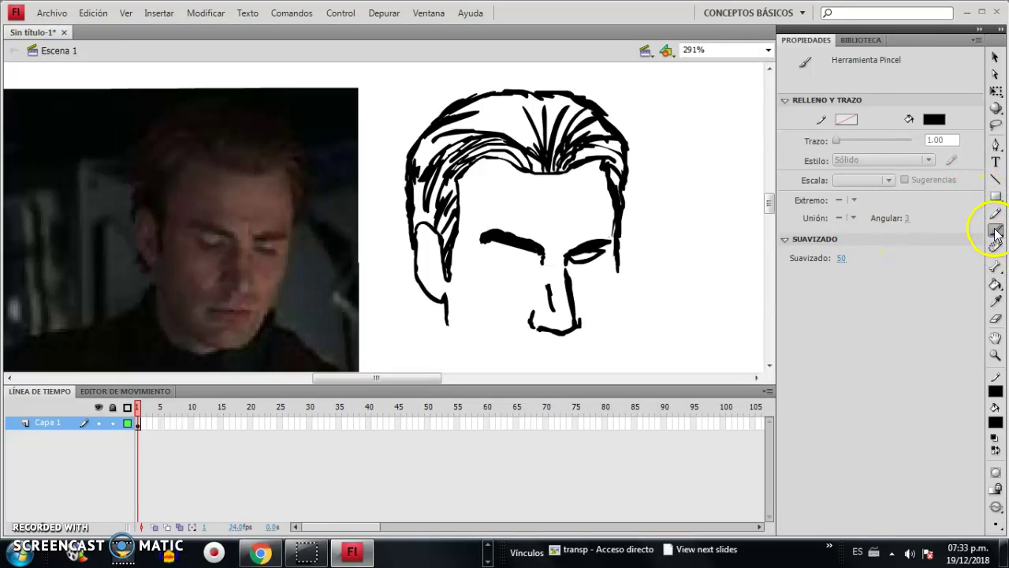
# Step: Erase the left eyebrow's upper edge once more, then repaint it as a thick arch tapering toward the nose
pyautogui.click(996, 319)
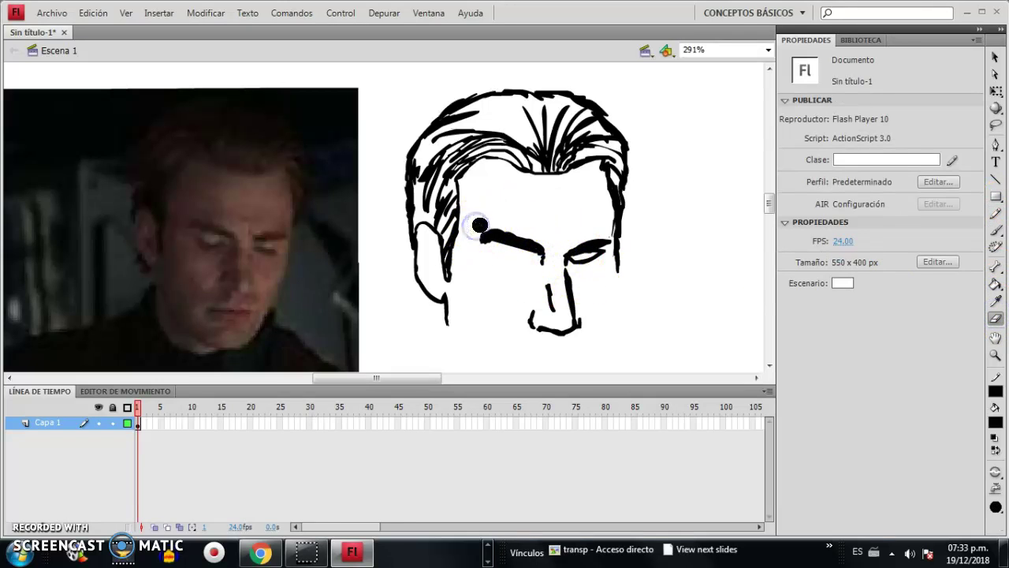
pyautogui.moveTo(512, 225)
pyautogui.mouseDown()
pyautogui.moveTo(546, 242)
pyautogui.moveTo(509, 224)
pyautogui.mouseUp()
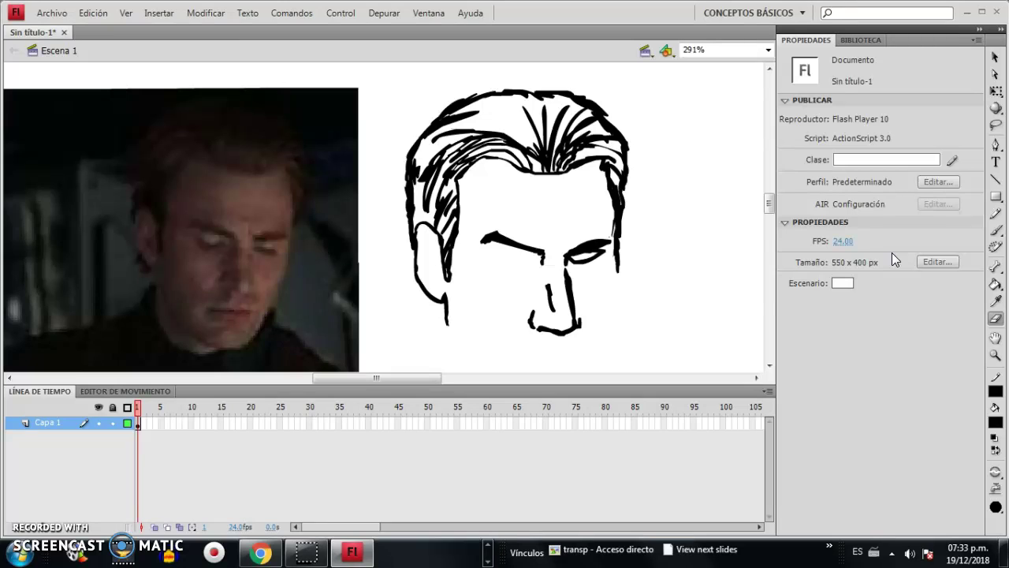
pyautogui.click(995, 229)
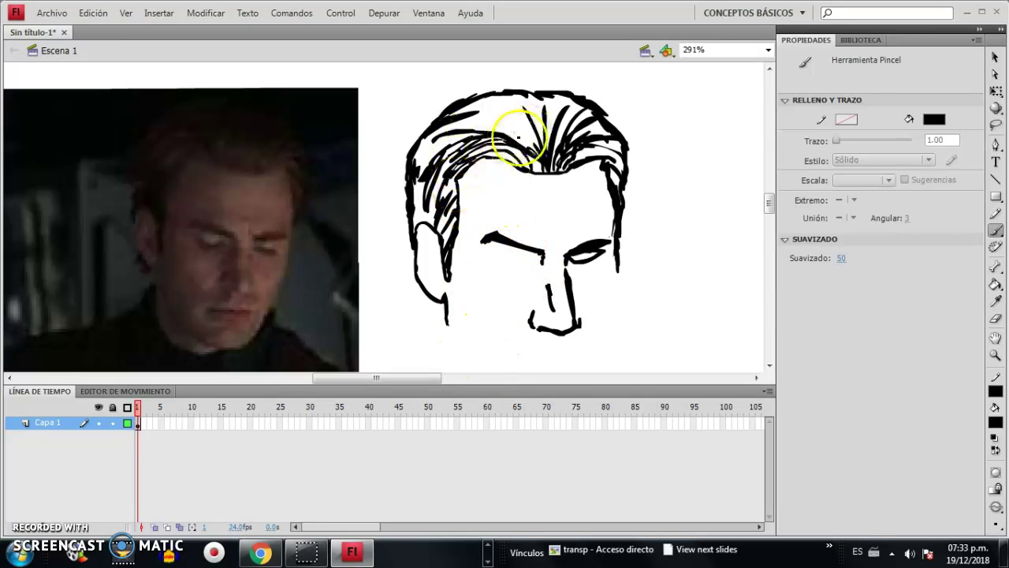
pyautogui.moveTo(501, 236); pyautogui.dragTo(536, 245)
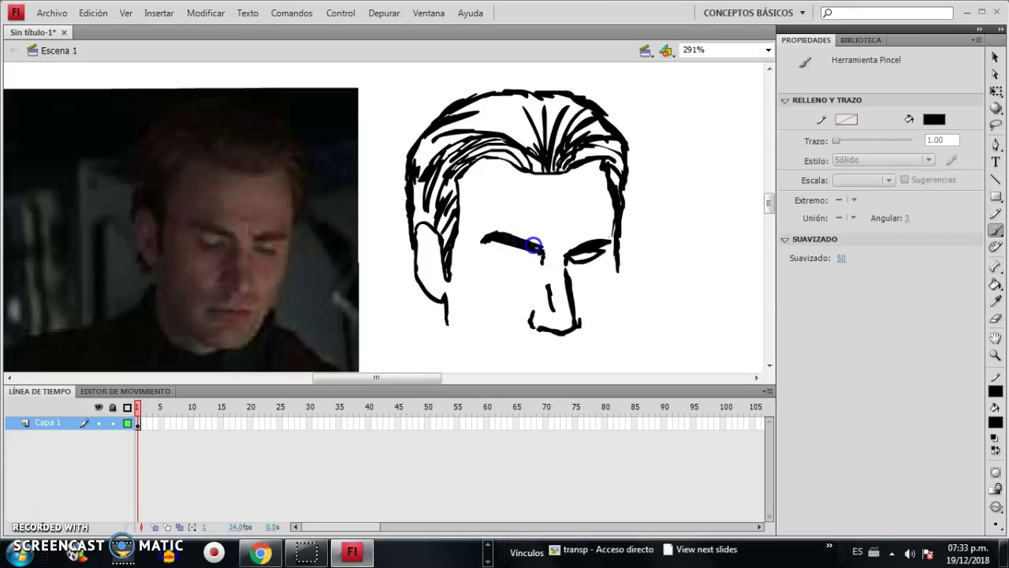
pyautogui.moveTo(535, 247)
pyautogui.mouseDown()
pyautogui.moveTo(489, 241)
pyautogui.moveTo(529, 244)
pyautogui.mouseUp()
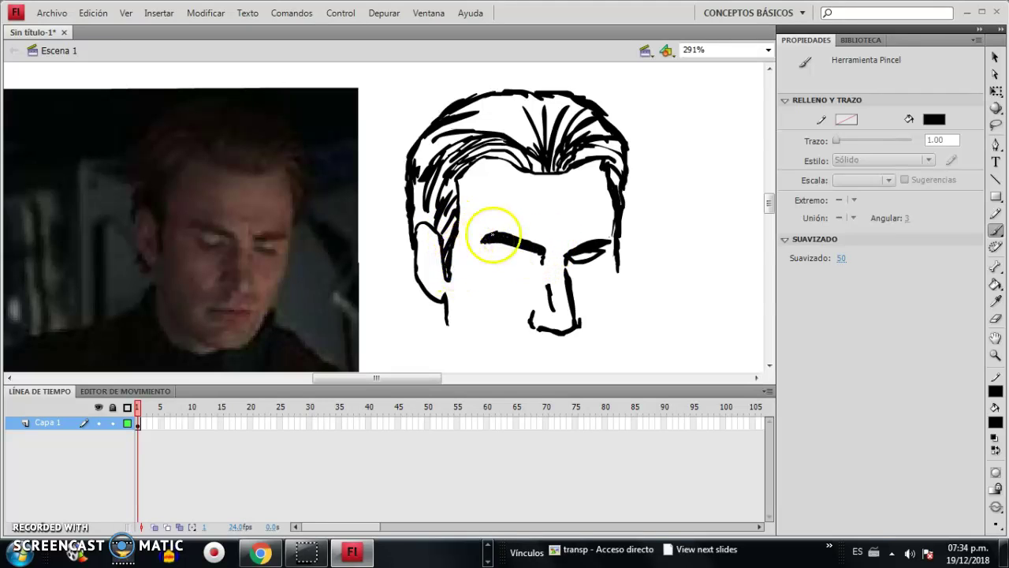
pyautogui.click(509, 238)
pyautogui.click(508, 240)
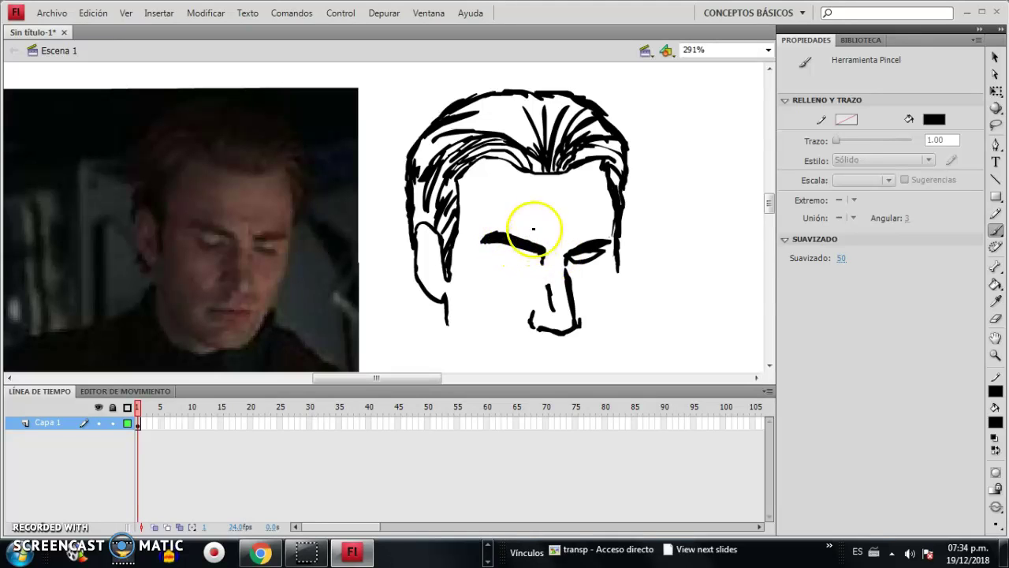
# Step: Outline the left eye beneath its eyebrow and paint dark irises in both eyes
pyautogui.click(517, 245)
pyautogui.moveTo(507, 245)
pyautogui.mouseDown()
pyautogui.moveTo(497, 256)
pyautogui.moveTo(533, 261)
pyautogui.mouseUp()
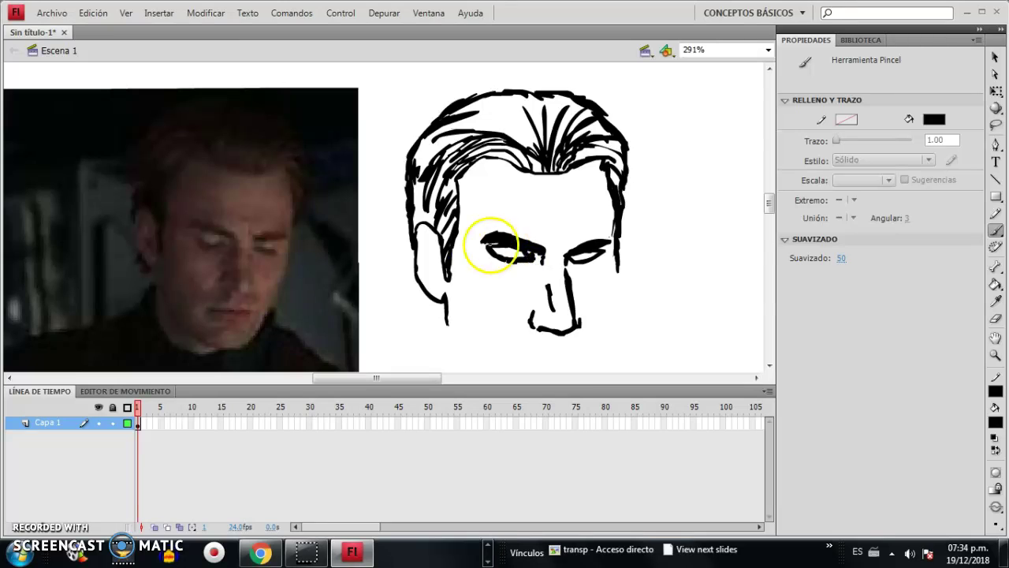
pyautogui.moveTo(528, 253); pyautogui.dragTo(586, 253)
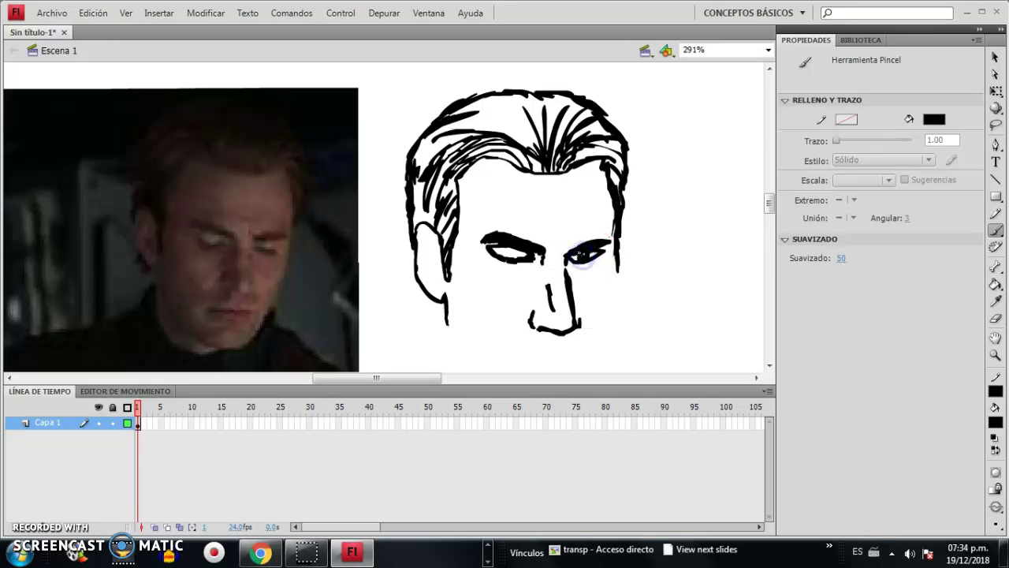
pyautogui.moveTo(583, 254); pyautogui.dragTo(584, 253)
pyautogui.moveTo(493, 248); pyautogui.dragTo(504, 250)
# Step: Add a short crease between the eyebrows and extend the right face line down and inward to form the cheek
pyautogui.moveTo(618, 265); pyautogui.dragTo(618, 274)
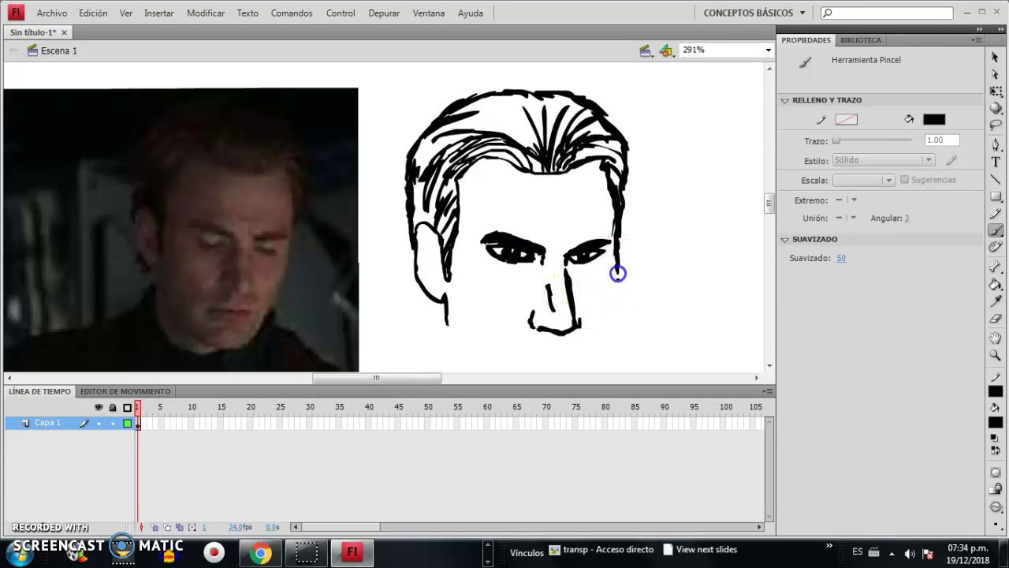
pyautogui.moveTo(554, 247); pyautogui.dragTo(552, 252)
pyautogui.moveTo(618, 286); pyautogui.dragTo(599, 354)
pyautogui.moveTo(767, 202); pyautogui.dragTo(767, 209)
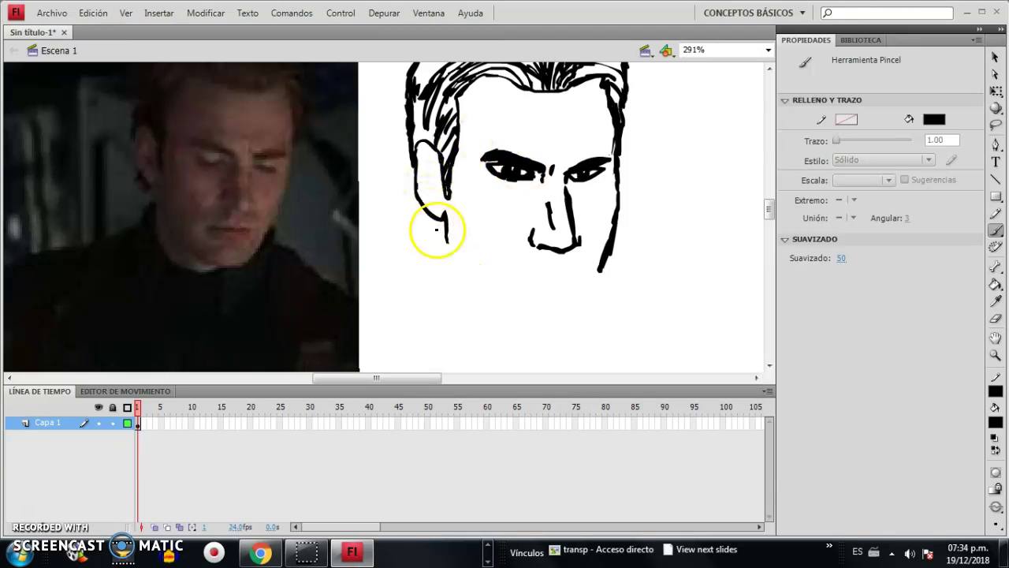
# Step: Paint the left jaw line from the base of the ear down and inward to the chin
pyautogui.moveTo(445, 218); pyautogui.dragTo(445, 230)
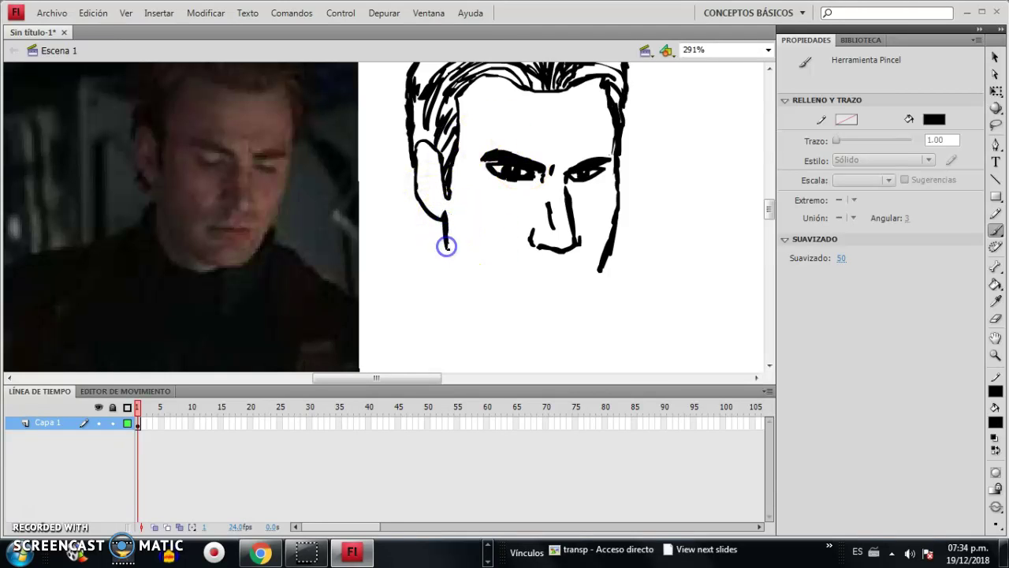
pyautogui.moveTo(458, 276)
pyautogui.mouseDown()
pyautogui.moveTo(505, 322)
pyautogui.moveTo(490, 314)
pyautogui.moveTo(516, 325)
pyautogui.mouseUp()
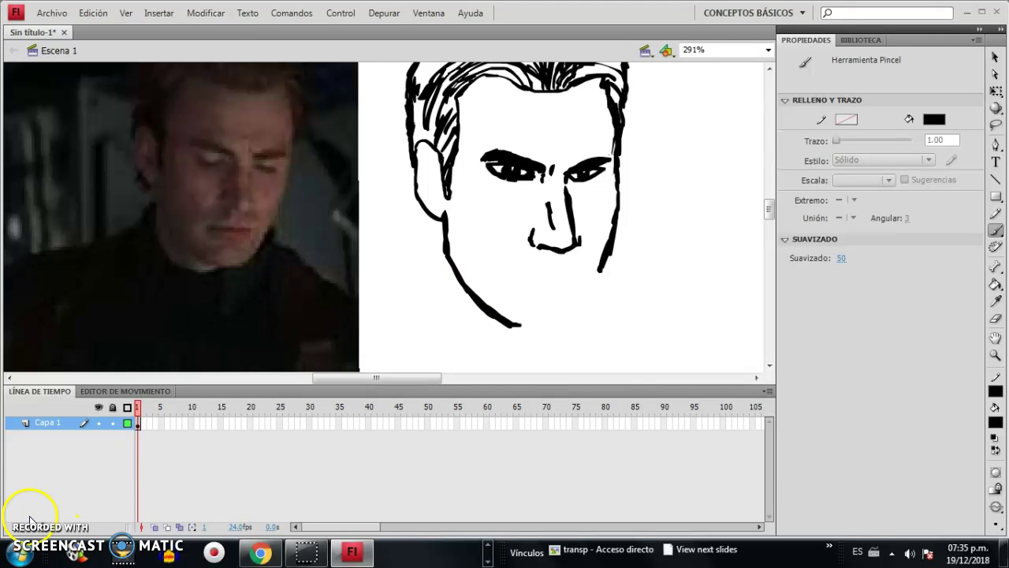
# Step: Undo the latest stray edits and extend the right face line further down and inward toward the chin with the brush
pyautogui.moveTo(260, 551)
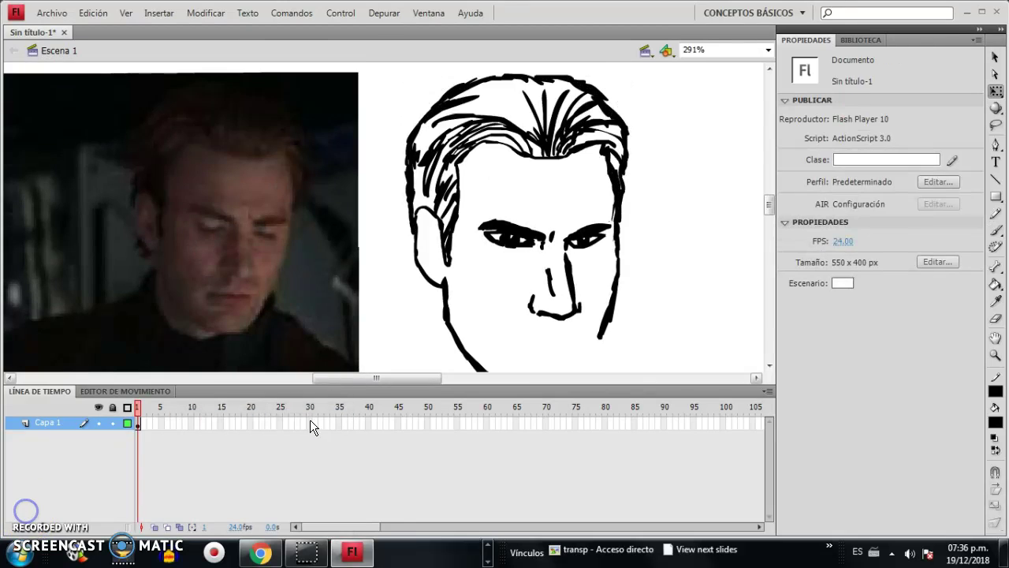
pyautogui.click(493, 272)
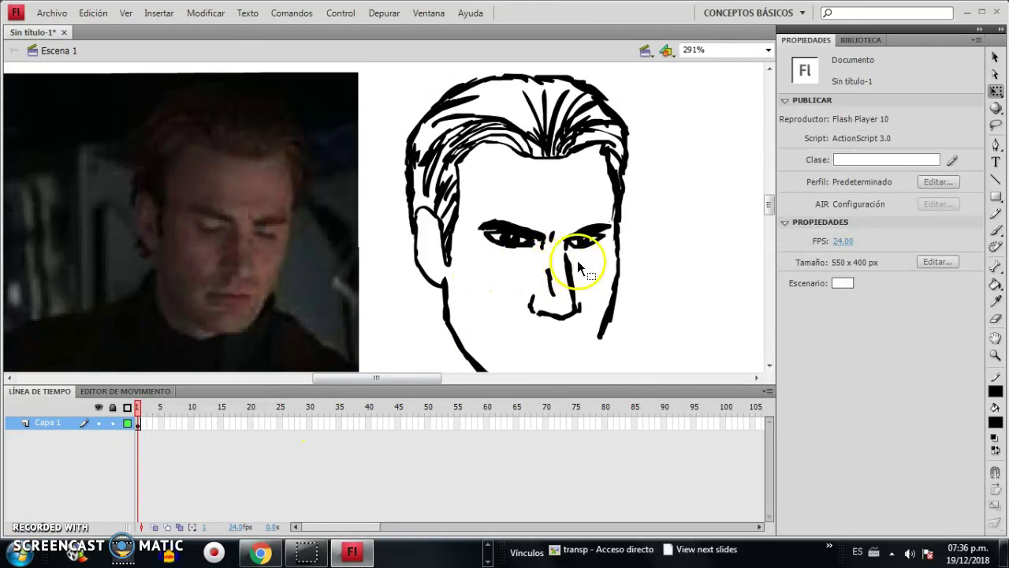
pyautogui.hotkey('ctrl', 'z')
pyautogui.click(995, 230)
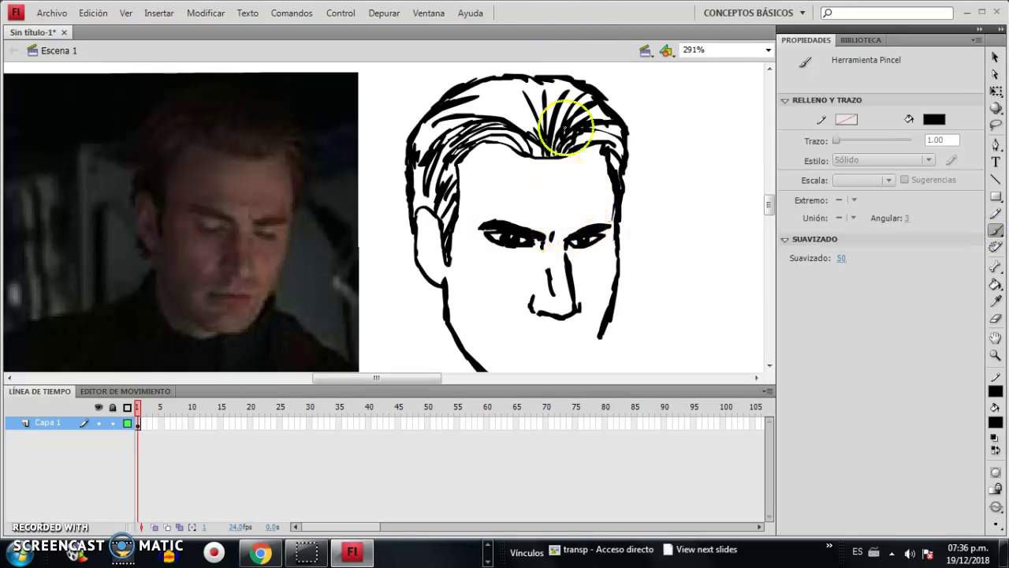
pyautogui.hotkey('ctrl', 'z')
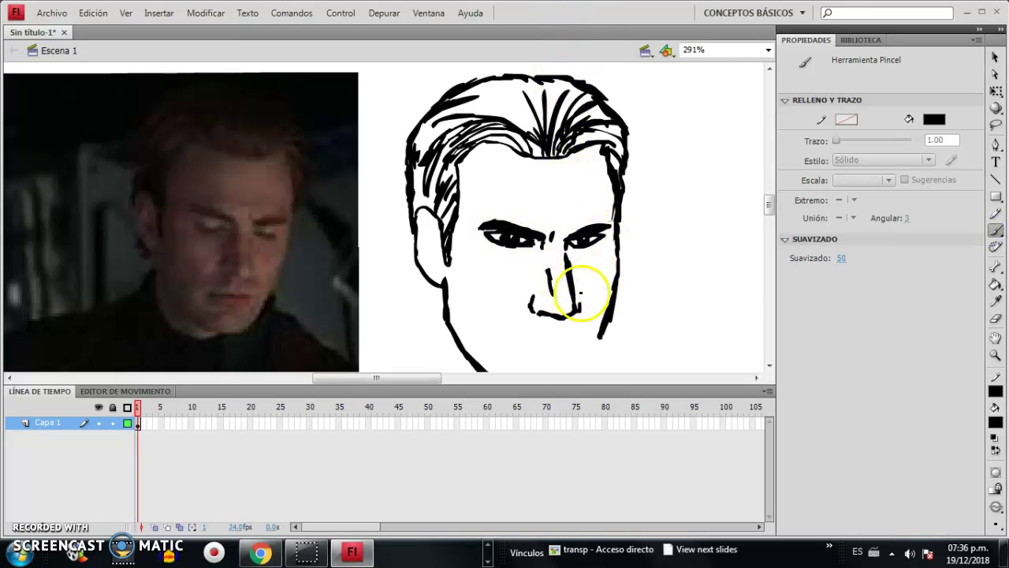
pyautogui.moveTo(610, 317); pyautogui.dragTo(600, 341)
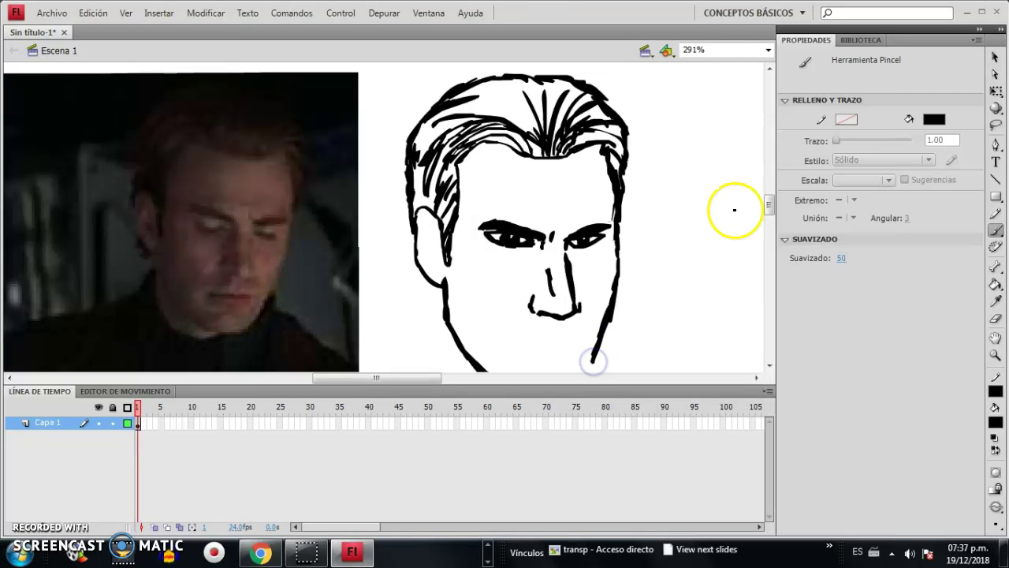
# Step: Try to erase the outer hair contour on the right side of the head and repaint it bulging outward above the temple
pyautogui.click(996, 317)
pyautogui.moveTo(594, 81)
pyautogui.mouseDown()
pyautogui.moveTo(612, 160)
pyautogui.moveTo(629, 158)
pyautogui.moveTo(629, 142)
pyautogui.moveTo(627, 192)
pyautogui.moveTo(633, 119)
pyautogui.moveTo(633, 167)
pyautogui.mouseUp()
pyautogui.click(997, 230)
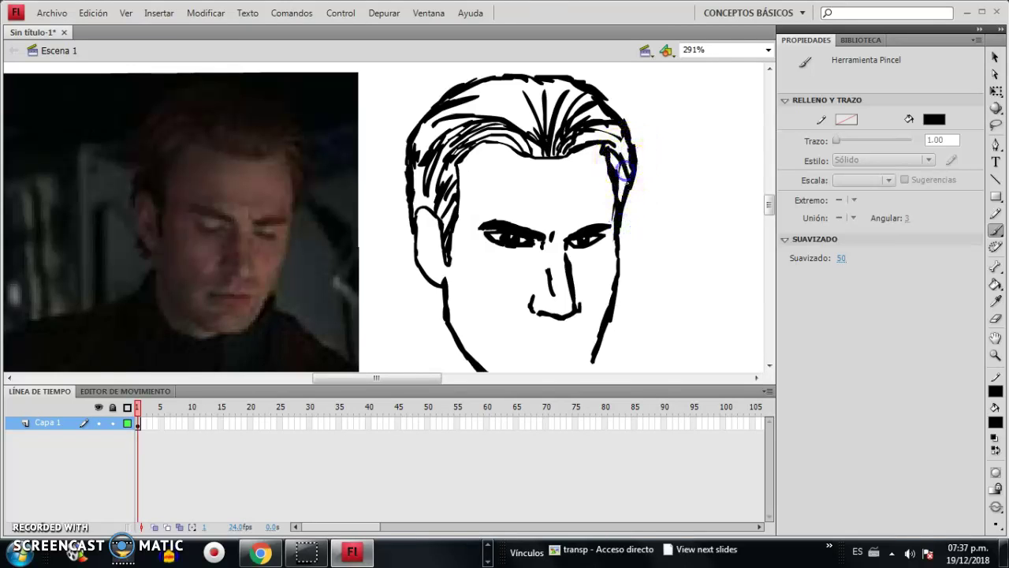
pyautogui.moveTo(618, 172)
pyautogui.mouseDown()
pyautogui.moveTo(622, 204)
pyautogui.moveTo(623, 146)
pyautogui.moveTo(626, 197)
pyautogui.mouseUp()
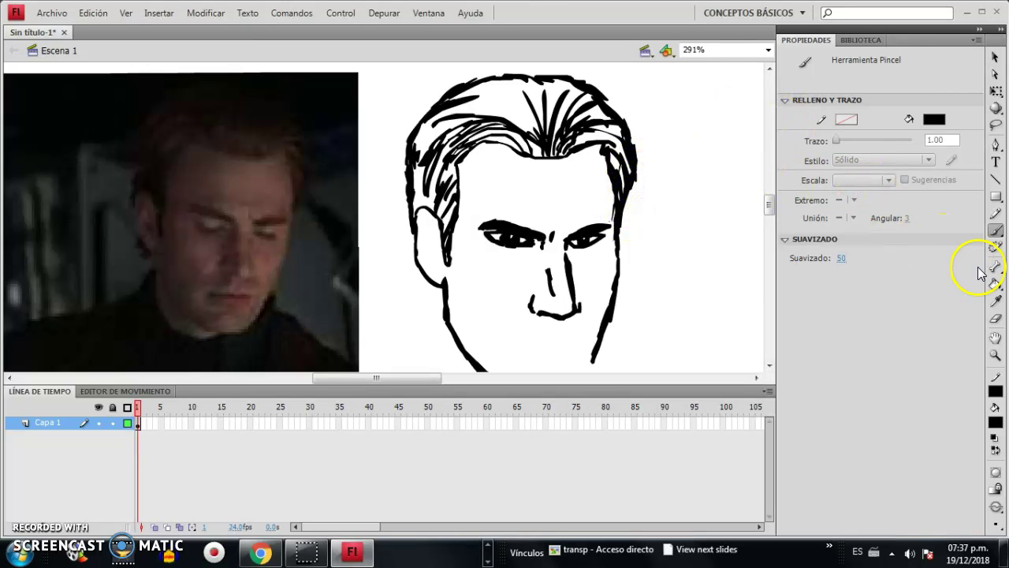
# Step: Trim the bulging right hair contour with the eraser, repaint it closer to the temple, and add brush strokes to the upper left hair
pyautogui.click(996, 319)
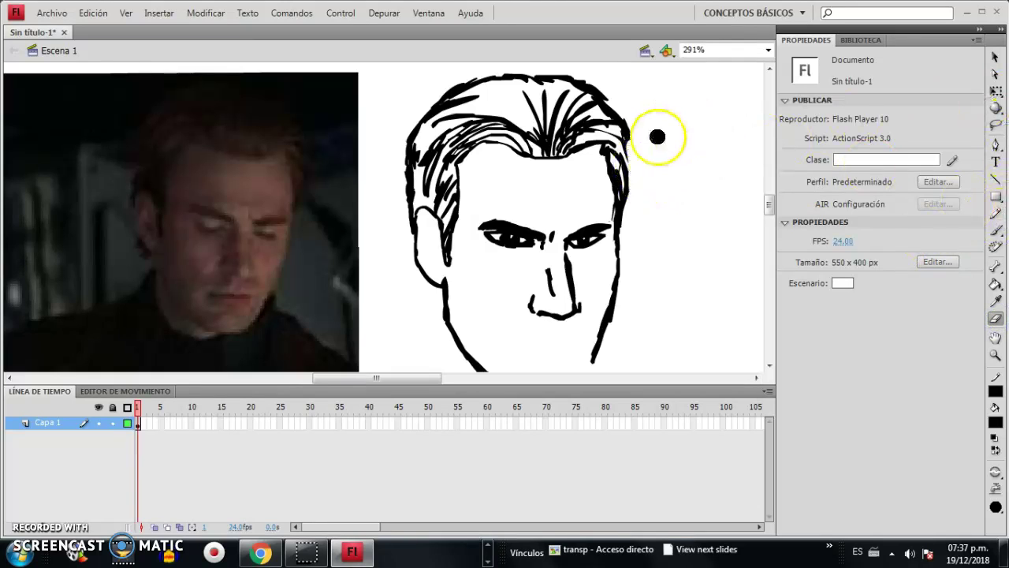
pyautogui.click(996, 229)
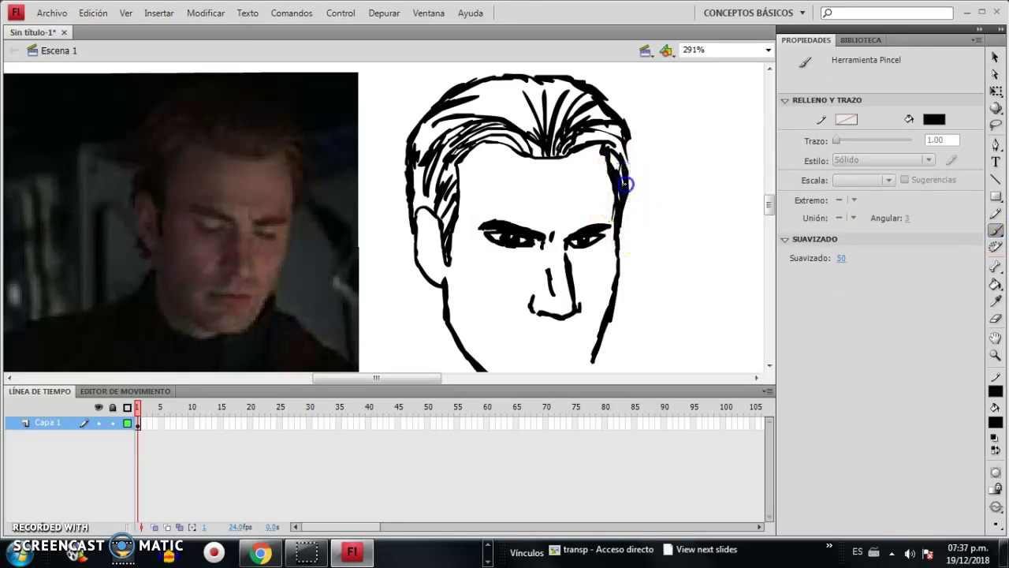
pyautogui.moveTo(626, 130); pyautogui.dragTo(630, 154)
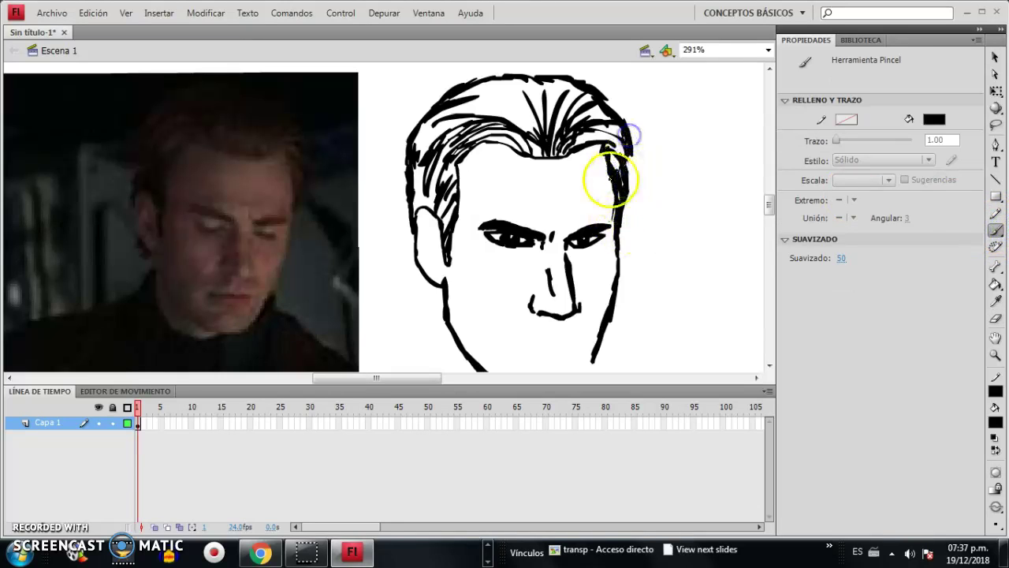
pyautogui.moveTo(480, 75); pyautogui.dragTo(433, 128)
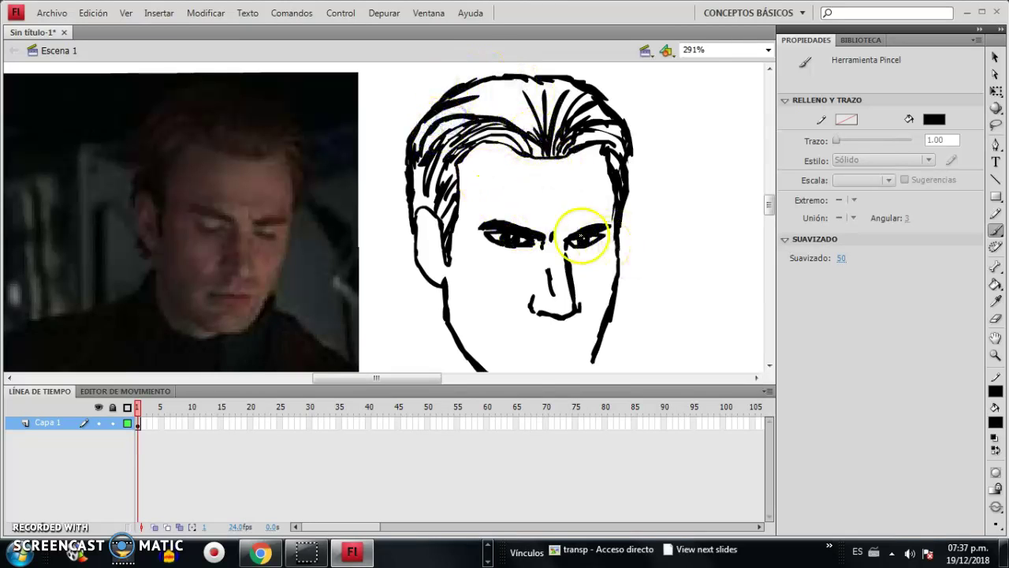
pyautogui.moveTo(769, 205); pyautogui.dragTo(770, 210)
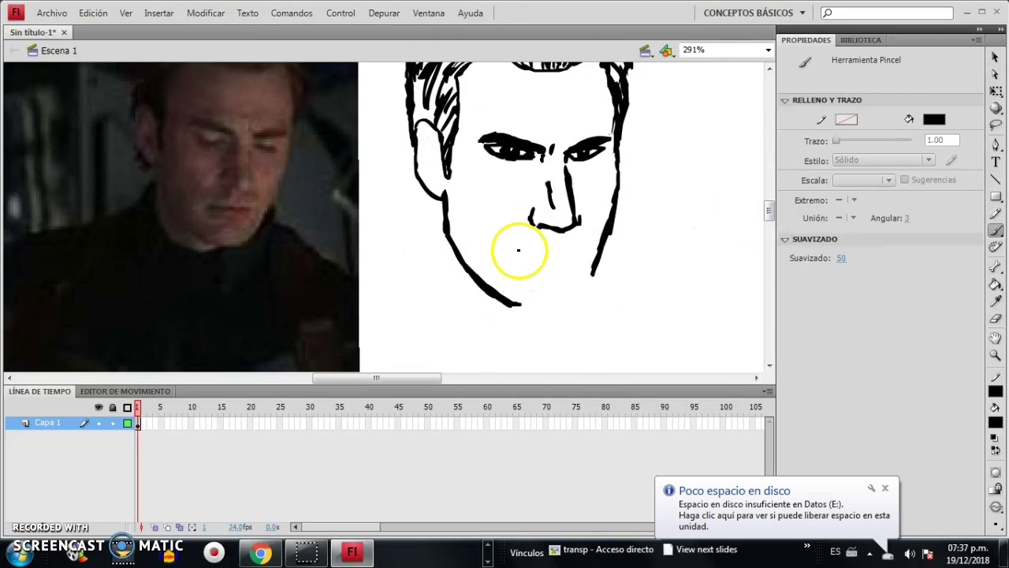